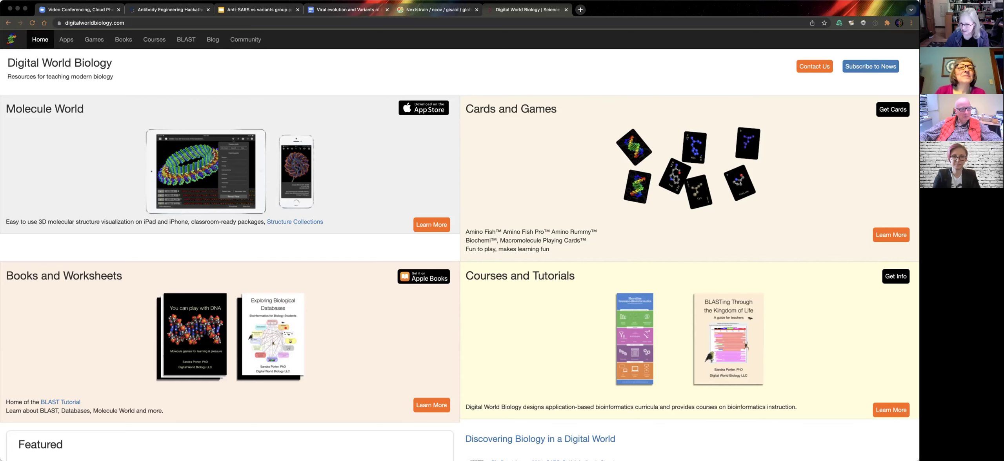
Step: Narrow the browser window and open the Discovering Biology in a Digital World blog from the home page
left_click_drag(878, 456, 749, 459)
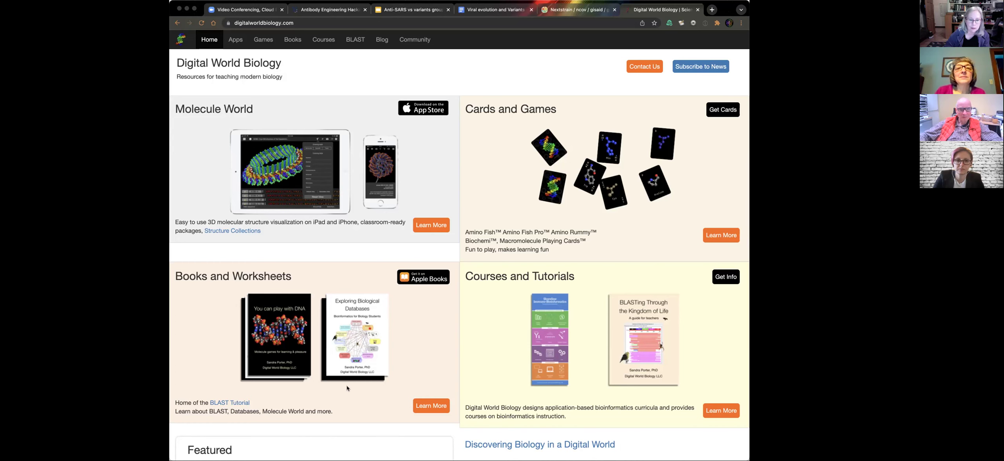
scroll(347, 388, "down", 6)
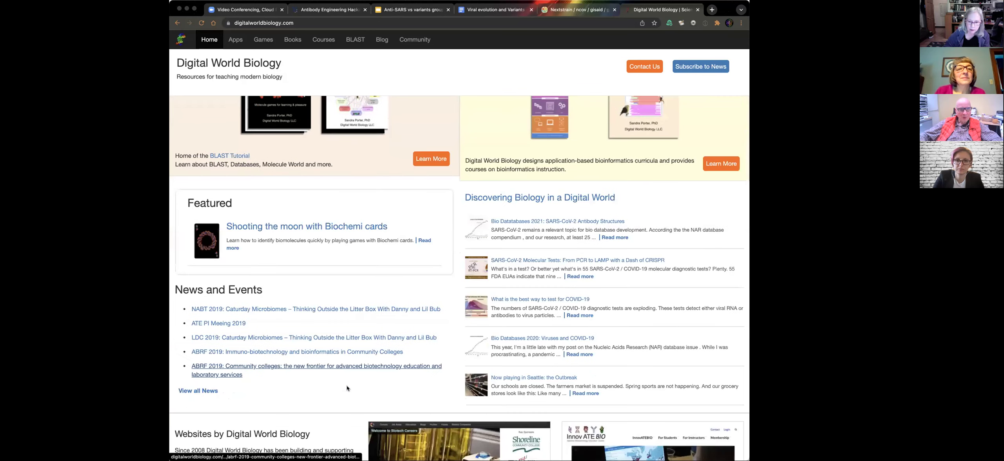
left_click(525, 199)
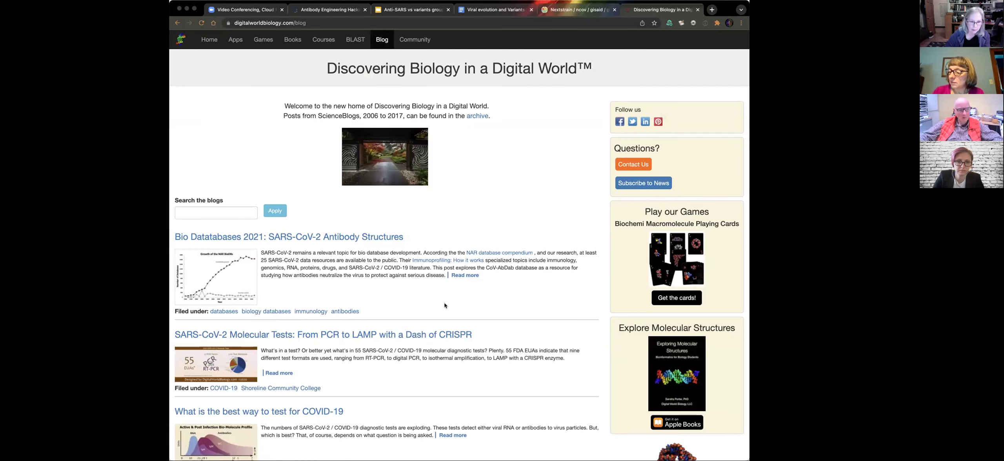
Step: Open the full blog post "New viruses and old drugs: searching for treatments for COVID-19"
scroll(445, 305, "down", 6)
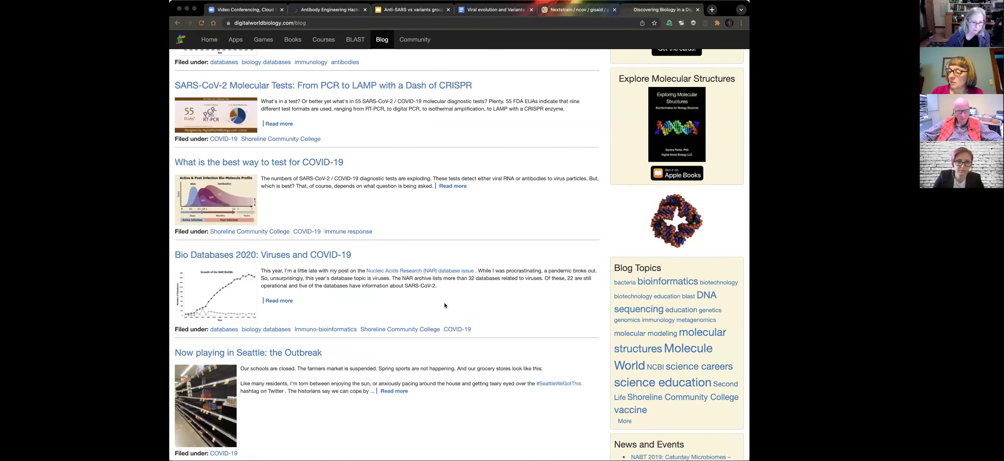
scroll(447, 298, "down", 7)
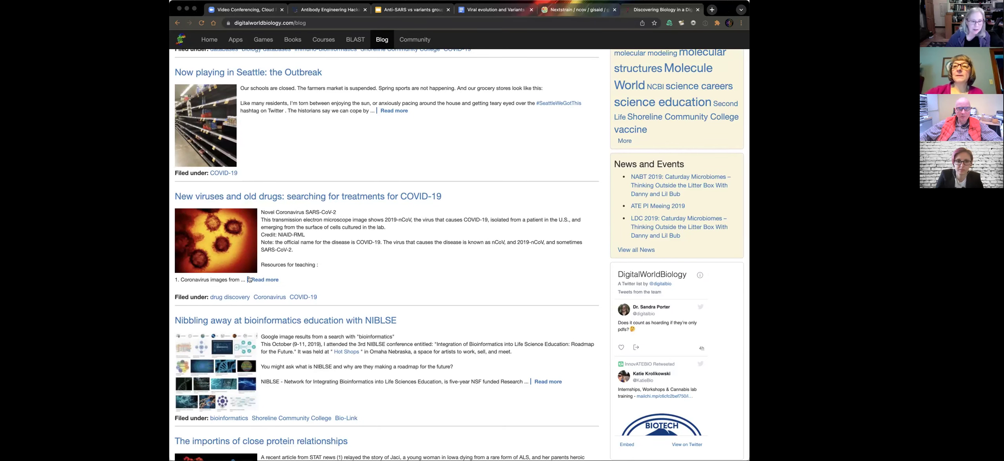
left_click(261, 280)
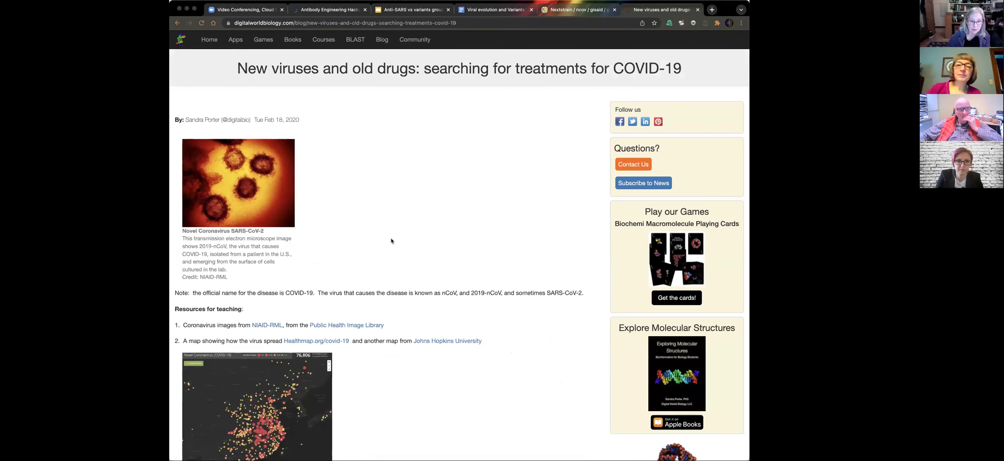
Step: Find the nCoV phylogeny vs geography item in the post and open its April 3rd "COVID-19 in Iceland" narrative
scroll(440, 339, "down", 10)
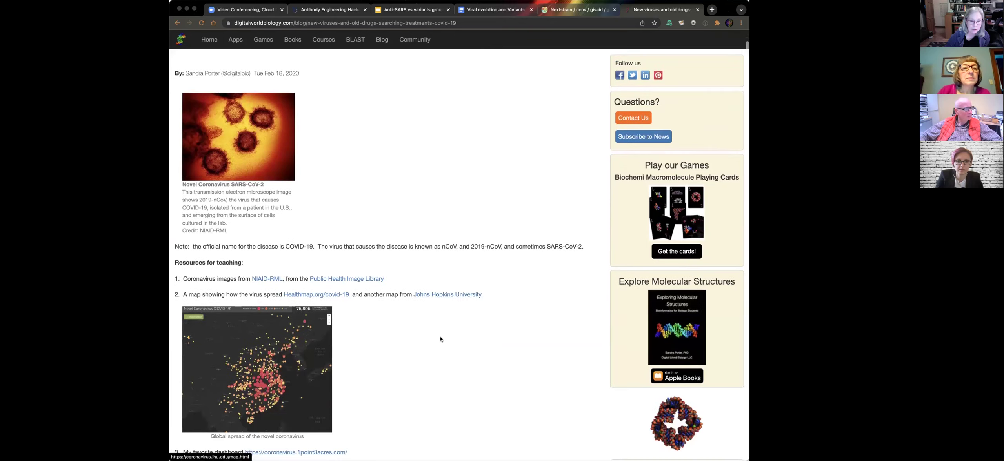
scroll(439, 339, "down", 13)
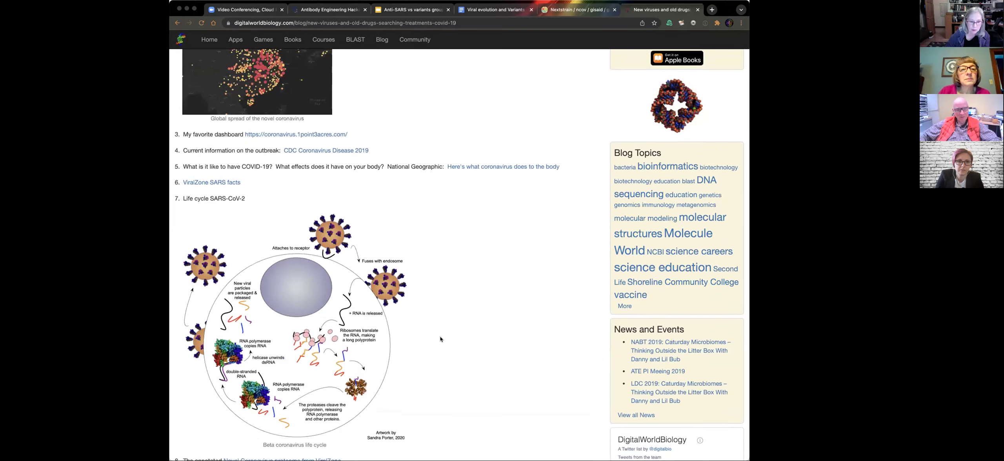
scroll(440, 339, "down", 12)
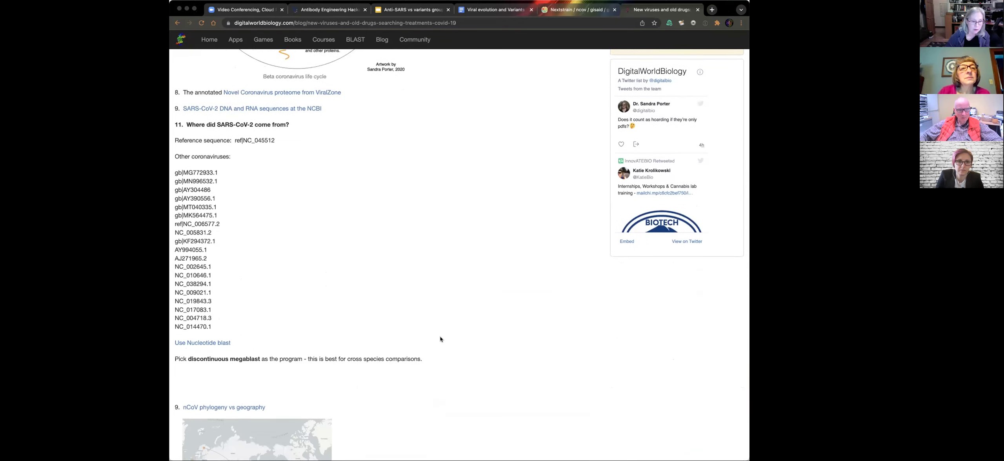
scroll(440, 339, "down", 2)
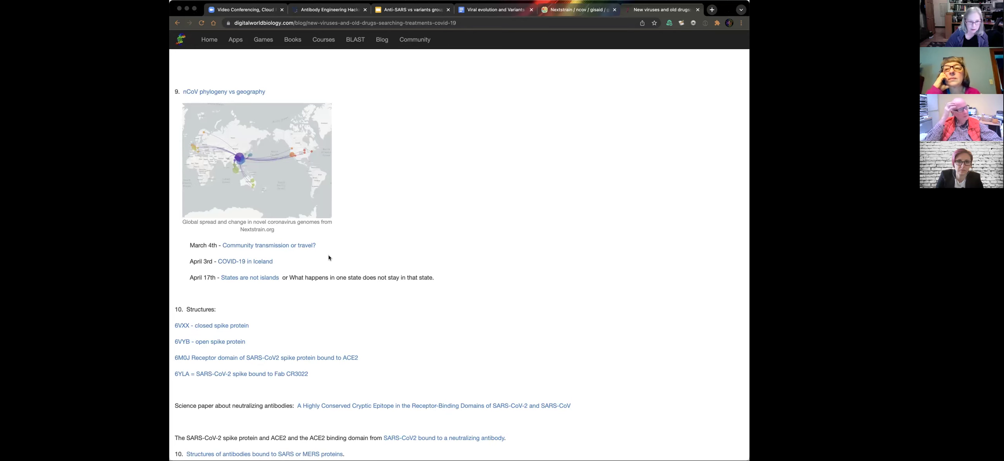
left_click(261, 262)
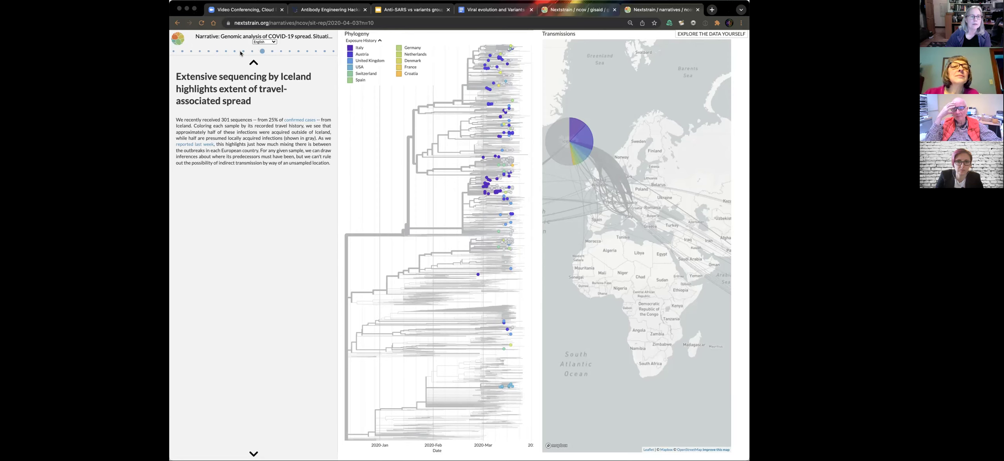
Step: Advance the Iceland narrative through the Austria travel histories and North America updates to "Extensive mixing across the U.S."
left_click(271, 51)
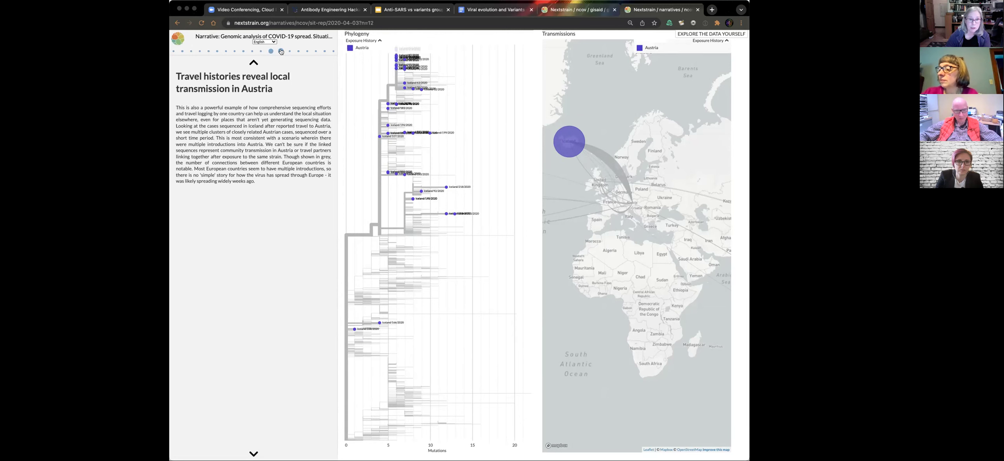
left_click(281, 52)
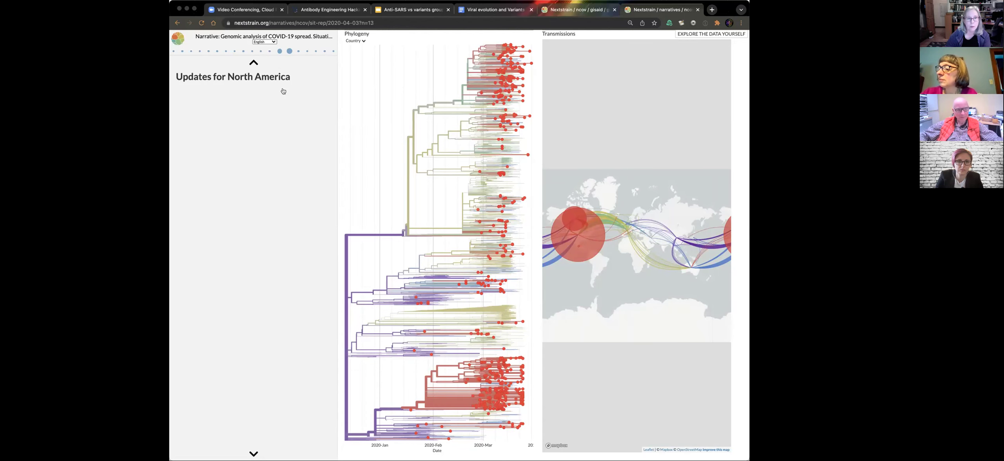
left_click(297, 53)
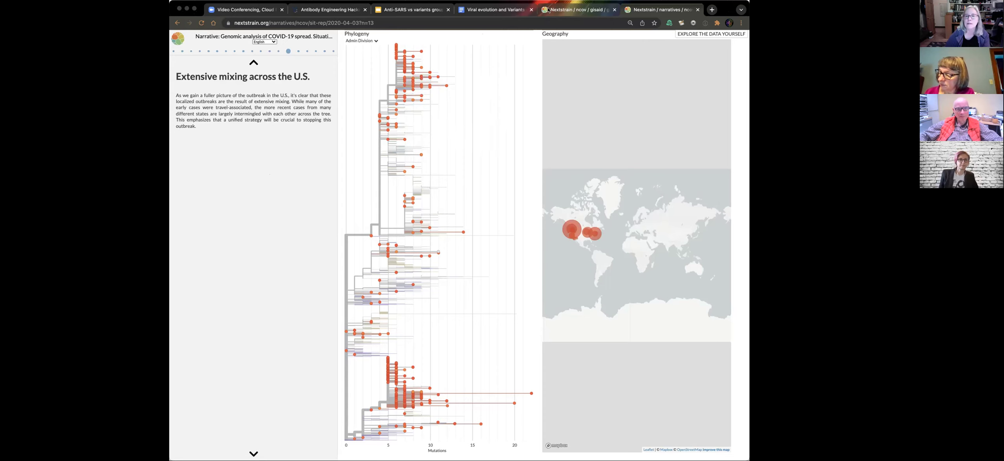
Step: Close the April 3rd narrative and go back from the Nextstrain global analysis to the blank new tab page
left_click(696, 11)
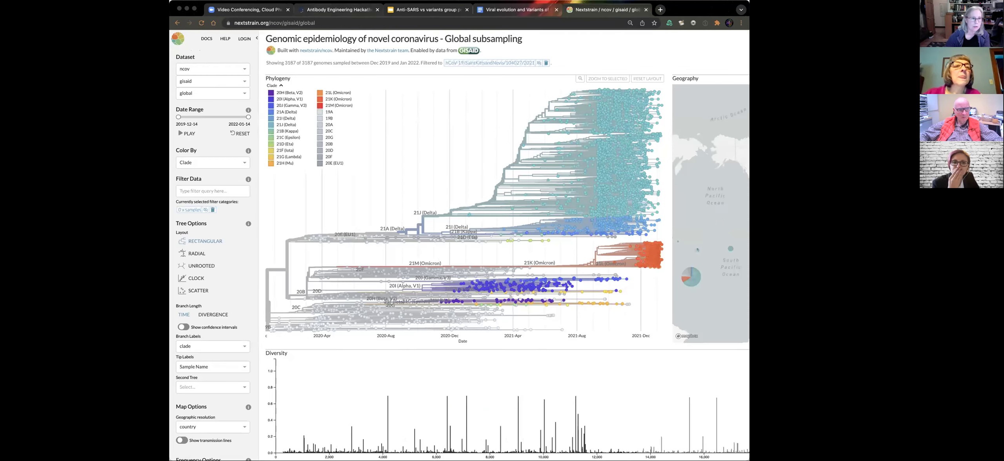
left_click(176, 24)
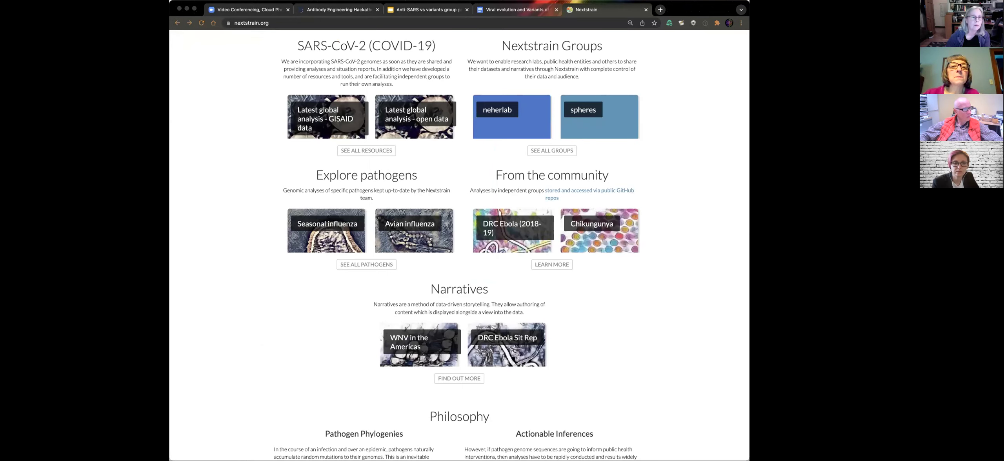
left_click(177, 24)
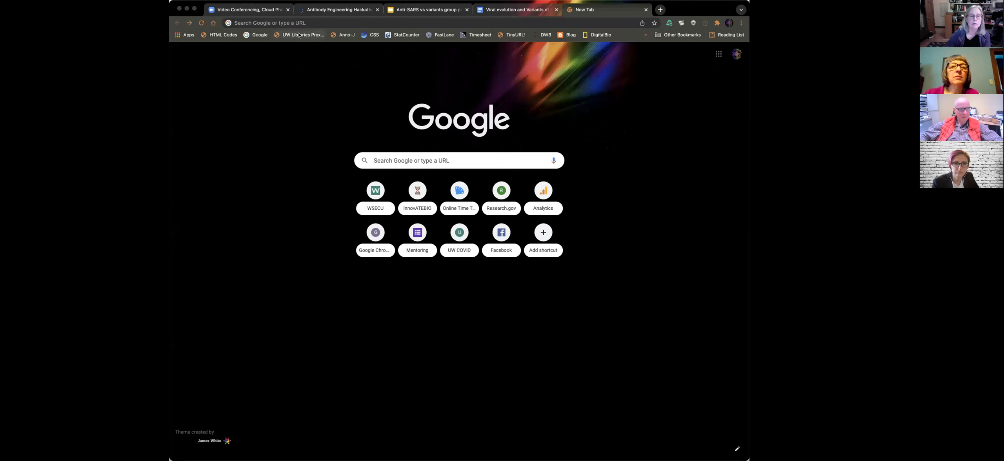
Step: Go to digitalworldbiology.com and open its Discovering Biology in a Digital World blog
left_click(321, 23)
type("digitalworldbiology.com")
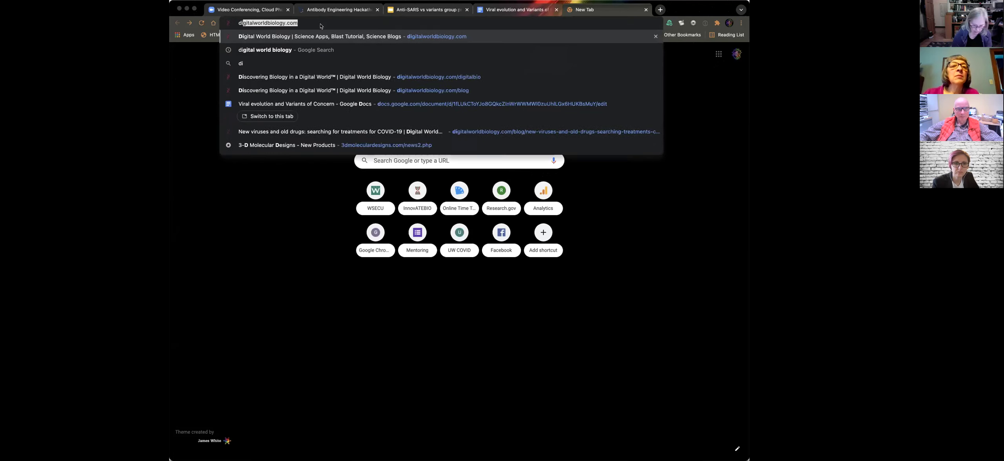
key("Return")
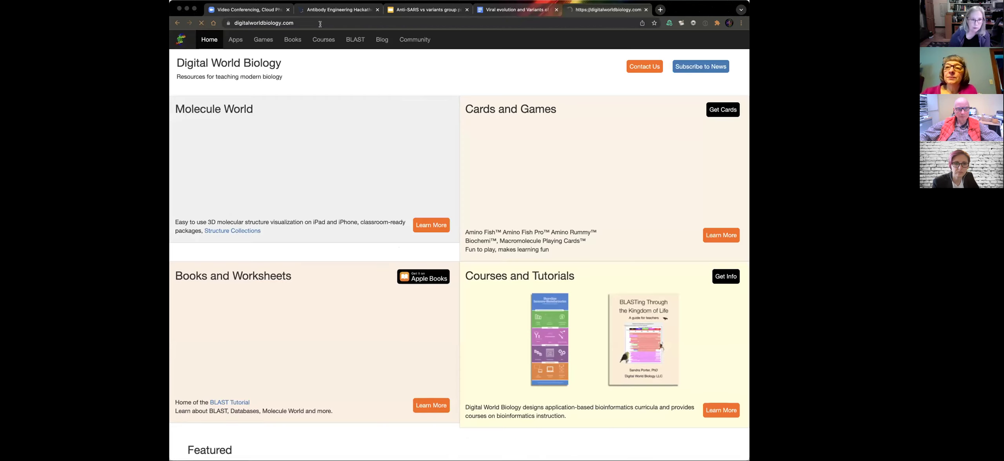
scroll(319, 286, "down", 8)
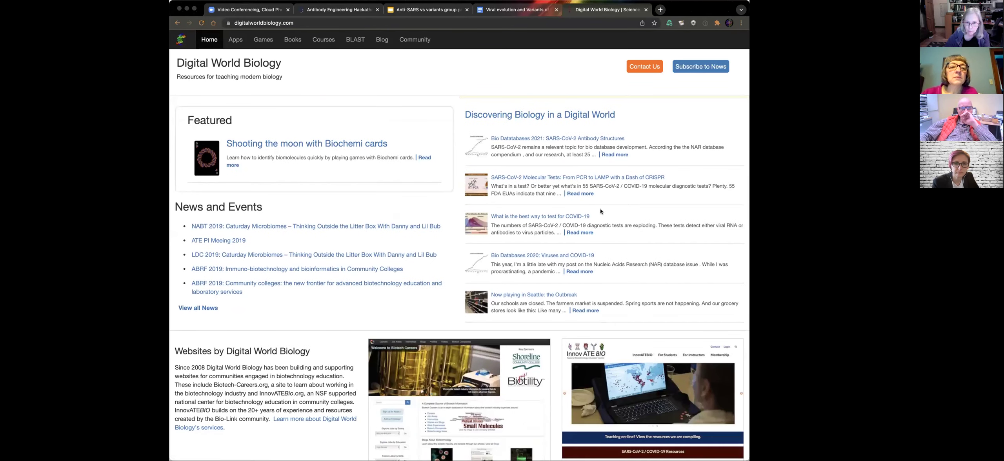
left_click(587, 117)
Step: Find and reopen the "New viruses and old drugs: searching for treatments for COVID-19" post in the blog list
scroll(441, 282, "down", 8)
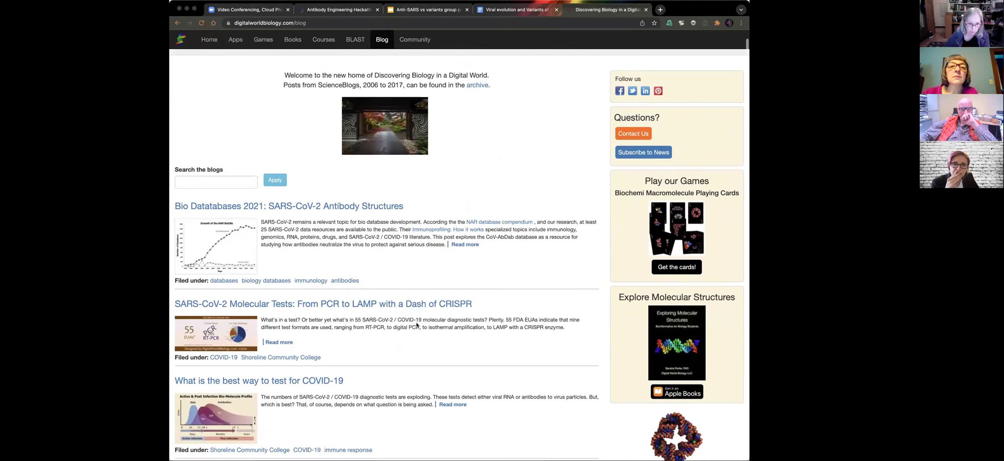
scroll(416, 322, "down", 3)
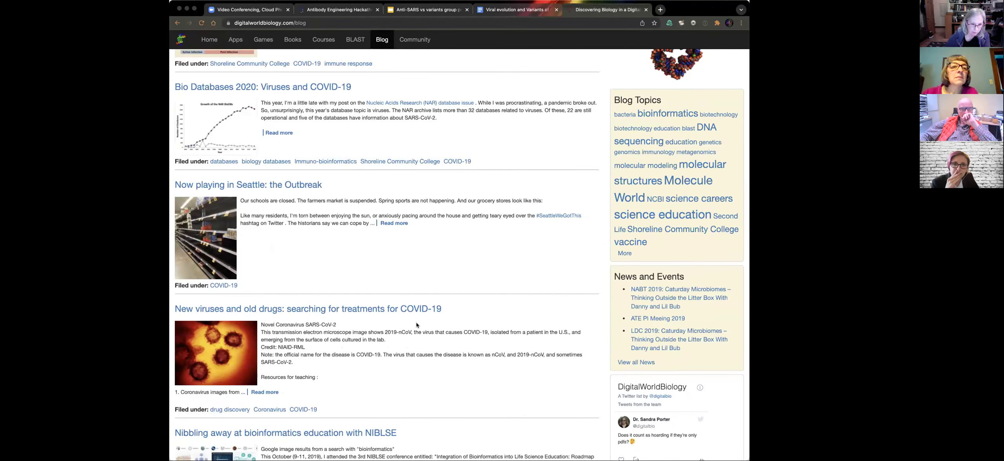
left_click(371, 265)
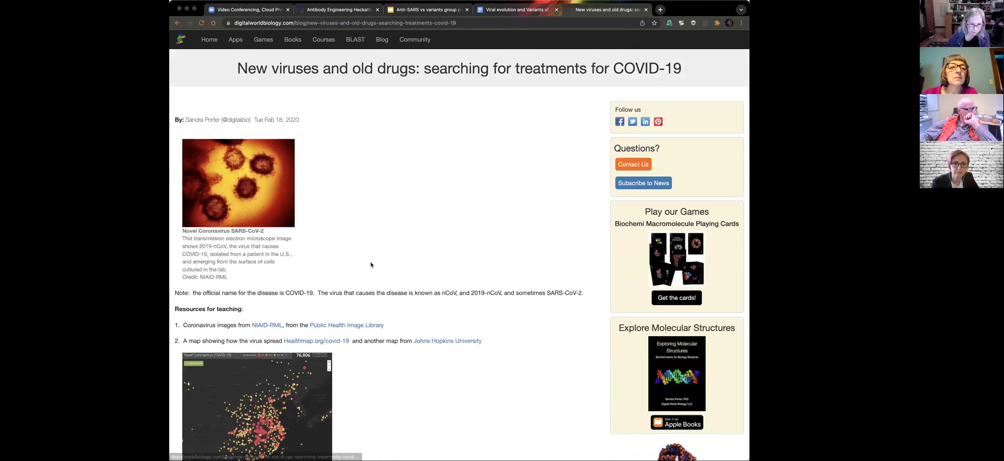
Step: Open the April 17th "States are not islands" narrative from the post's nCoV phylogeny vs geography item
scroll(411, 345, "down", 5)
scroll(411, 345, "down", 15)
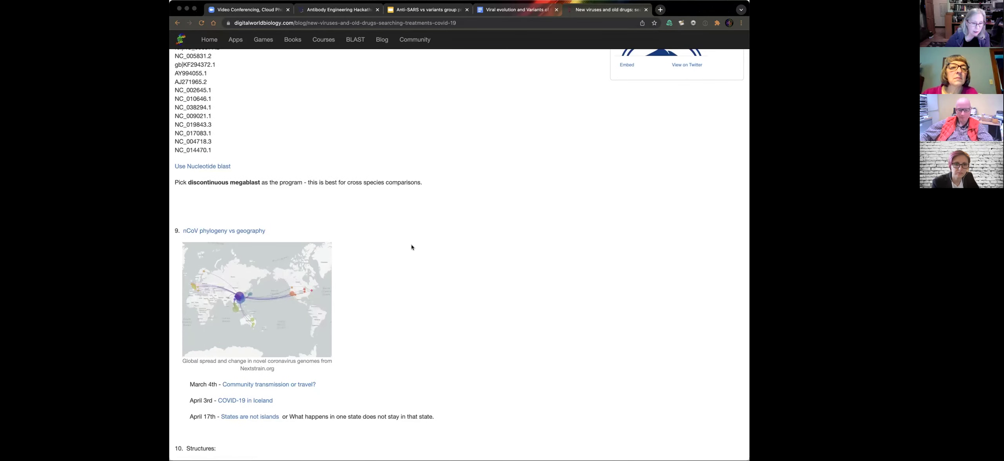
scroll(412, 247, "down", 4)
scroll(313, 245, "down", 1)
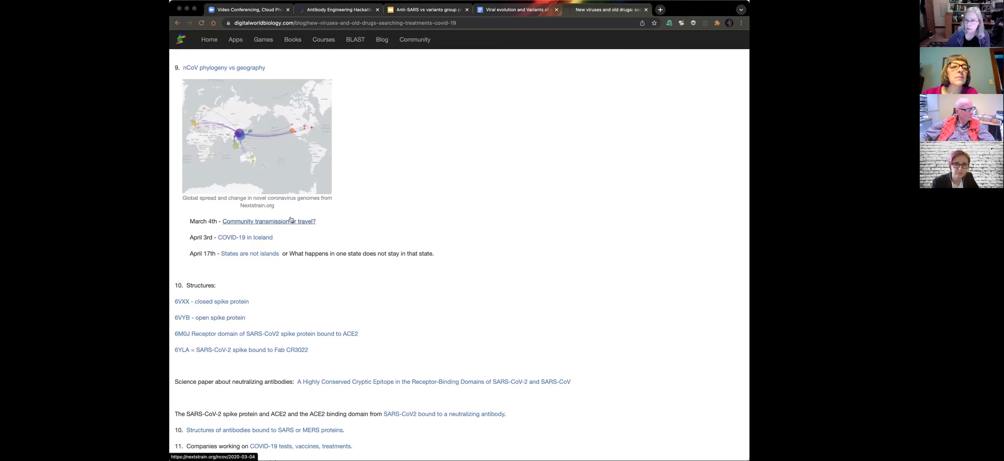
left_click(254, 254)
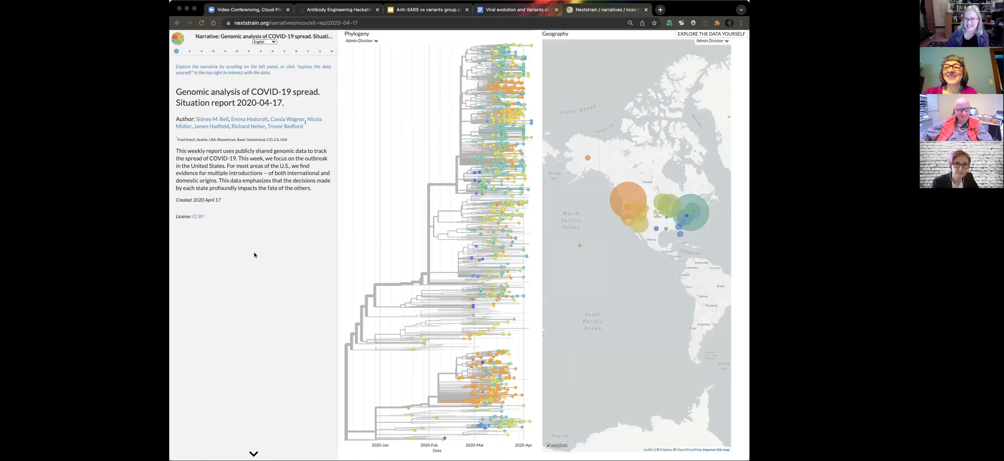
Step: Advance the April 17 narrative past the executive summary to "Main New York clade linked to European outbreak"
left_click(189, 51)
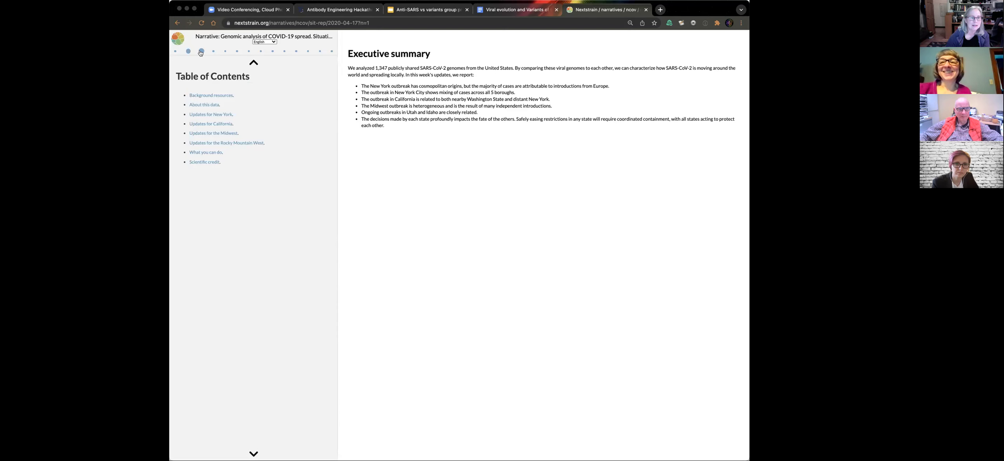
left_click(200, 51)
left_click(212, 52)
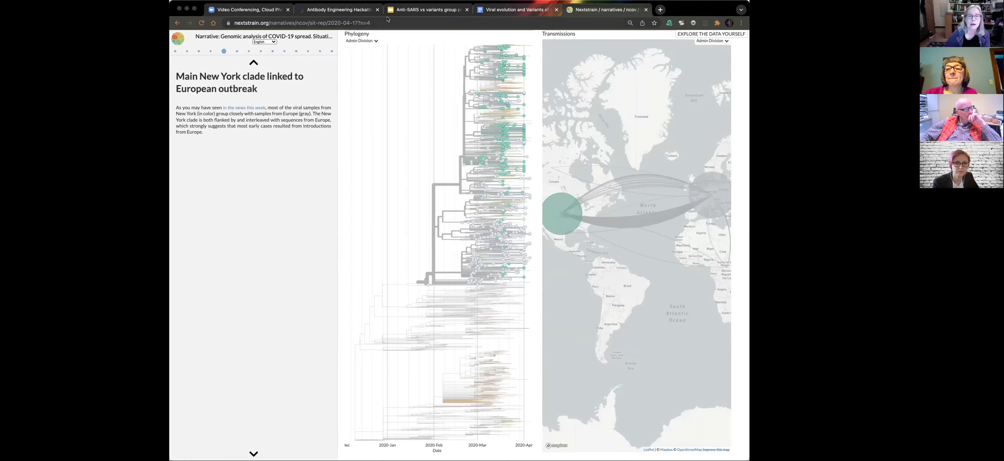
Step: Go to nextstrain.org and look through the home page's pathogen, community, narratives and philosophy sections
left_click(338, 22)
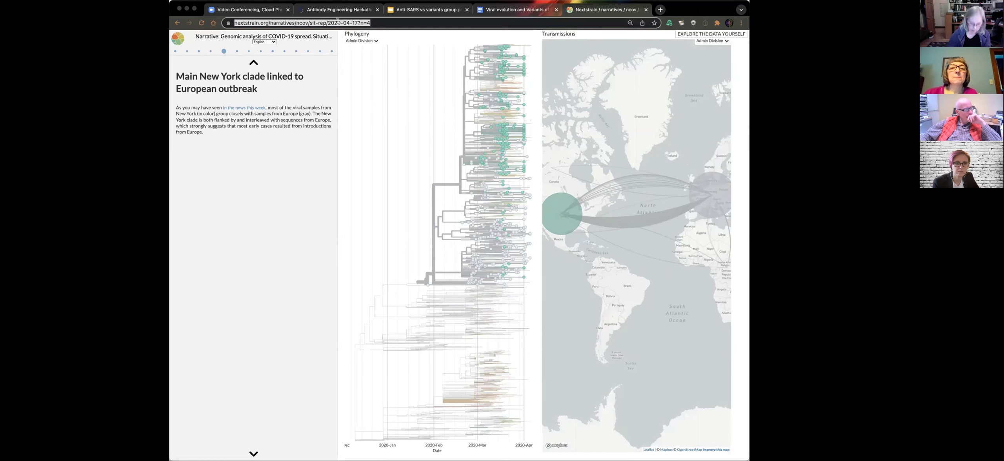
type("next")
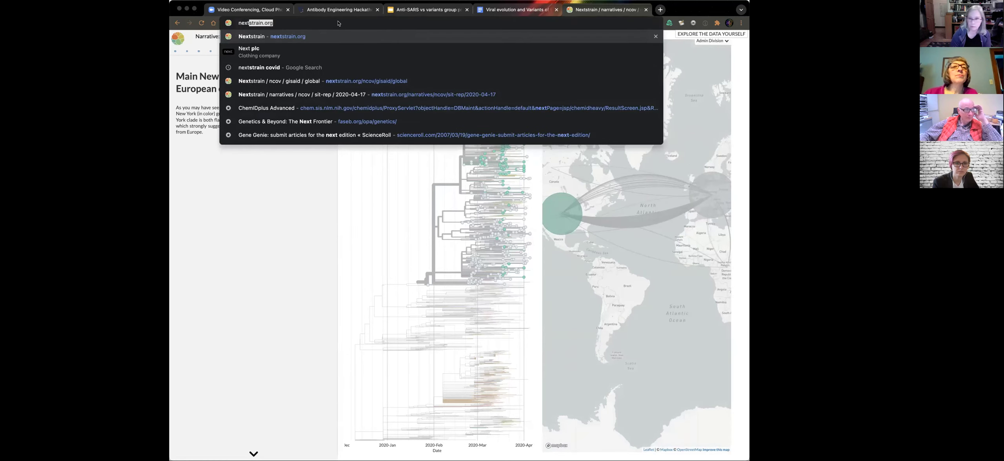
key("Return")
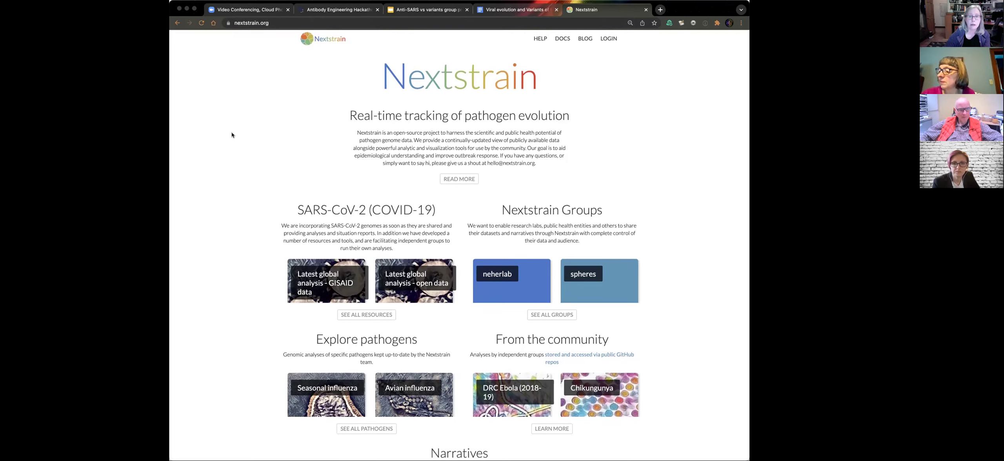
scroll(237, 238, "down", 3)
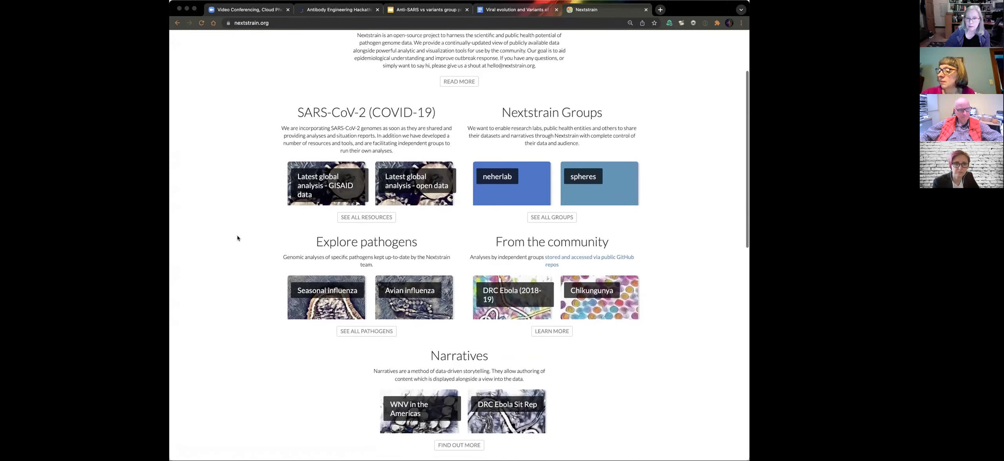
scroll(247, 245, "down", 5)
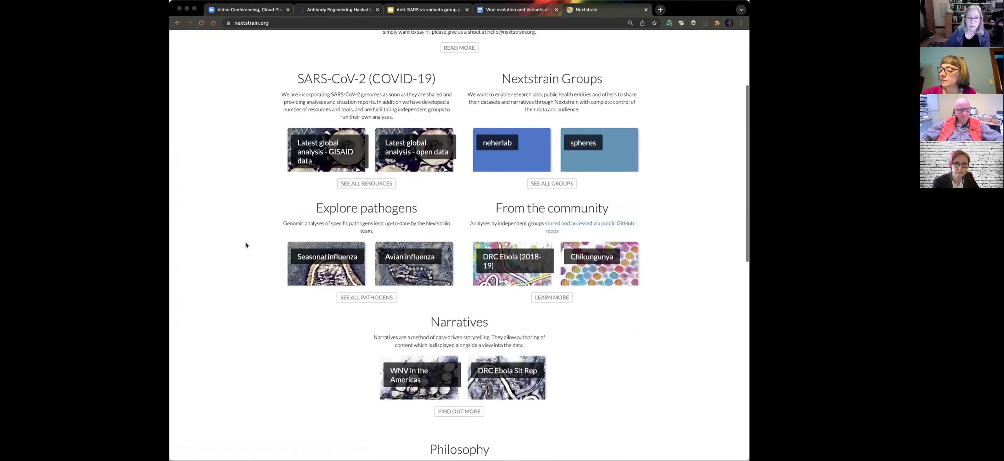
scroll(246, 245, "down", 3)
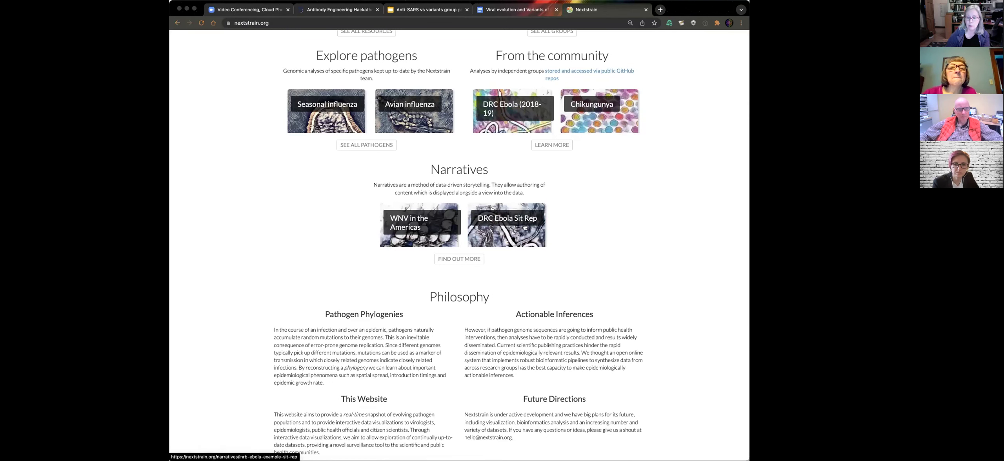
scroll(627, 180, "up", 4)
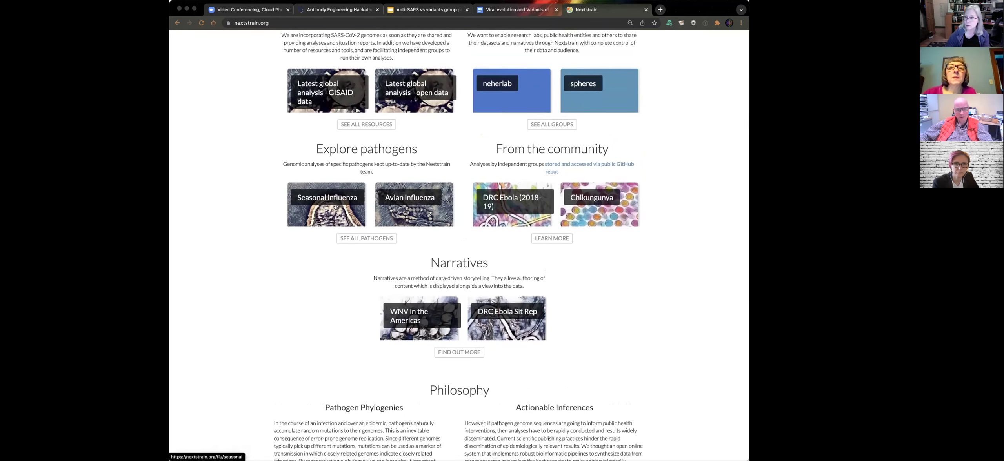
Step: Open the "Latest global analysis - GISAID data" resource from the SARS-CoV-2 (COVID-19) section of the home page
scroll(236, 208, "up", 2)
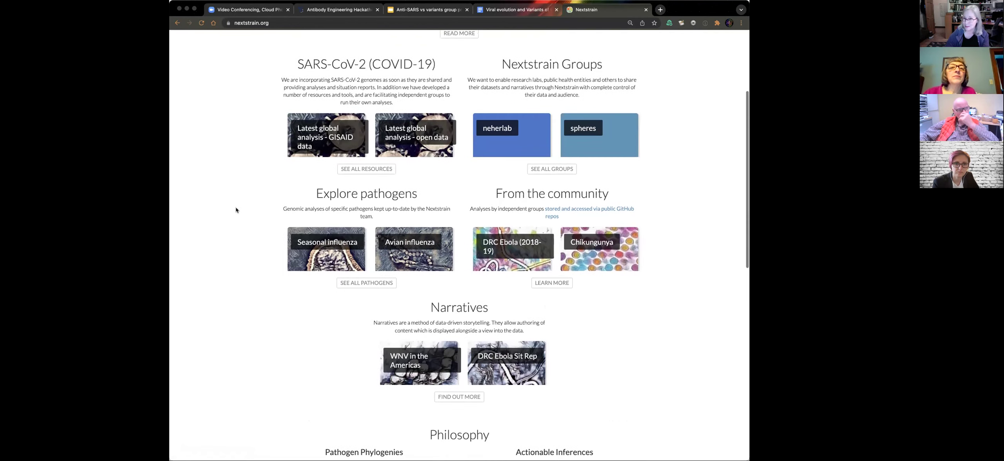
scroll(235, 209, "up", 3)
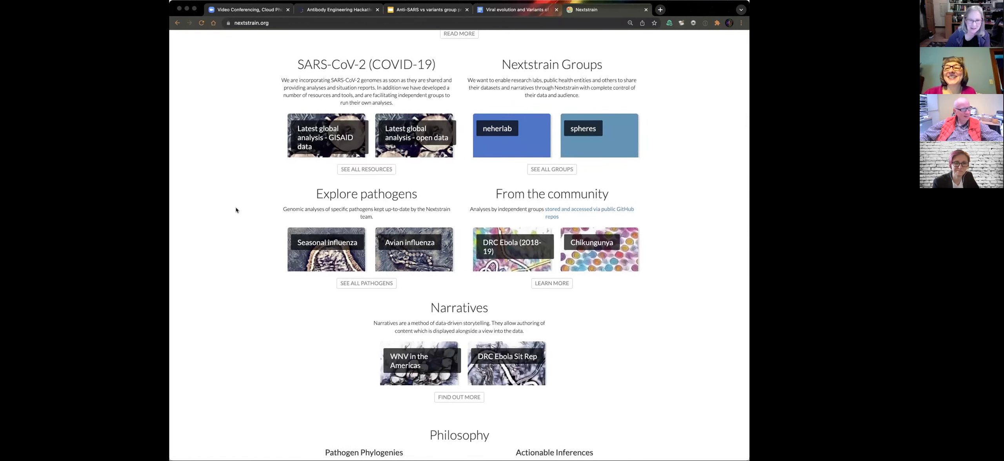
scroll(237, 211, "up", 1)
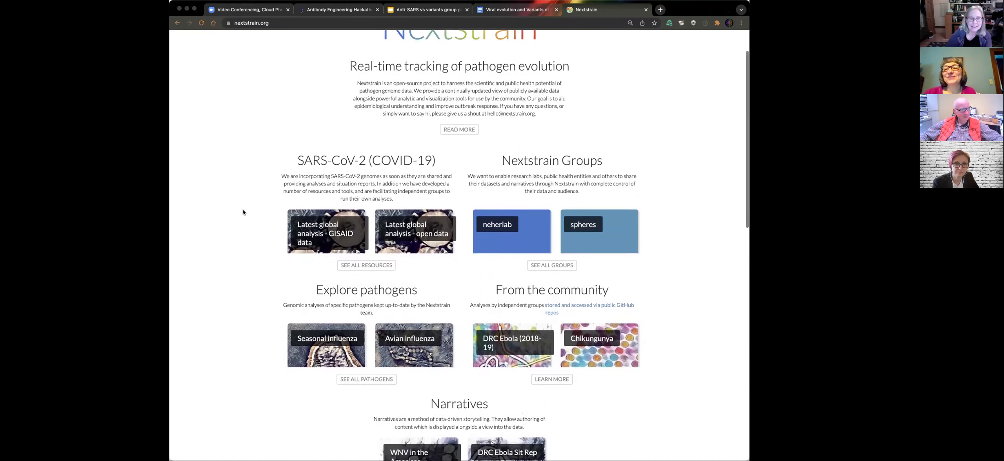
left_click(325, 235)
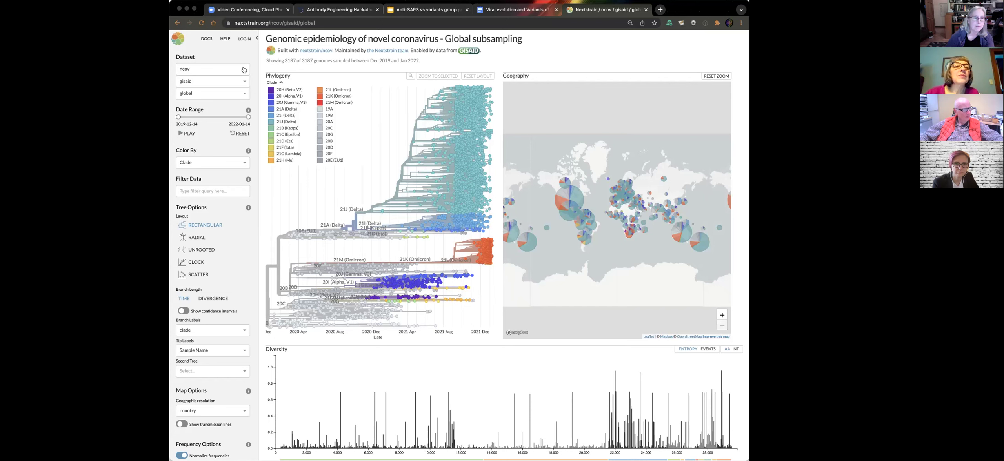
Step: Look through the pathogens offered for the dataset, keep ncov, and highlight the genome count under the analysis title
left_click(243, 70)
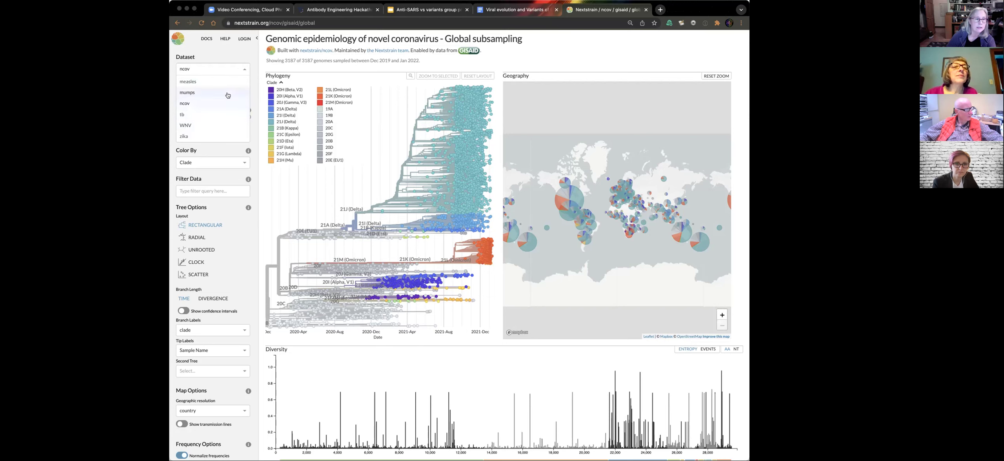
scroll(231, 97, "down", 1)
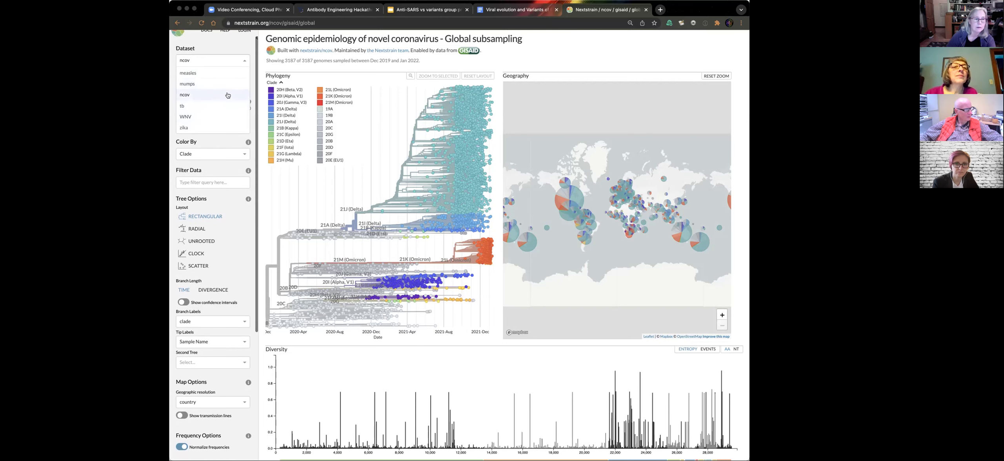
left_click(235, 44)
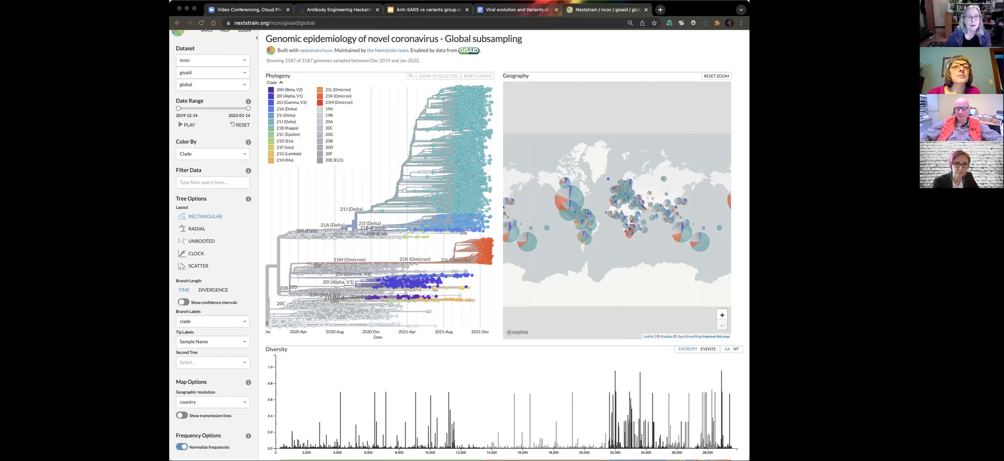
double_click(289, 60)
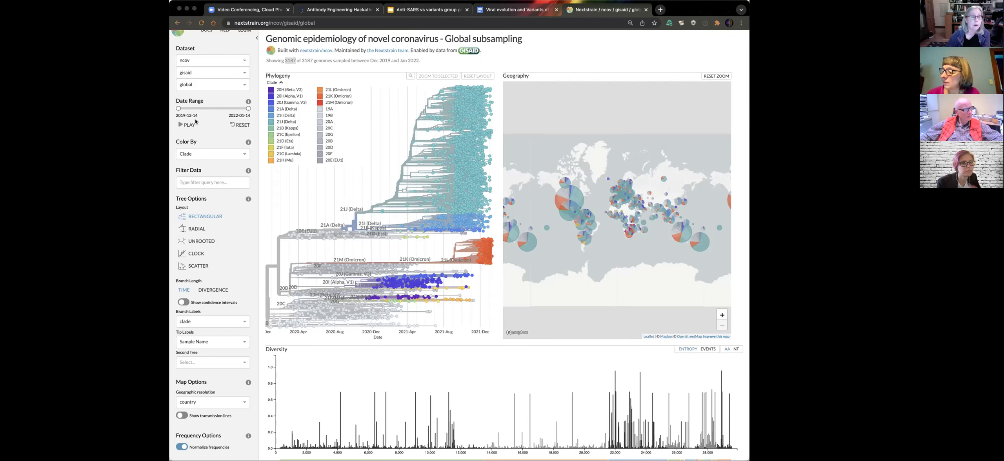
Step: Play the date-range animation and examine the phylogeny, geography, diversity and frequencies views while it runs
left_click(181, 125)
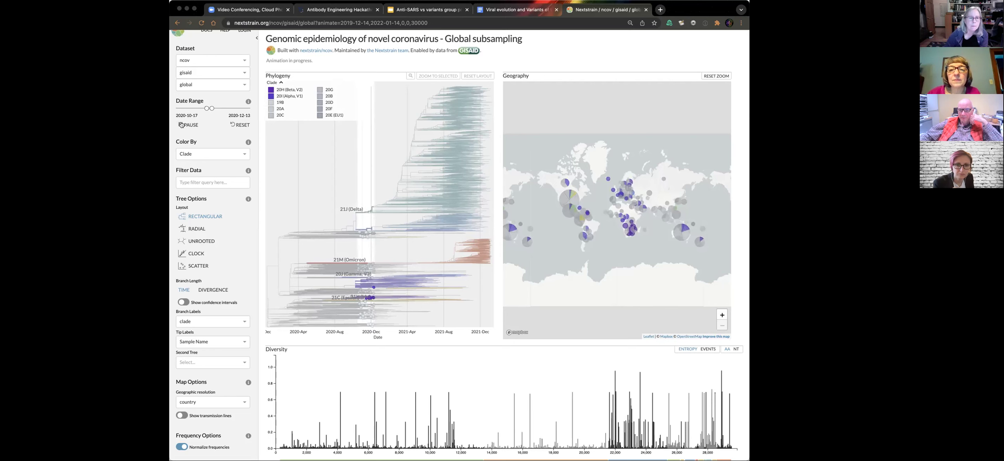
scroll(261, 202, "down", 1)
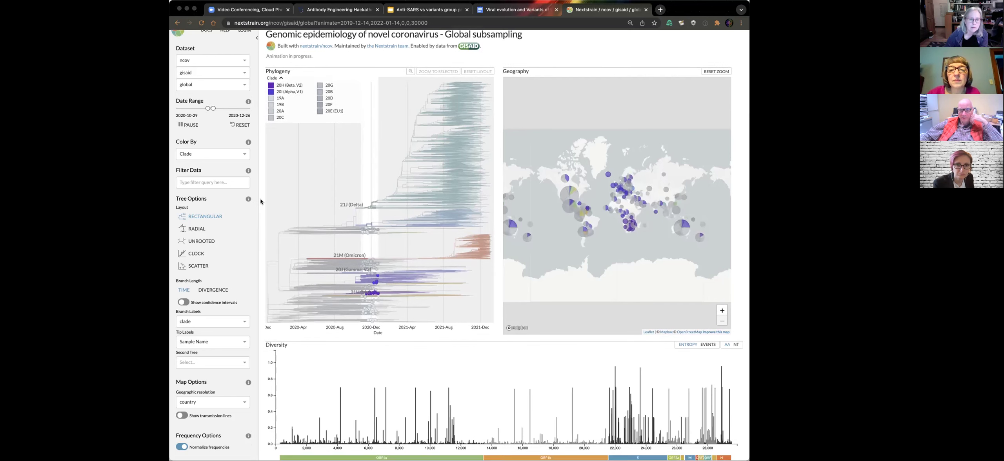
scroll(261, 202, "down", 2)
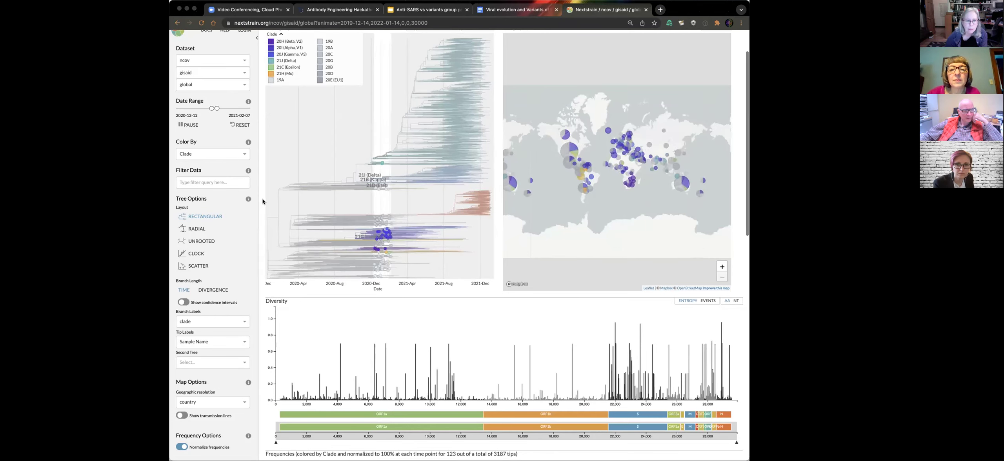
scroll(261, 202, "up", 1)
scroll(261, 202, "up", 3)
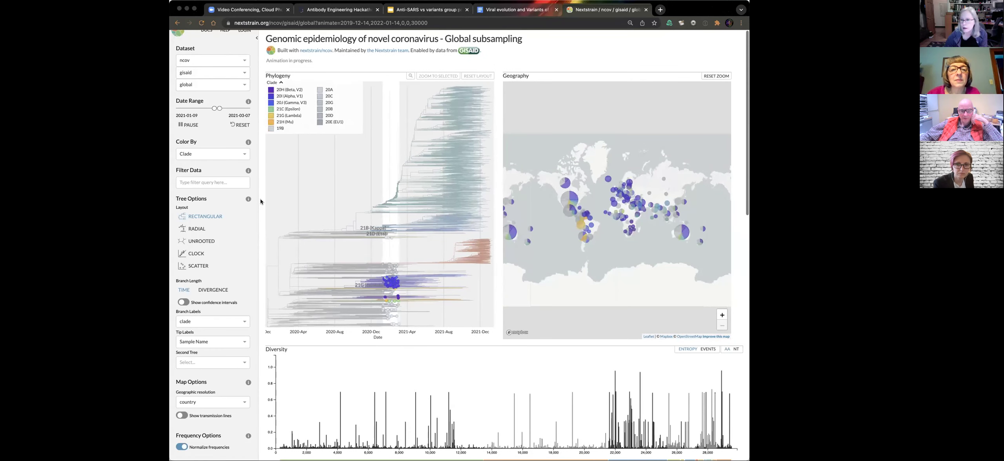
scroll(260, 201, "down", 12)
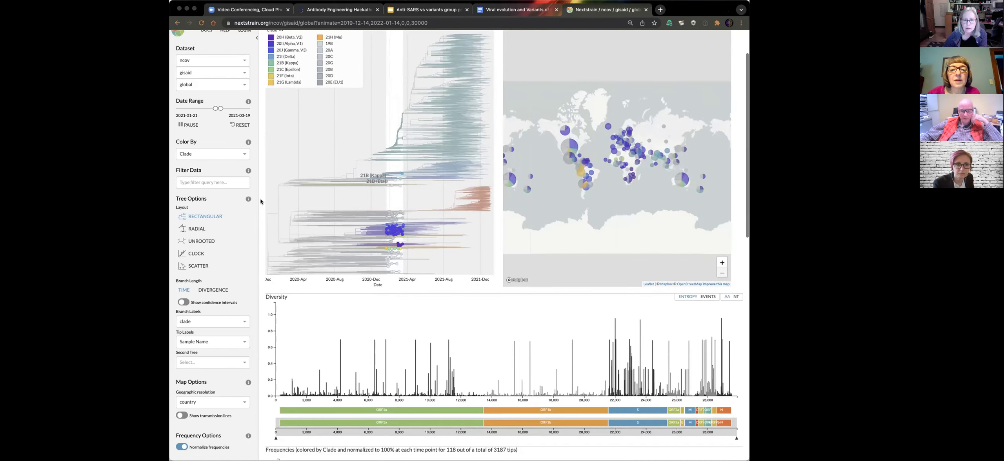
scroll(261, 202, "down", 10)
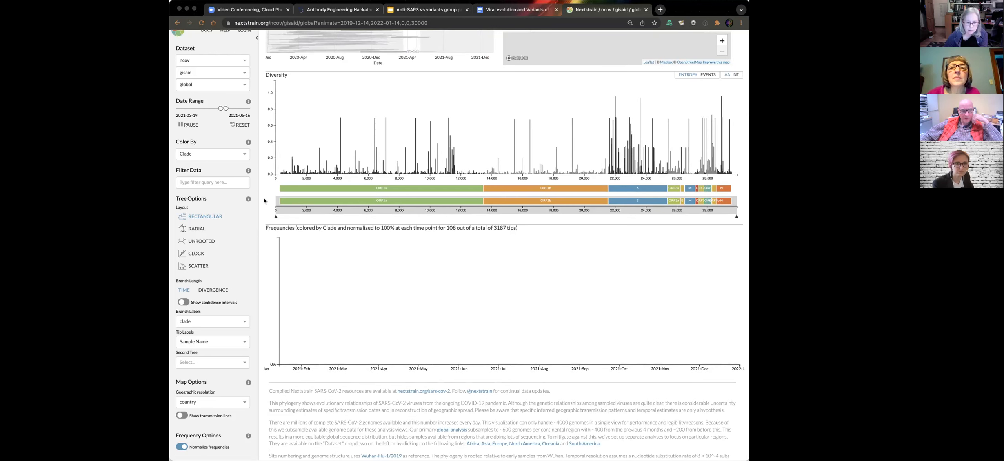
scroll(264, 201, "up", 4)
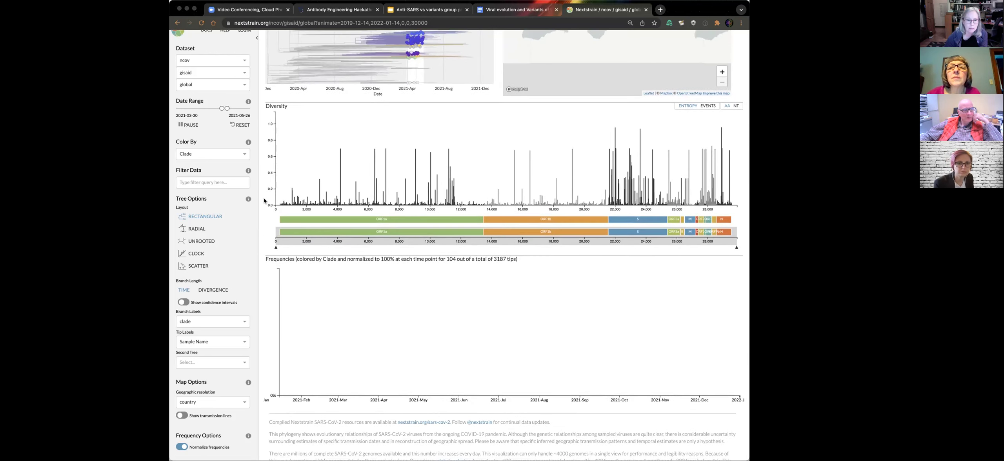
scroll(264, 201, "up", 8)
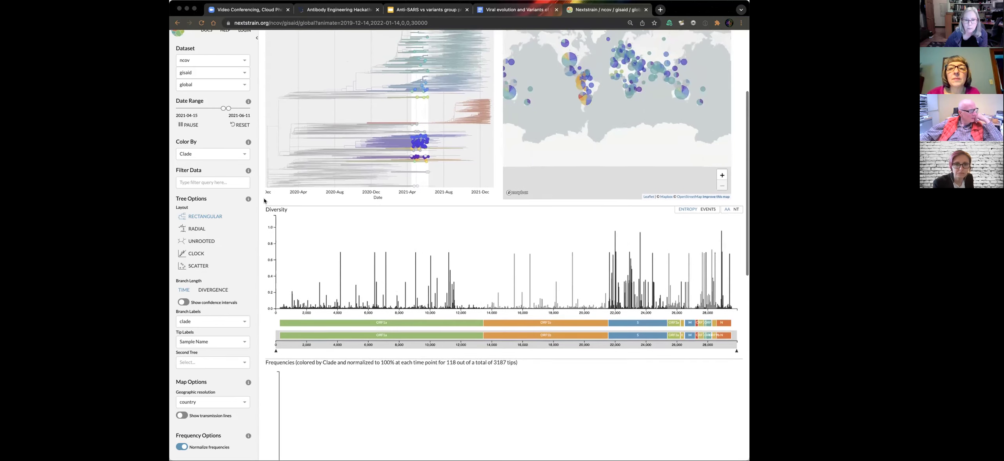
scroll(263, 201, "up", 3)
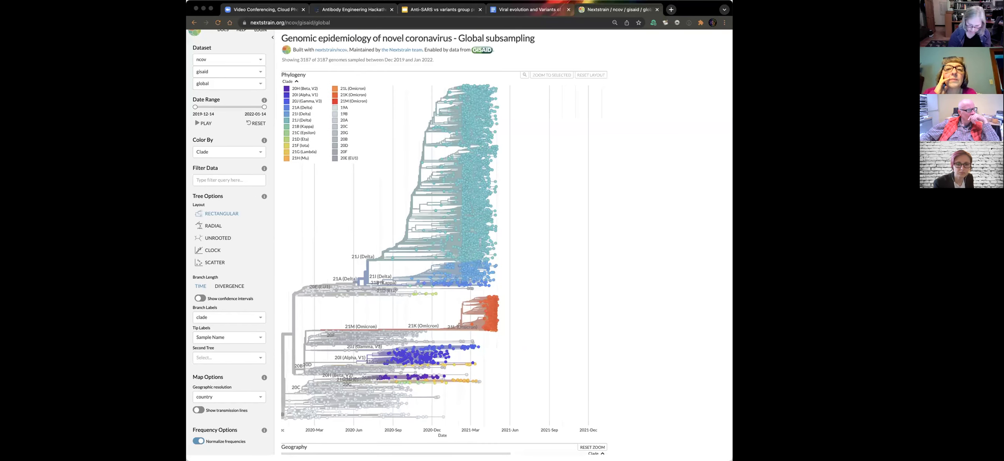
Step: Reset the page zoom to 100%, enlarge the page two levels beyond it, and inspect the early branches of the phylogeny
key("ctrl+0")
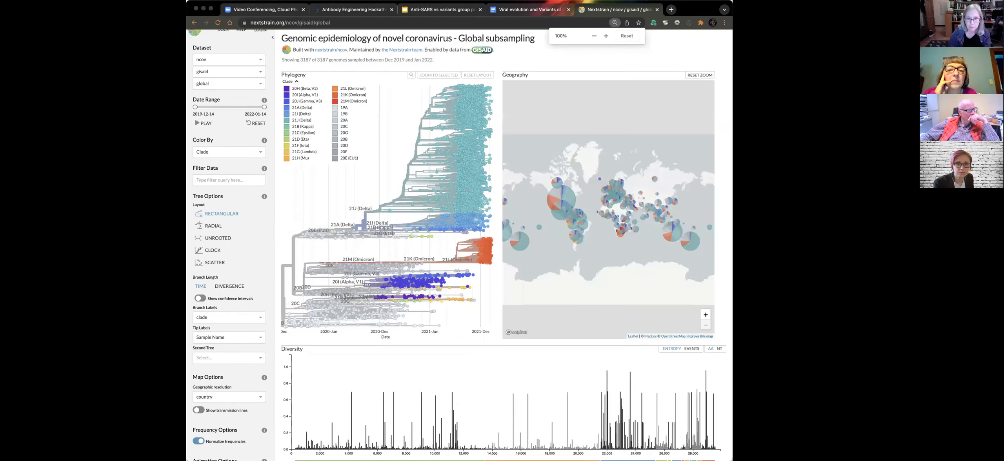
key("super+equal")
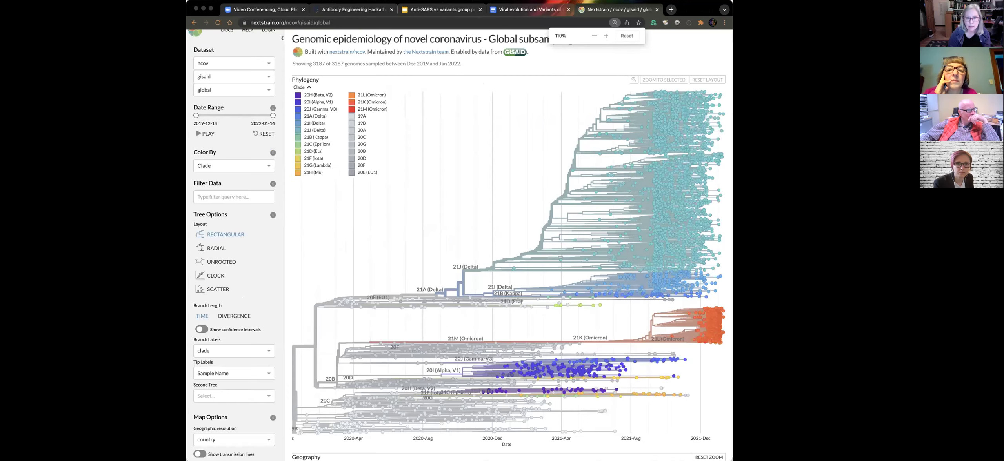
key("super+equal")
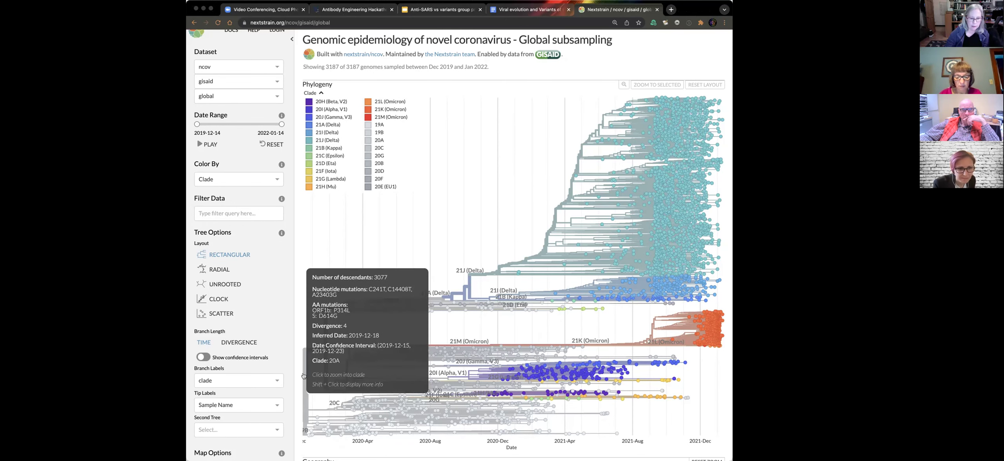
mouse_move(325, 351)
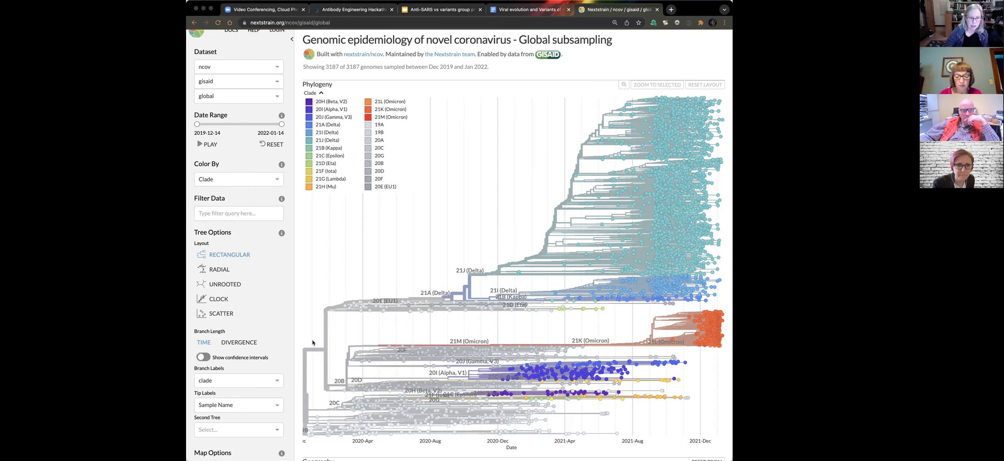
mouse_move(380, 307)
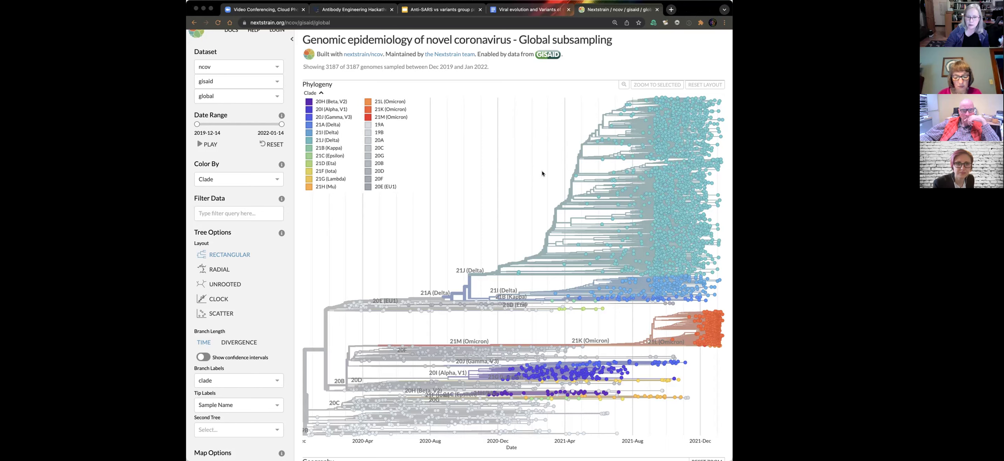
mouse_move(328, 386)
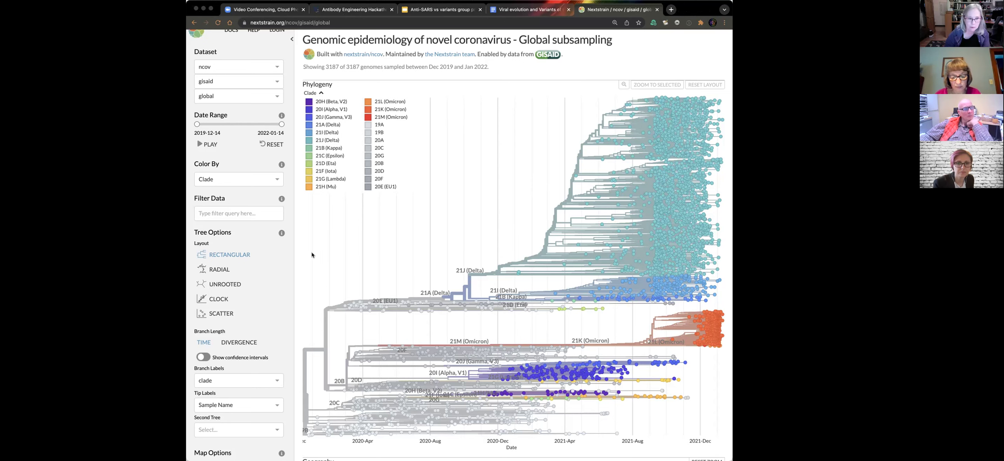
Step: Narrow the date range to end at 2020-09-07, examine the early clades, and restore the end date to 2022-01-14
scroll(312, 255, "down", 3)
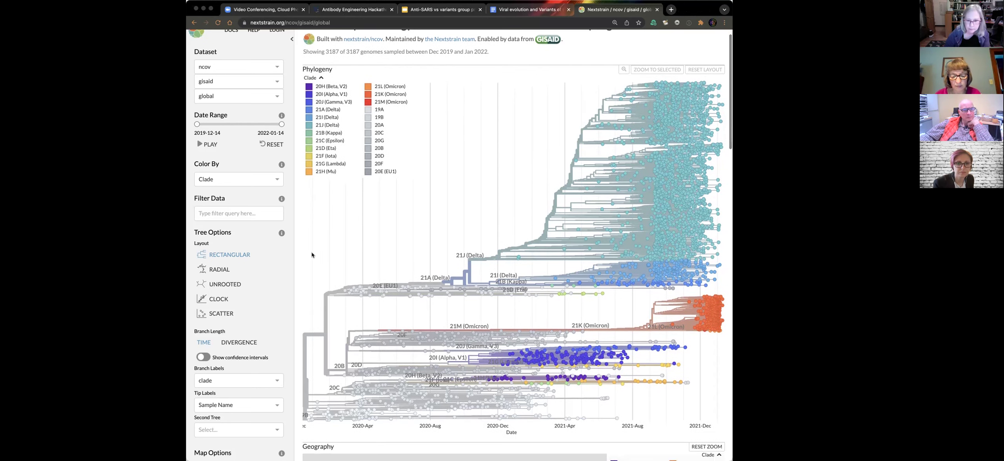
scroll(312, 255, "up", 2)
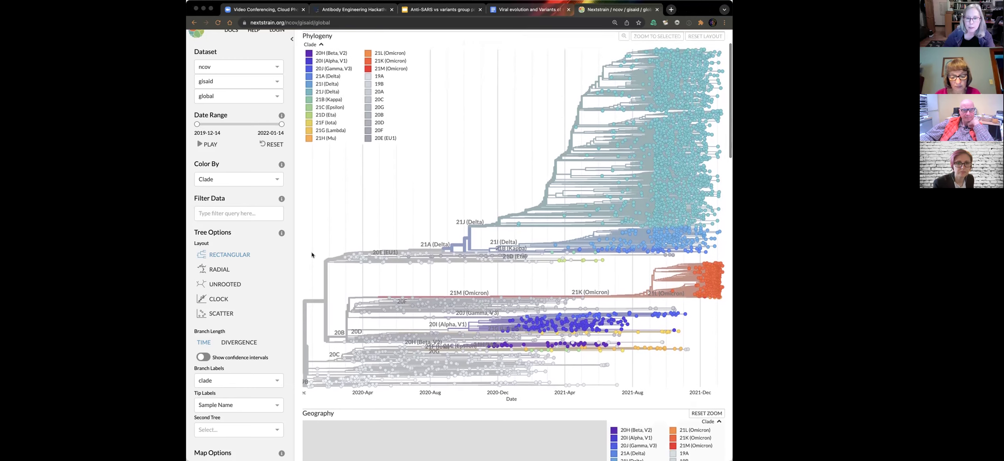
scroll(509, 314, "down", 5)
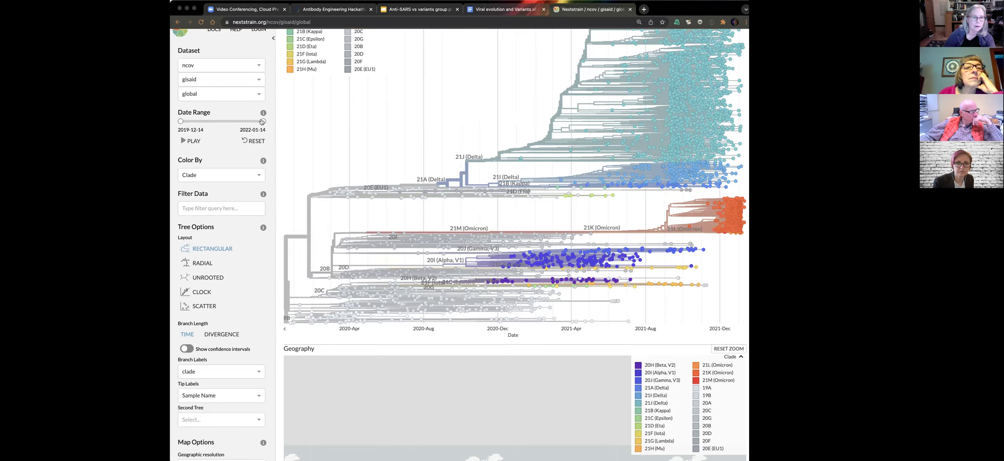
left_click_drag(262, 121, 210, 122)
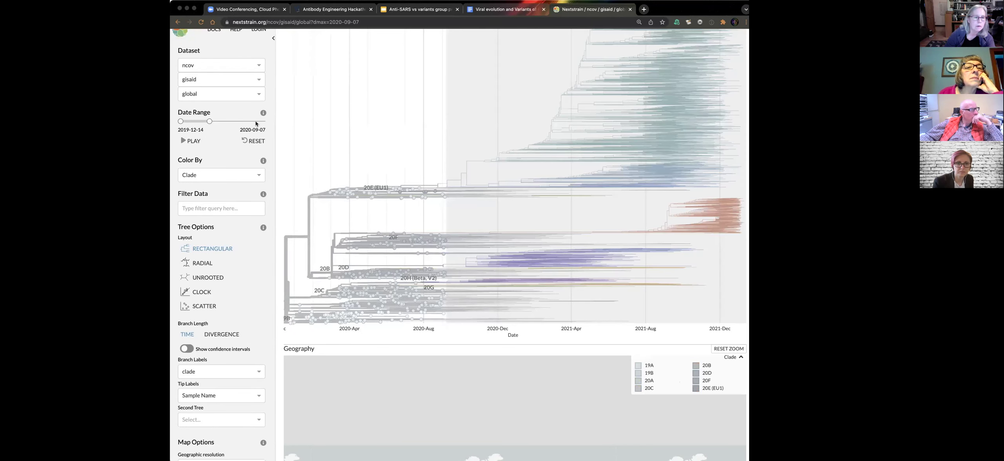
mouse_move(379, 238)
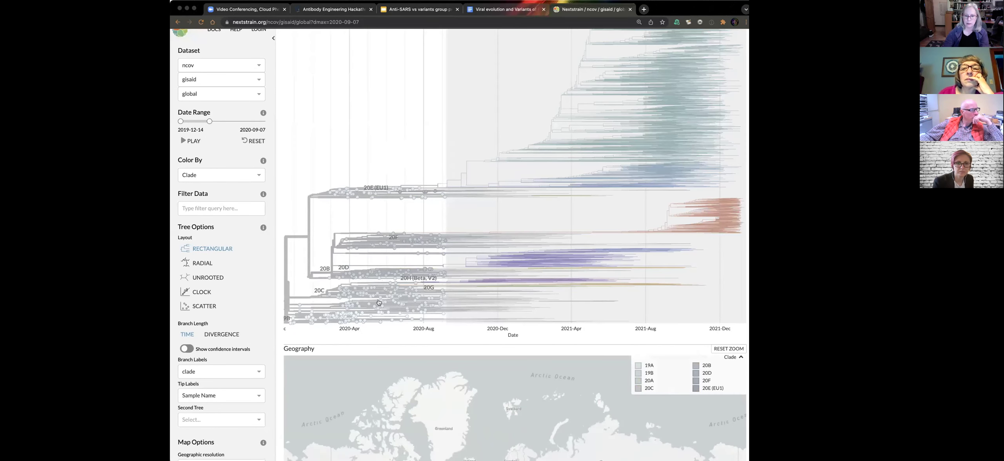
left_click(210, 121)
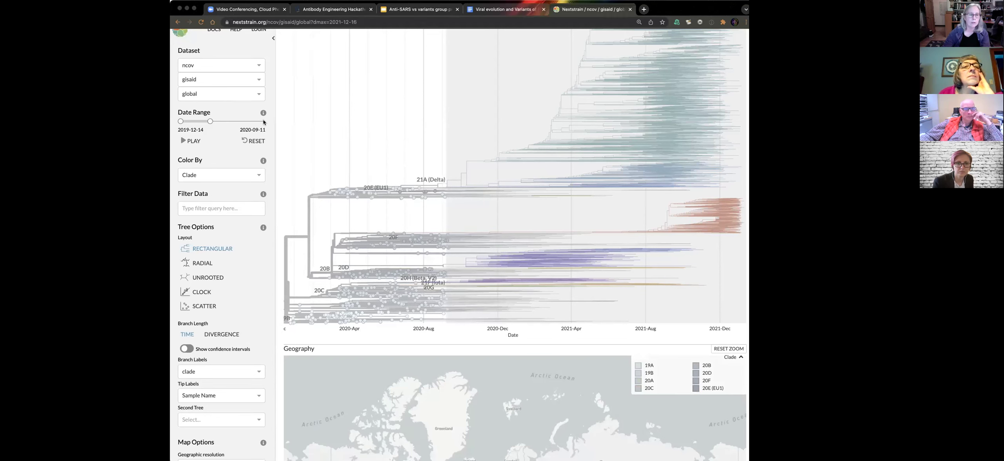
left_click(260, 122)
Step: Start the date range at 2021-02-19 to view the recent clades, and restore the start date to 2019-12-14
left_click_drag(181, 121, 227, 121)
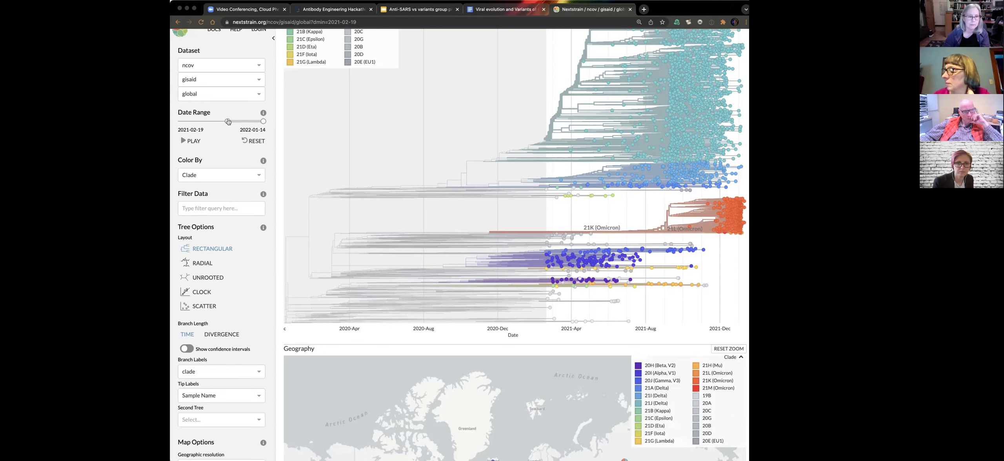
left_click(179, 121)
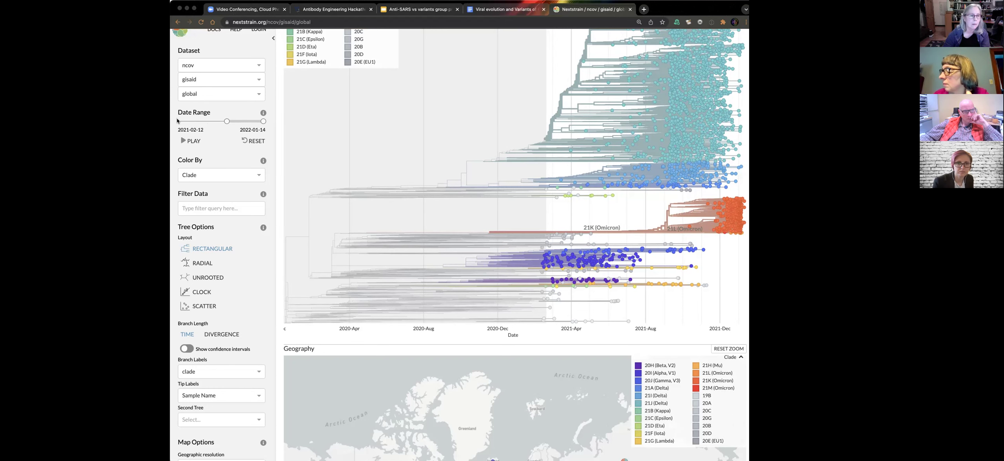
scroll(450, 127, "up", 3)
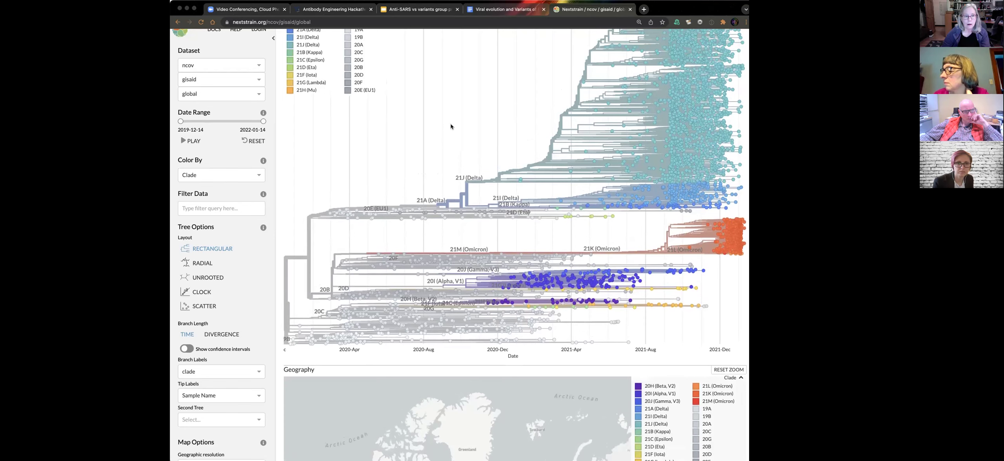
scroll(450, 126, "up", 2)
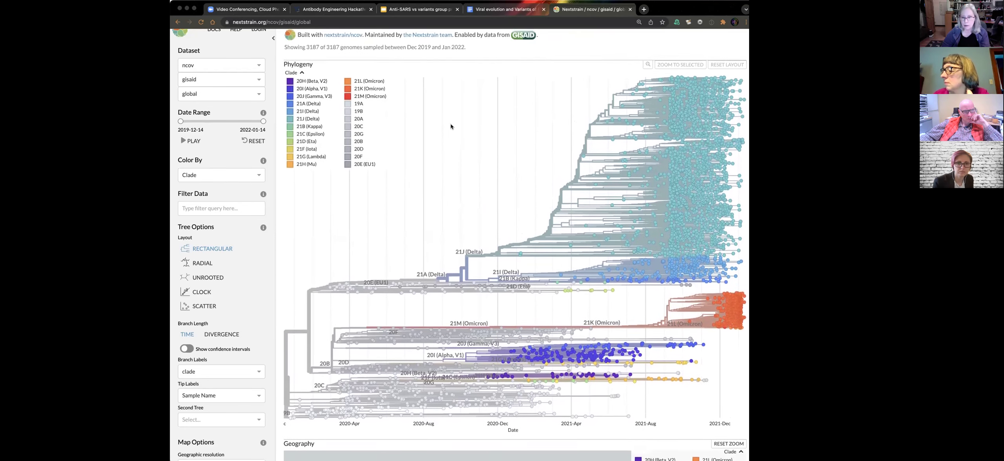
scroll(450, 126, "down", 2)
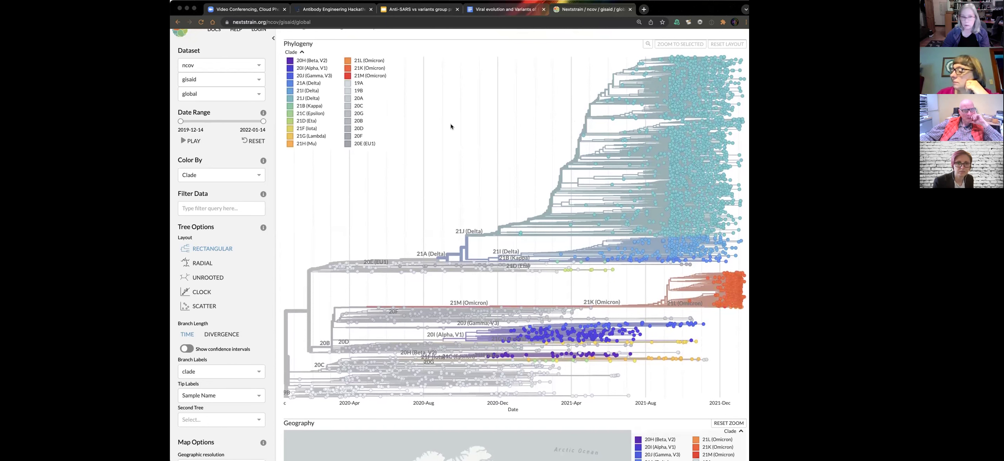
scroll(451, 126, "up", 1)
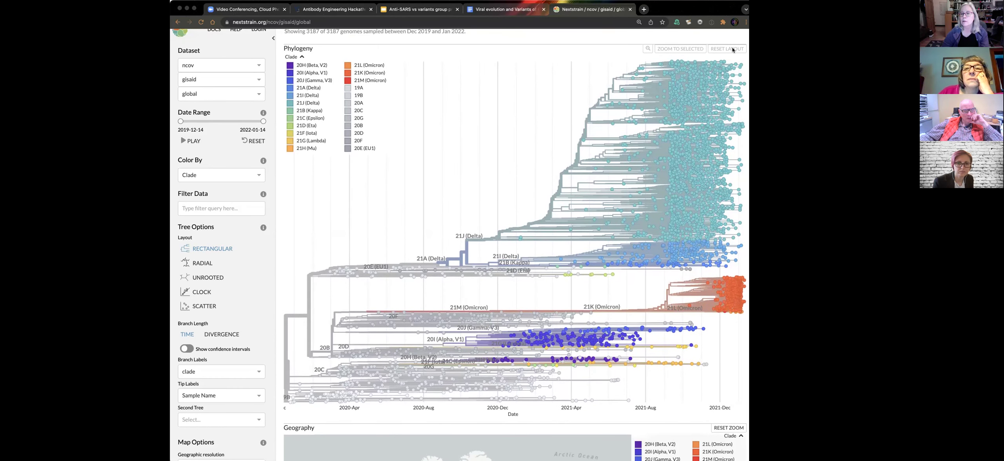
Step: Open the details of sample hCoV-19/Liechtenstein/FL-Risch-21C1415419/2021 in the Delta clade, review its metadata and mutations, and highlight its host
mouse_move(719, 62)
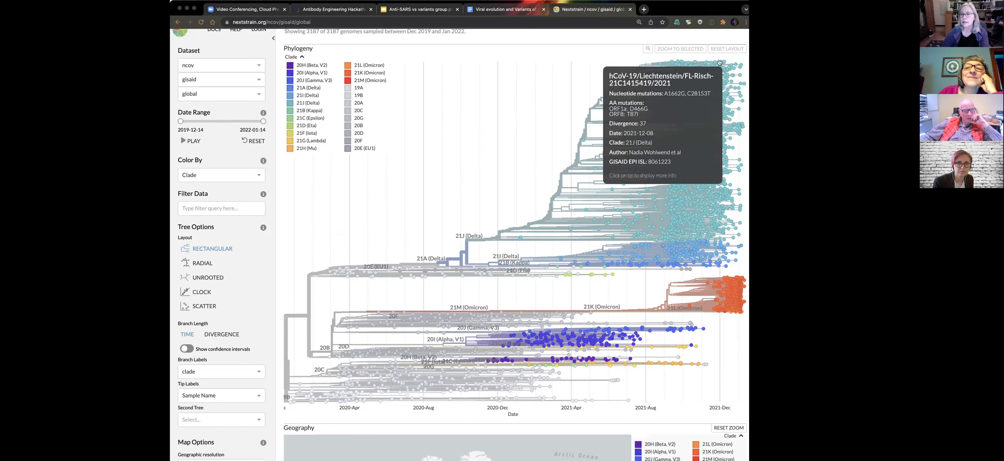
left_click(720, 62)
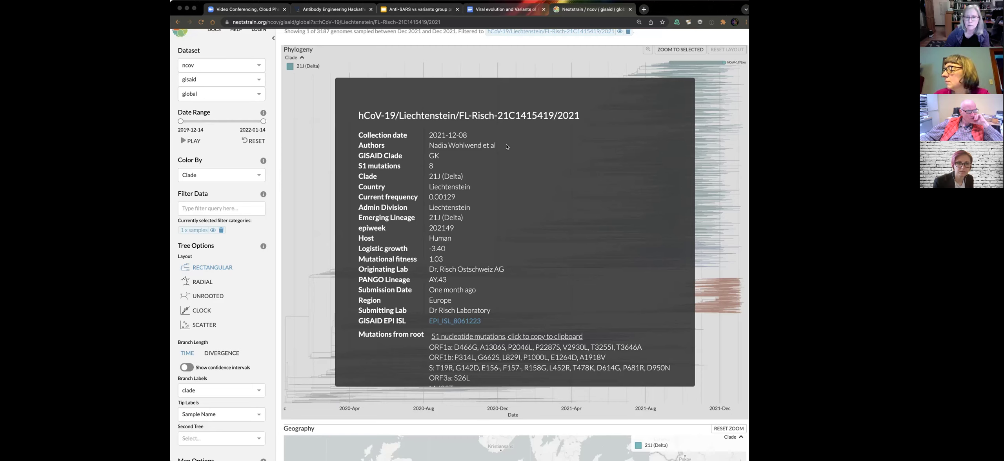
scroll(509, 173, "down", 1)
scroll(510, 173, "down", 5)
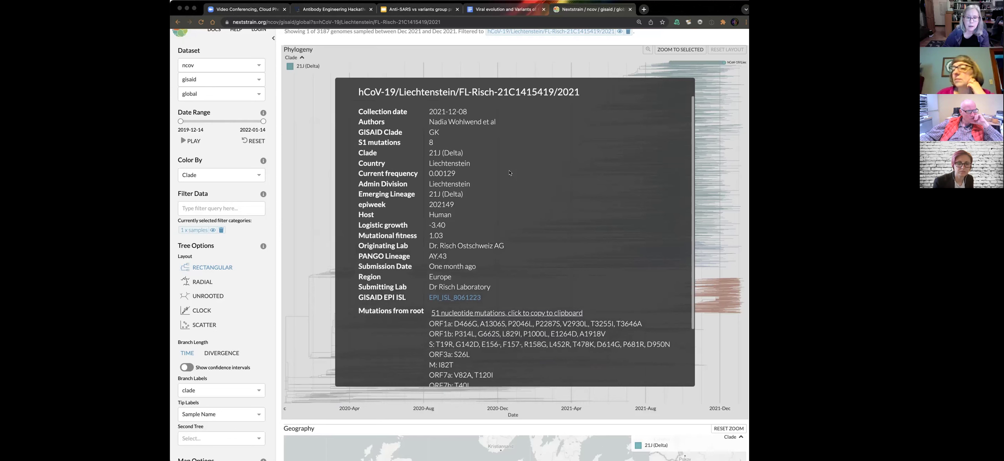
scroll(509, 173, "down", 1)
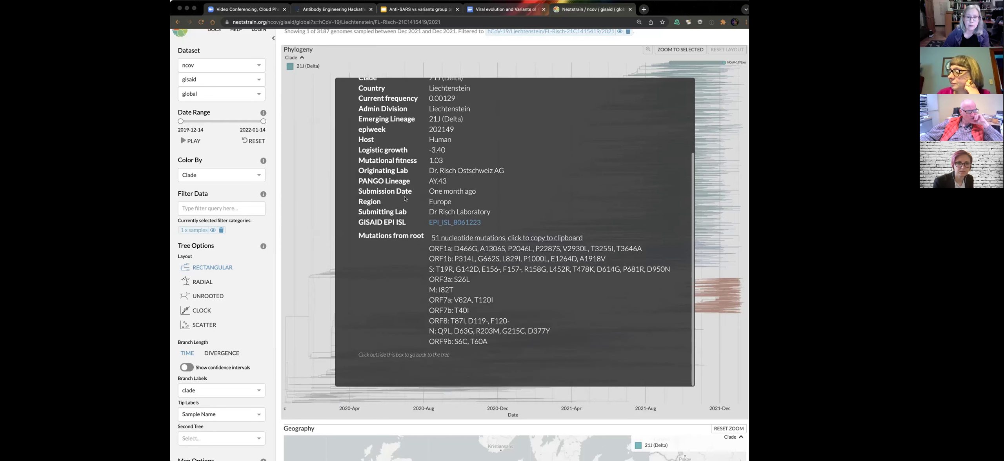
double_click(441, 139)
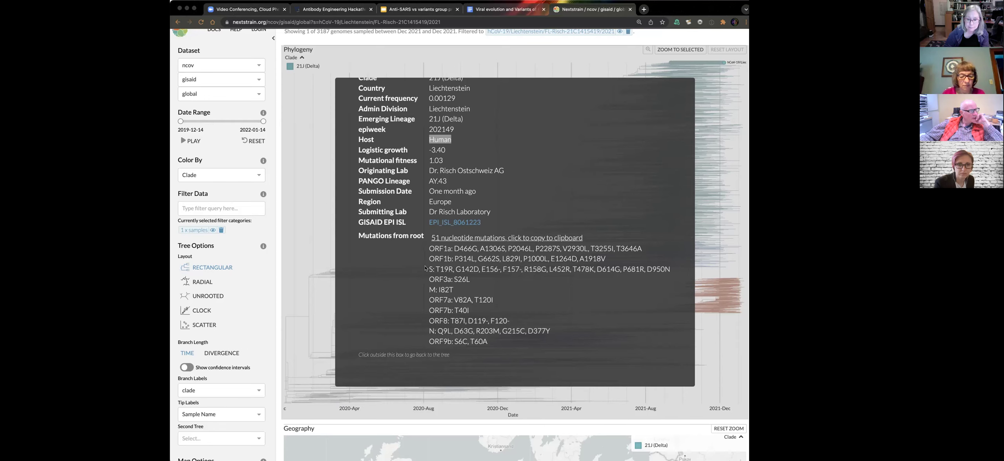
Step: Examine the sample's S mutations from root, highlighting T19R and G142D and pointing out the E156 deletion
left_click_drag(425, 265, 671, 267)
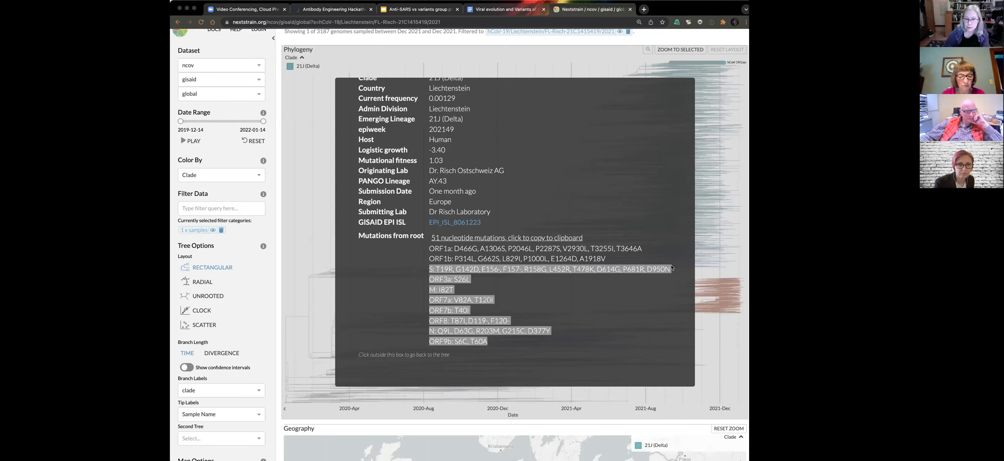
left_click(550, 274)
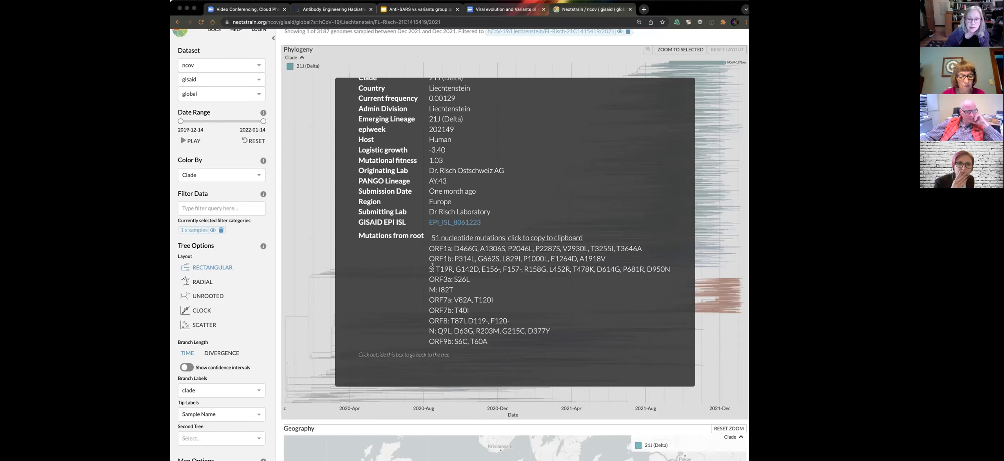
left_click_drag(434, 269, 453, 269)
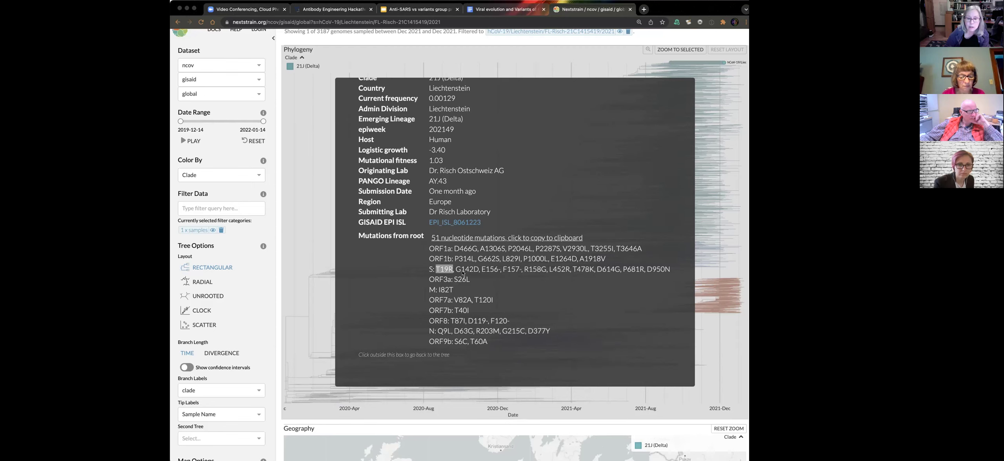
left_click_drag(455, 269, 476, 269)
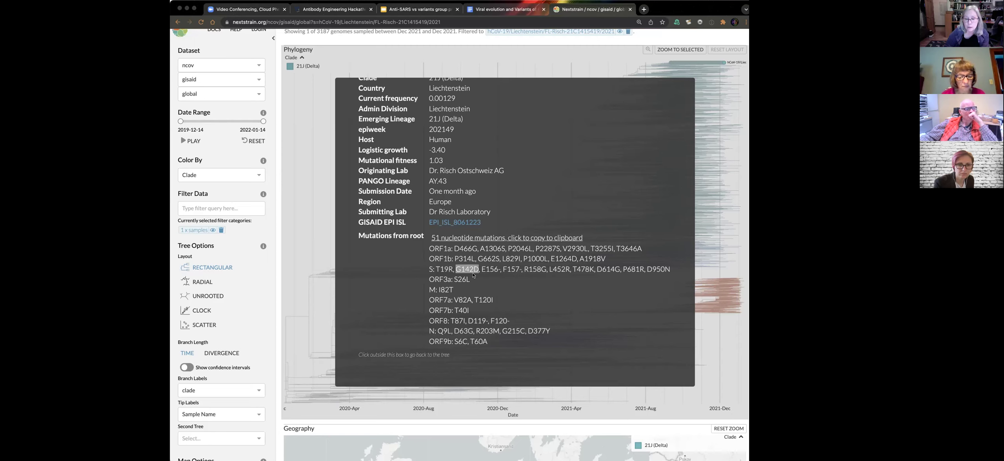
left_click(499, 270)
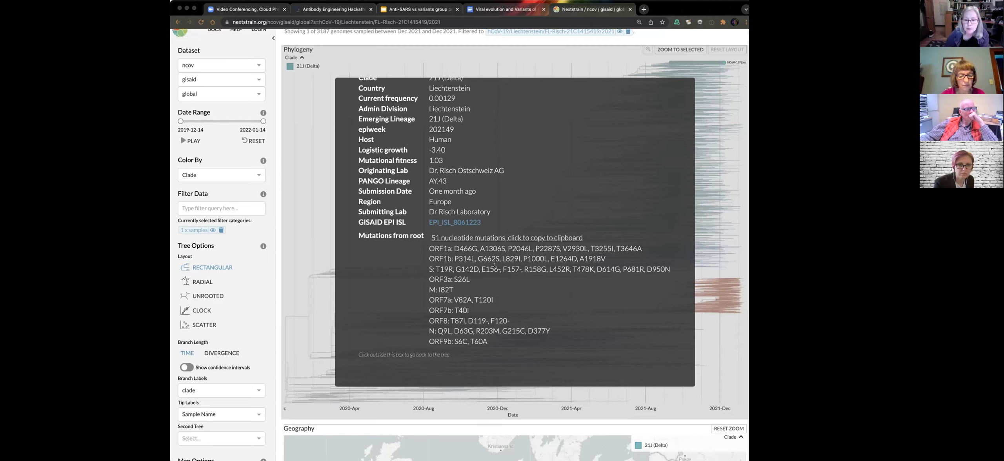
left_click_drag(494, 265, 496, 267)
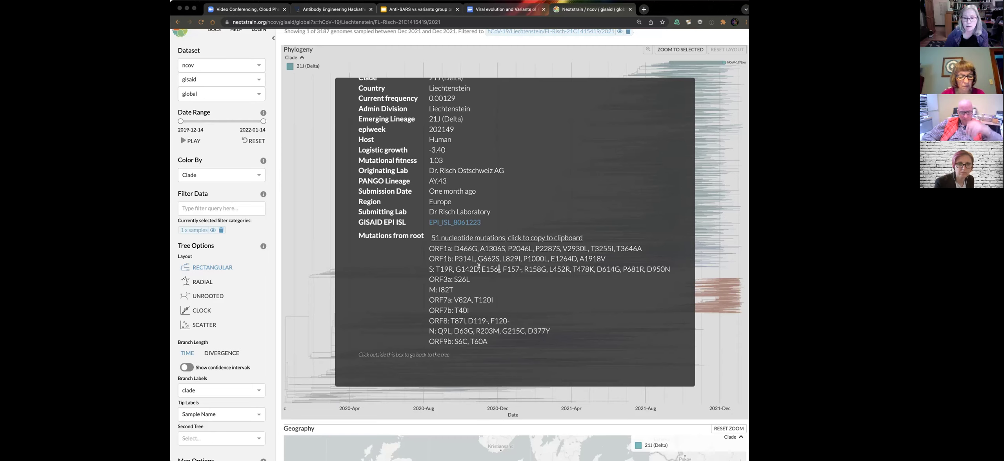
left_click_drag(482, 266, 486, 267)
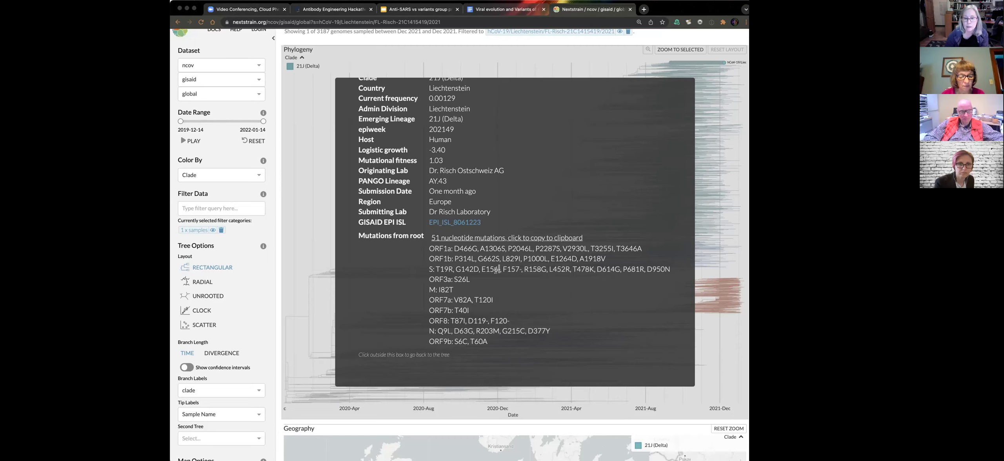
left_click(495, 267)
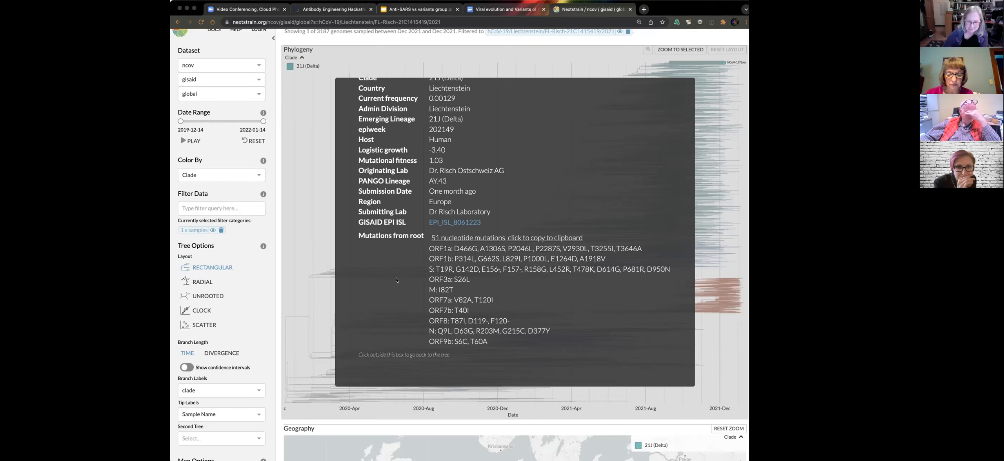
Step: Highlight the sample's complete line of S mutations, review its metadata once more, and return to the full tree
scroll(396, 279, "up", 2)
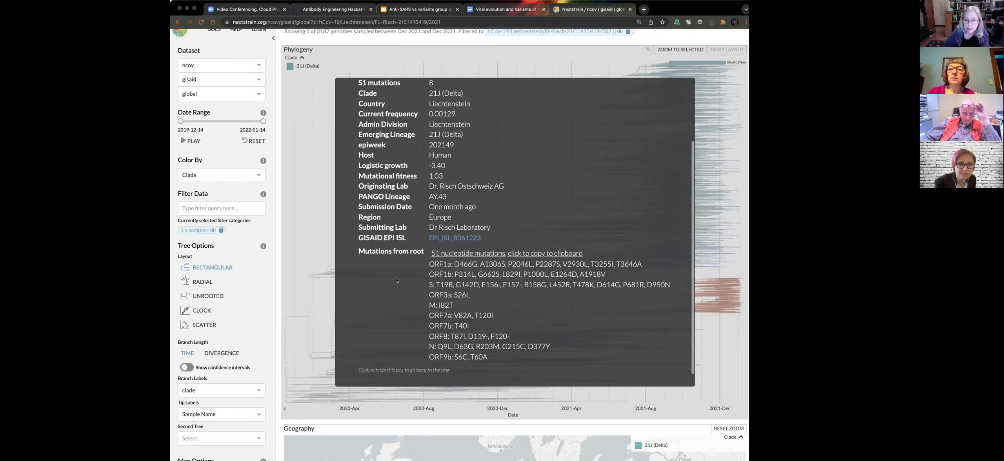
scroll(396, 280, "up", 1)
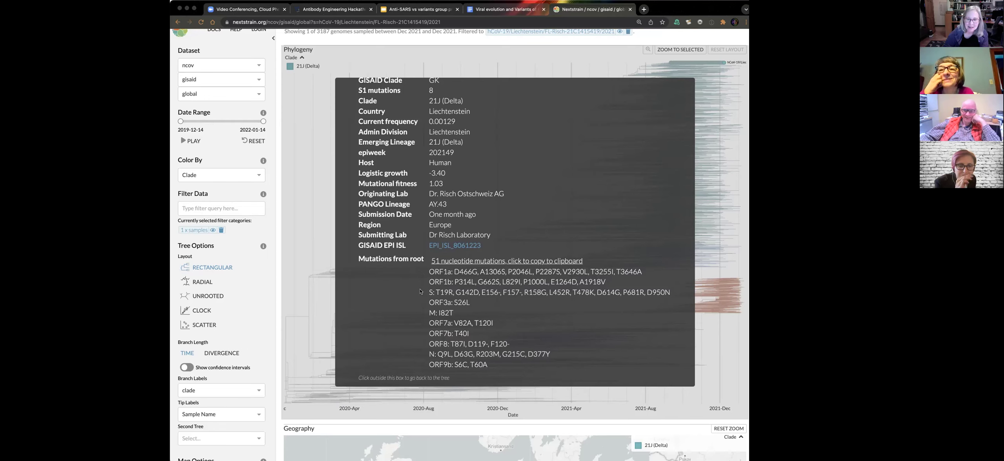
left_click_drag(429, 292, 665, 292)
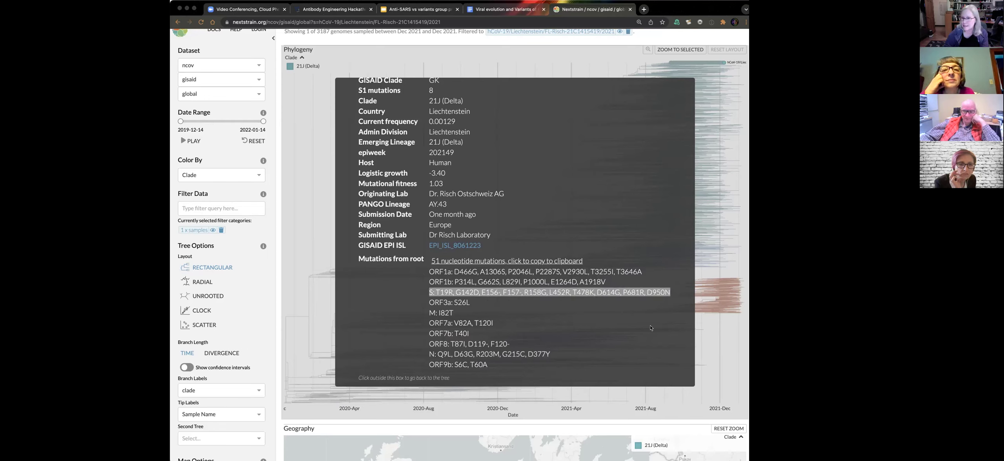
left_click(368, 304)
scroll(368, 304, "up", 3)
scroll(368, 304, "up", 2)
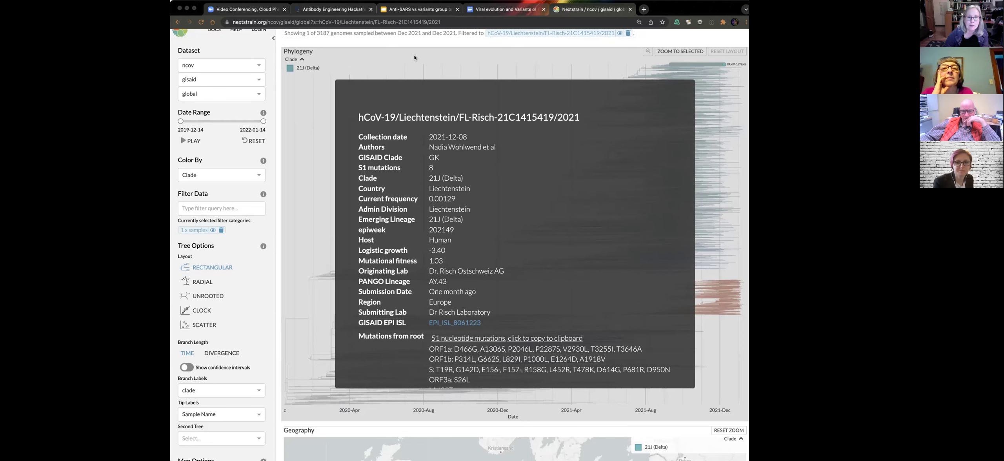
left_click(435, 53)
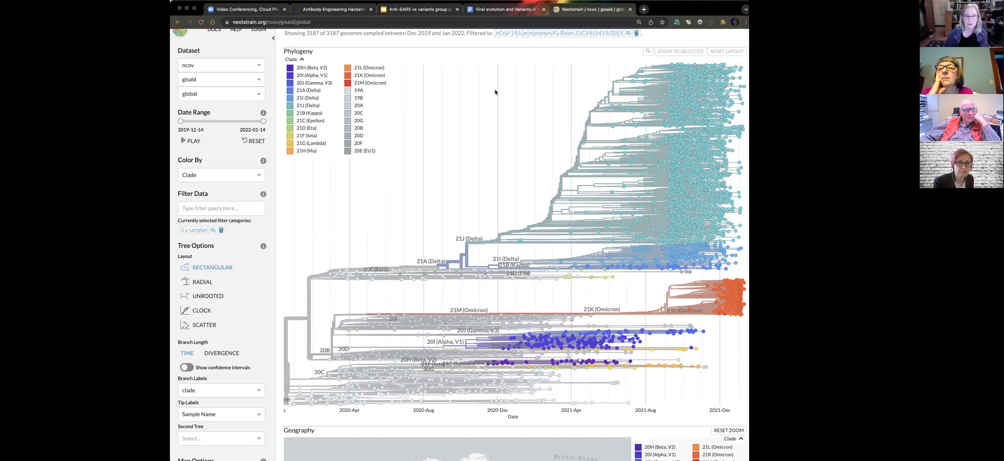
Step: Examine the available dataset choices for pathogen, data source and region, keeping ncov, gisaid and global
scroll(350, 215, "up", 1)
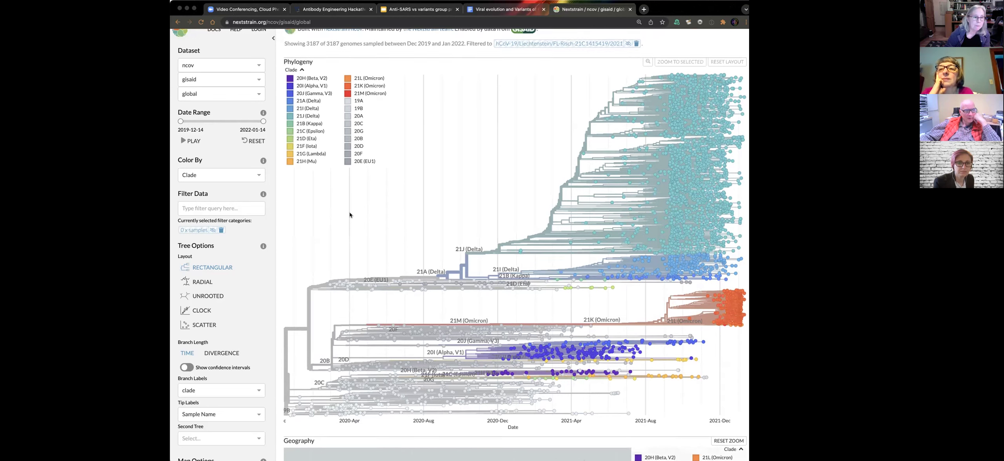
right_click(254, 198)
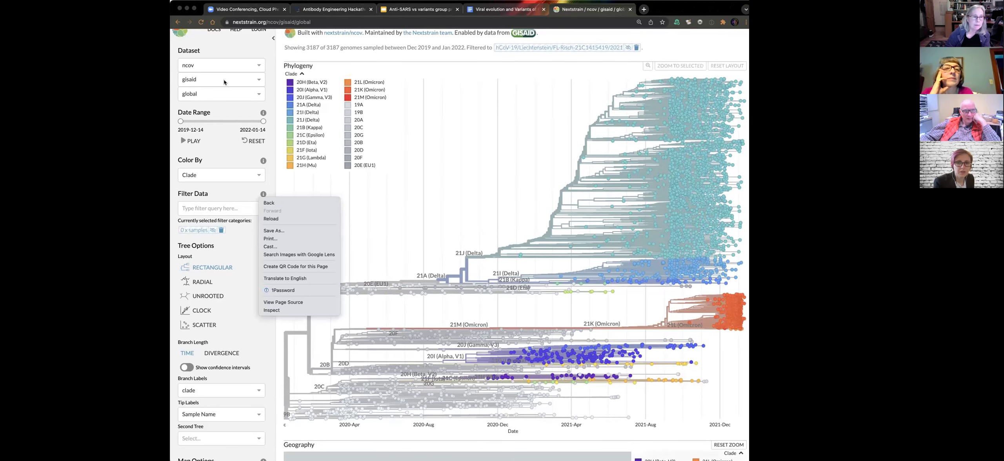
left_click(238, 45)
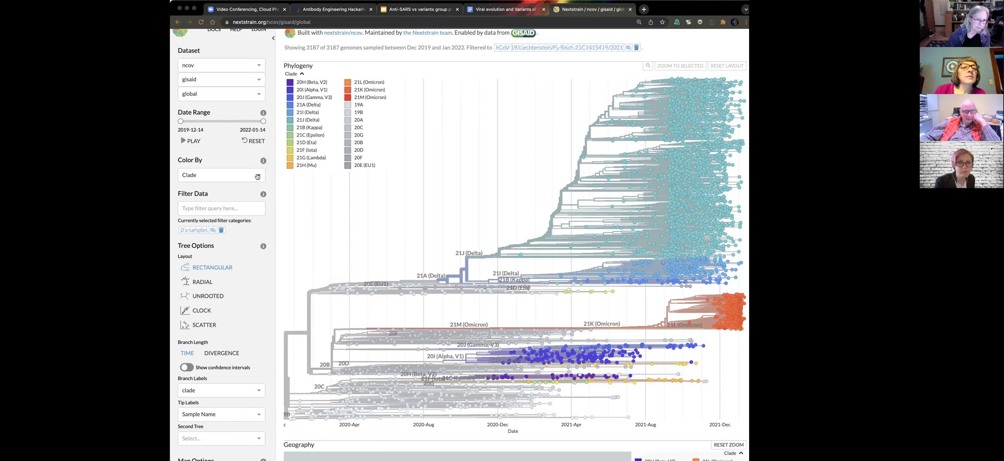
left_click(258, 66)
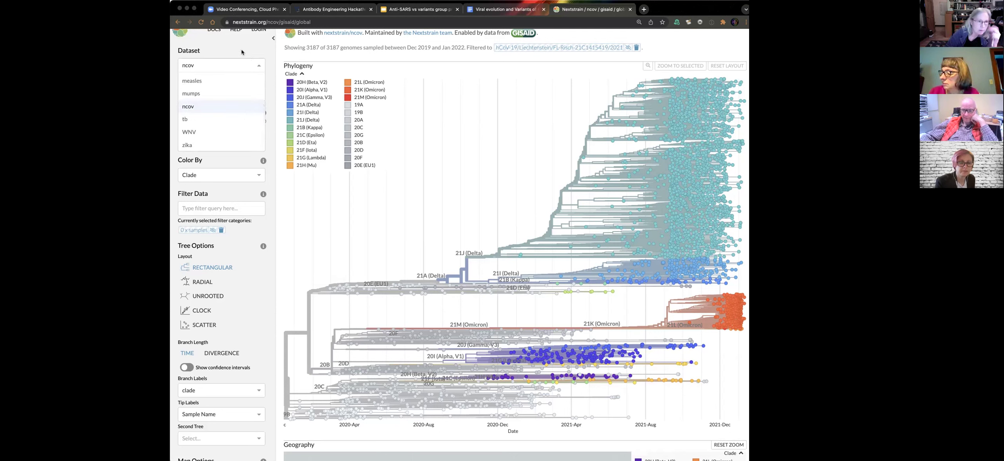
left_click(242, 52)
left_click(256, 81)
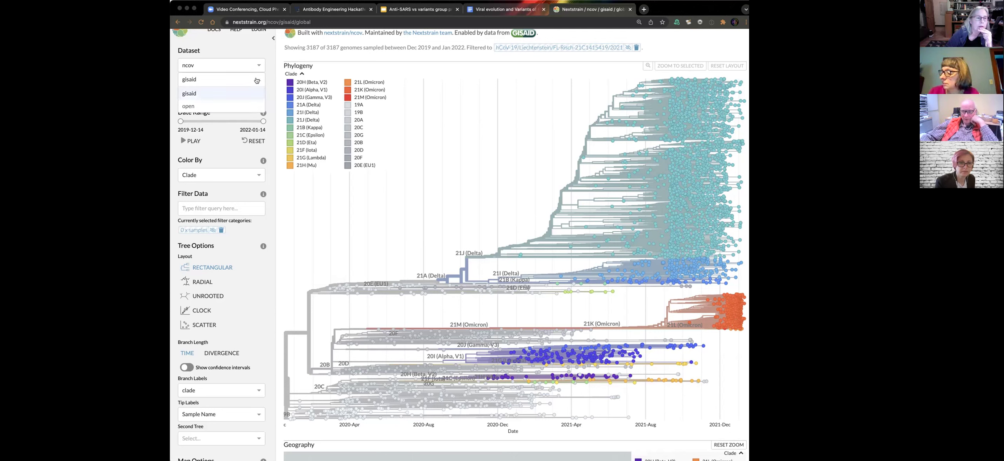
left_click(242, 47)
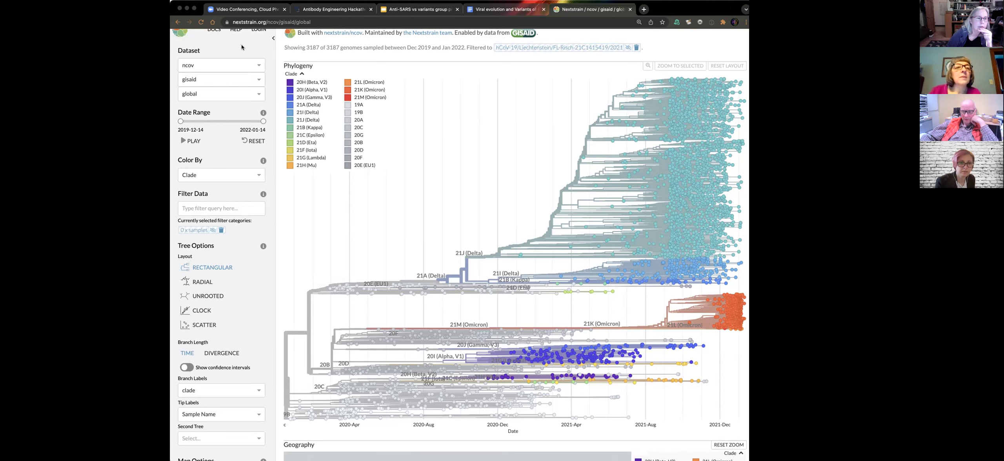
left_click(258, 94)
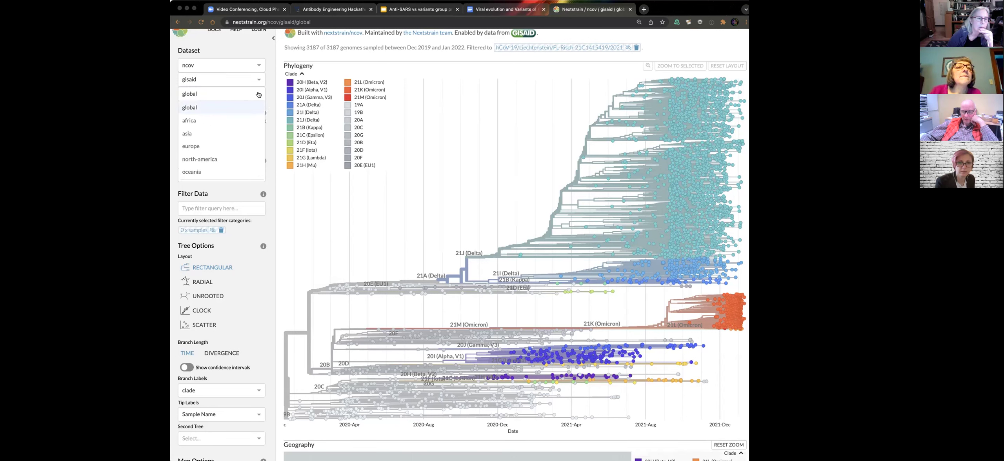
left_click(259, 42)
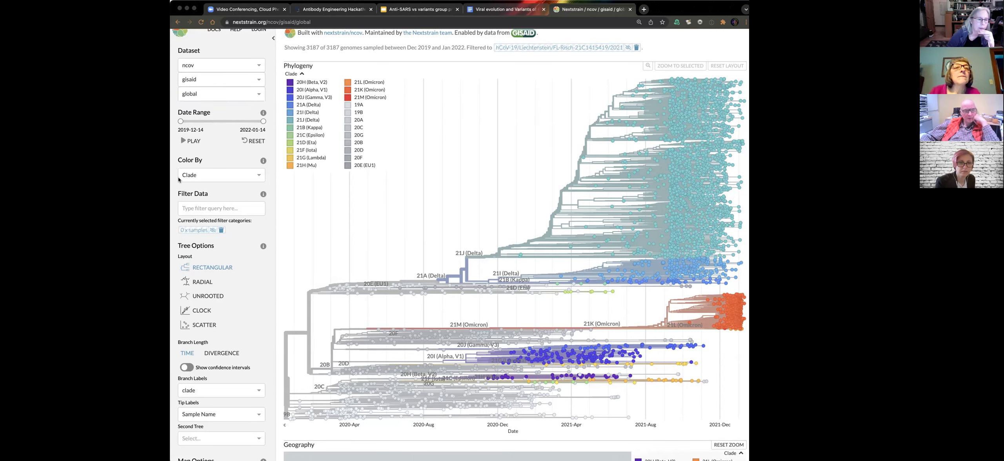
Step: Color the phylogeny by Emerging Lineage and view it with the date range ending at 2021-07-30 and at 2021-11-13
left_click(257, 175)
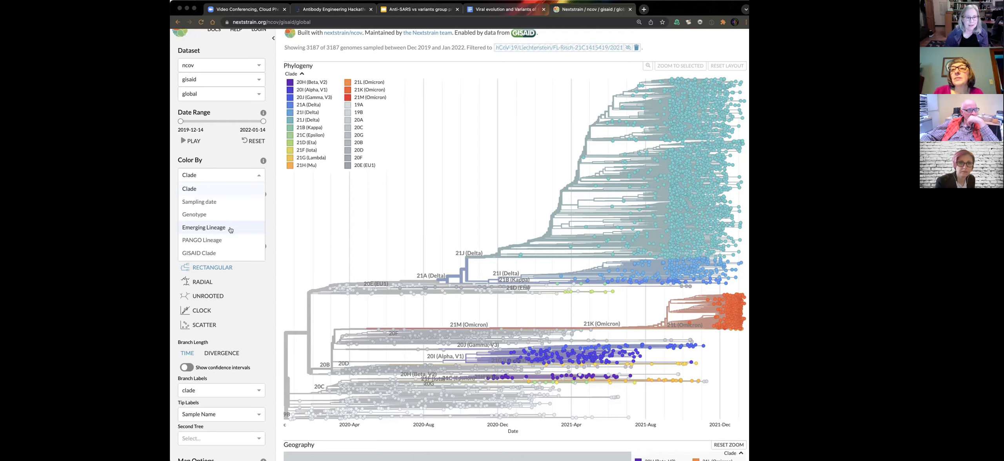
left_click(230, 230)
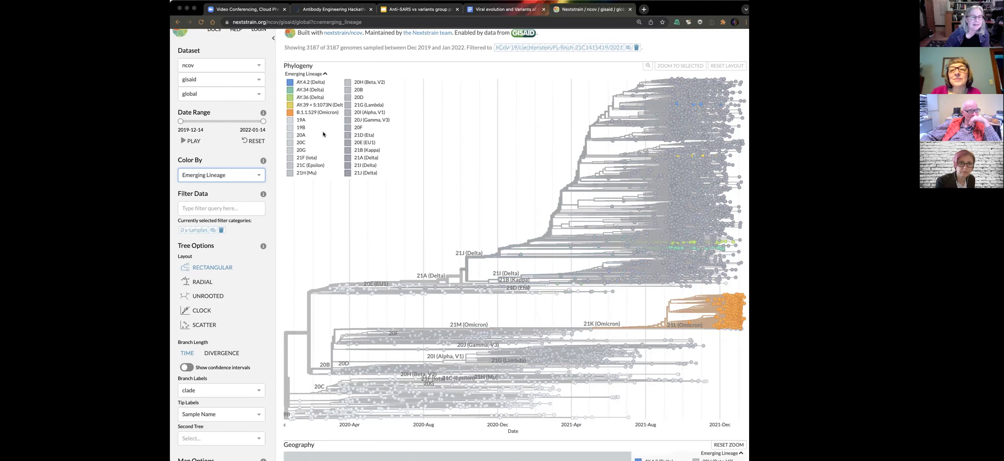
left_click(262, 122)
left_click_drag(244, 122, 245, 121)
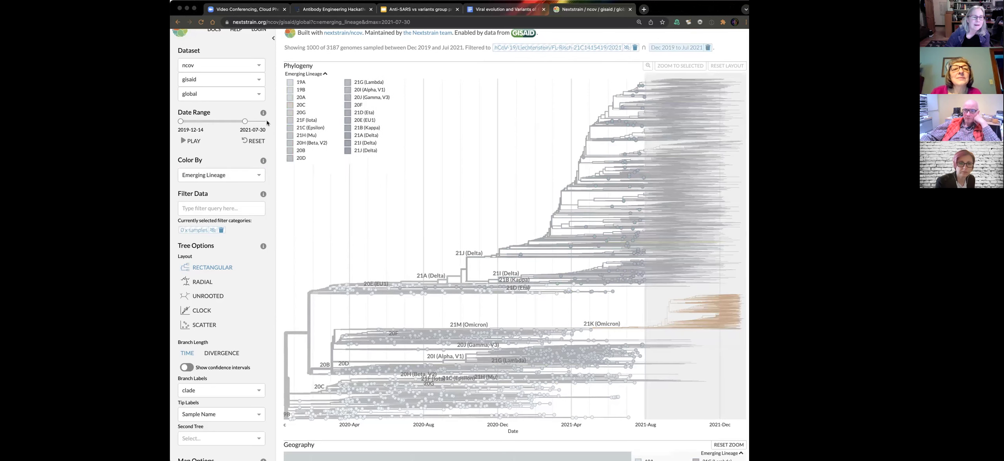
left_click_drag(245, 121, 254, 121)
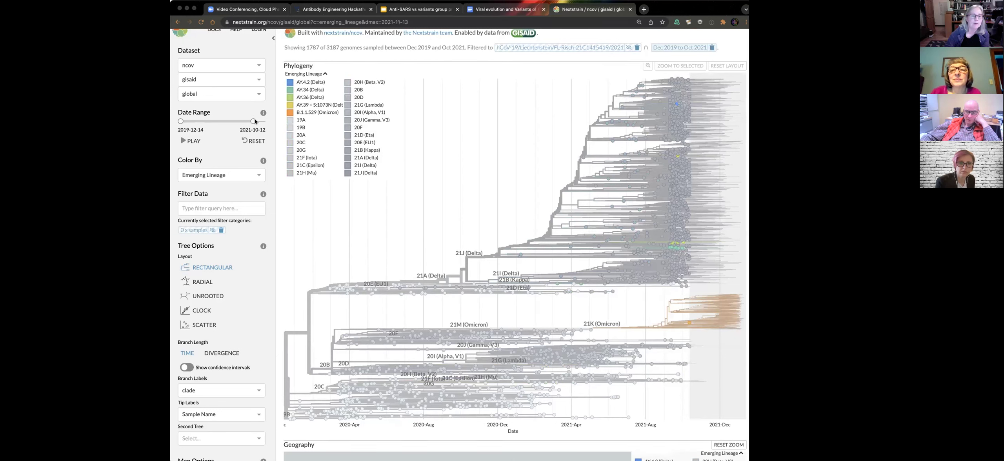
left_click_drag(255, 121, 257, 121)
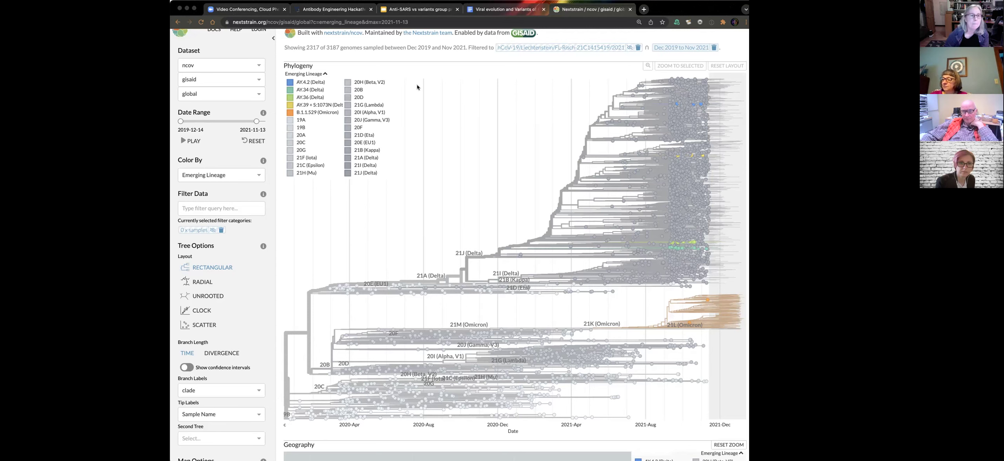
Step: Color the phylogeny by Clade again and restore the date range's end to 2022-01-14
left_click(258, 176)
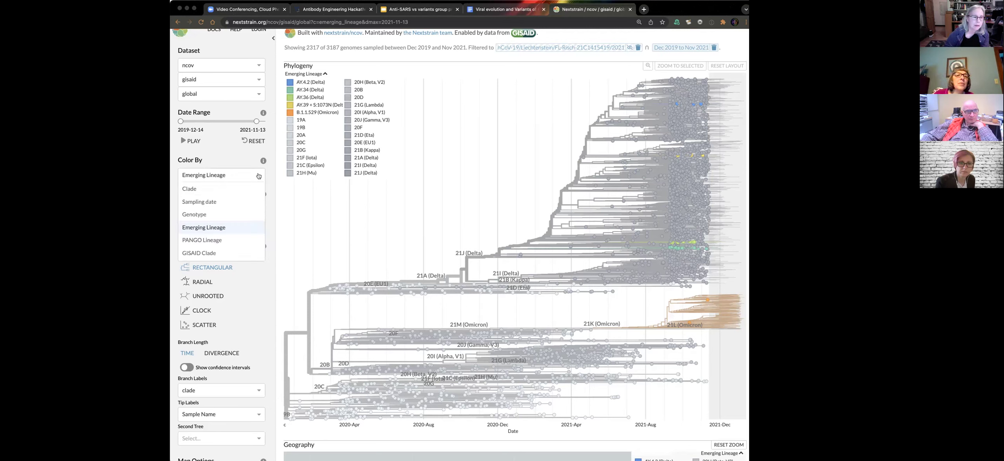
left_click(218, 189)
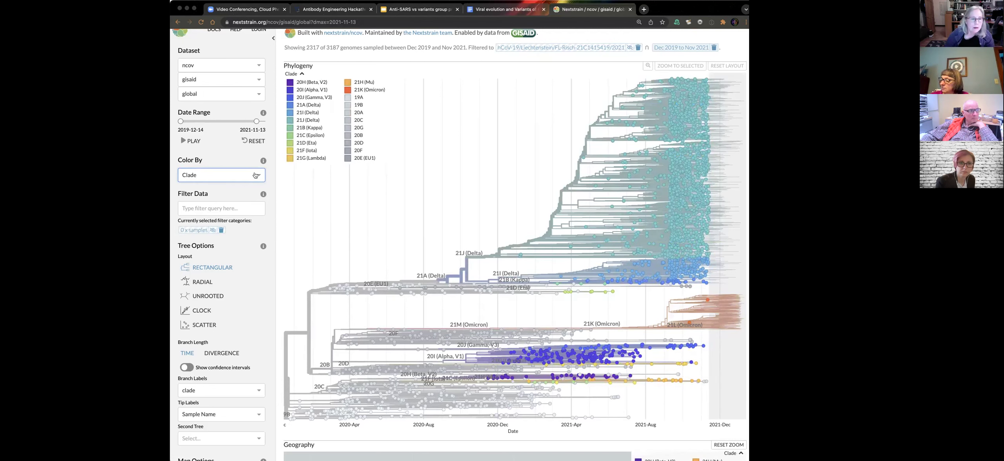
left_click_drag(256, 121, 270, 122)
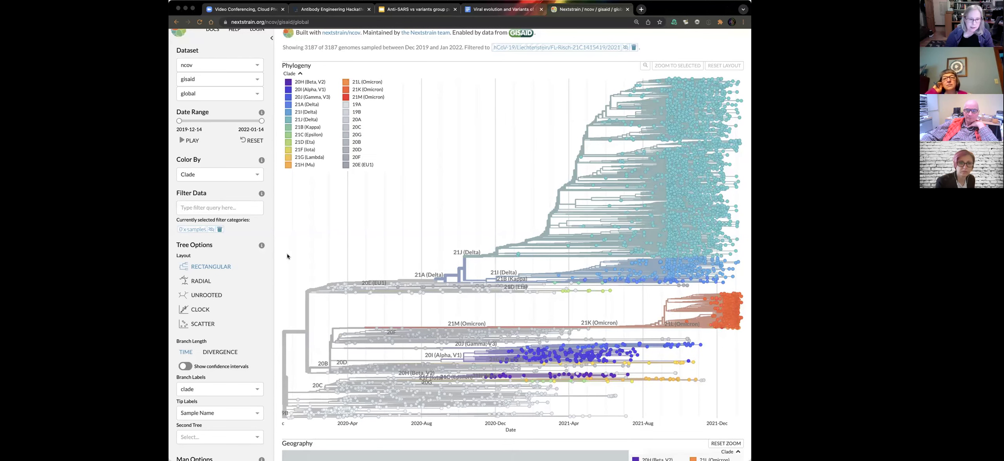
scroll(287, 257, "down", 5)
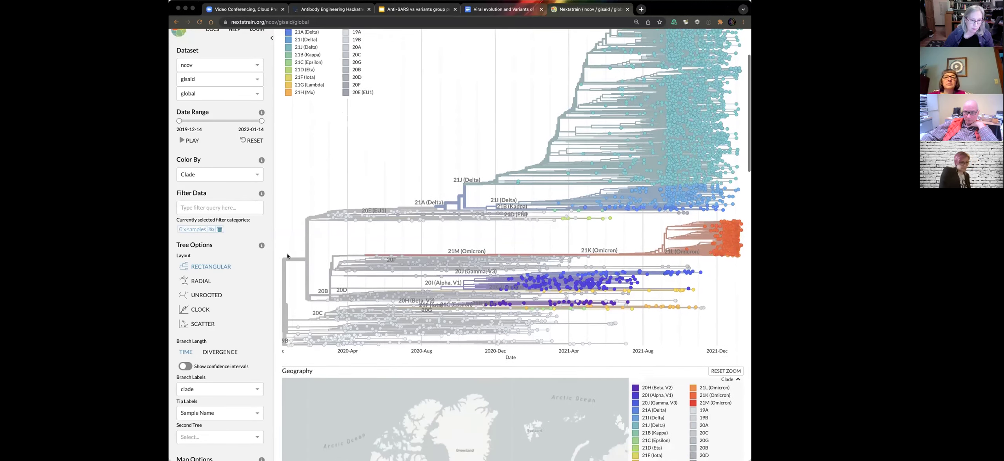
Step: Look over the page's sections from the phylogeny through the geography map and diversity plot to the clade frequencies, and return to the tree
scroll(287, 256, "down", 4)
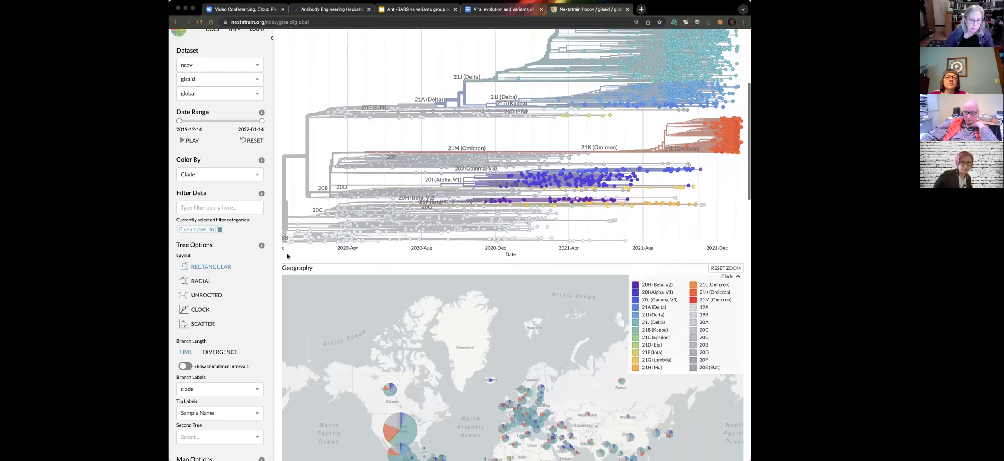
scroll(287, 256, "down", 8)
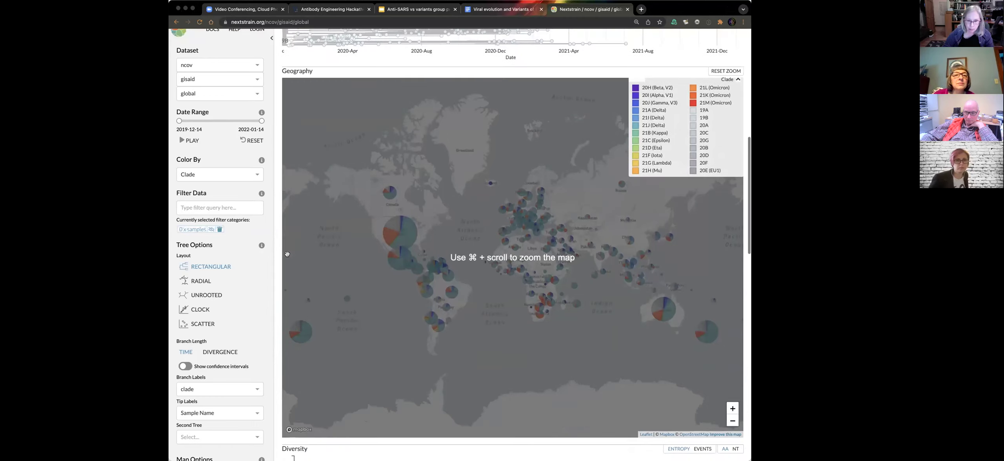
scroll(287, 254, "down", 1)
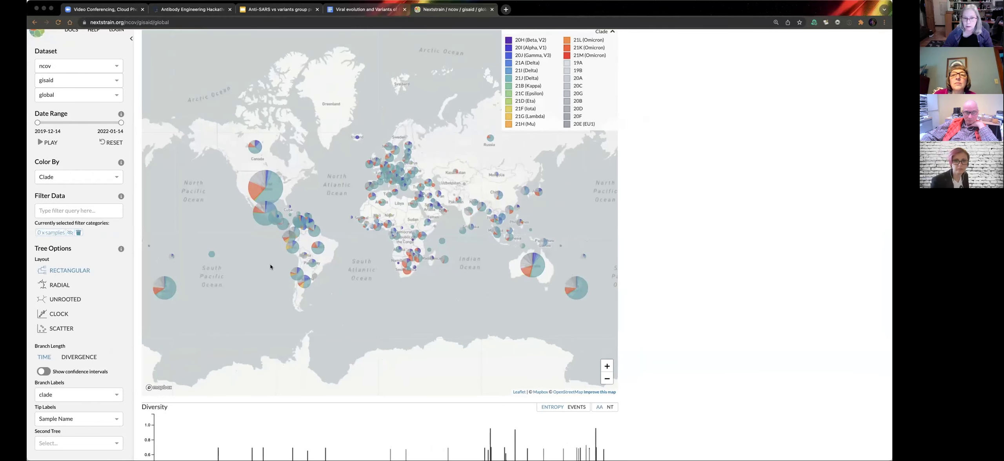
scroll(192, 240, "down", 10)
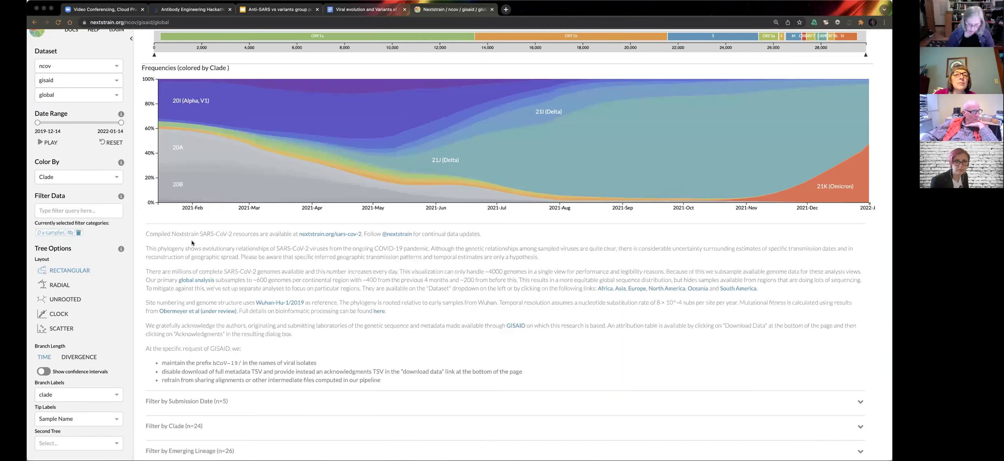
scroll(191, 242, "up", 10)
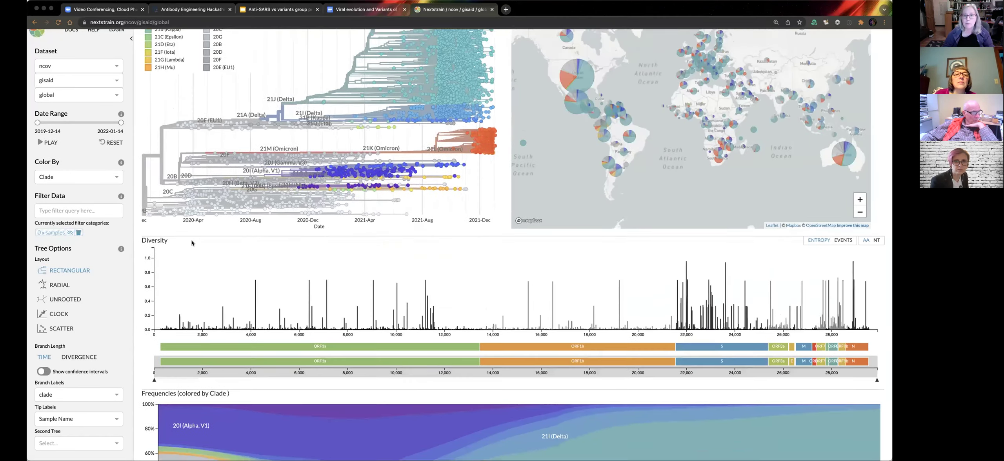
scroll(192, 242, "up", 2)
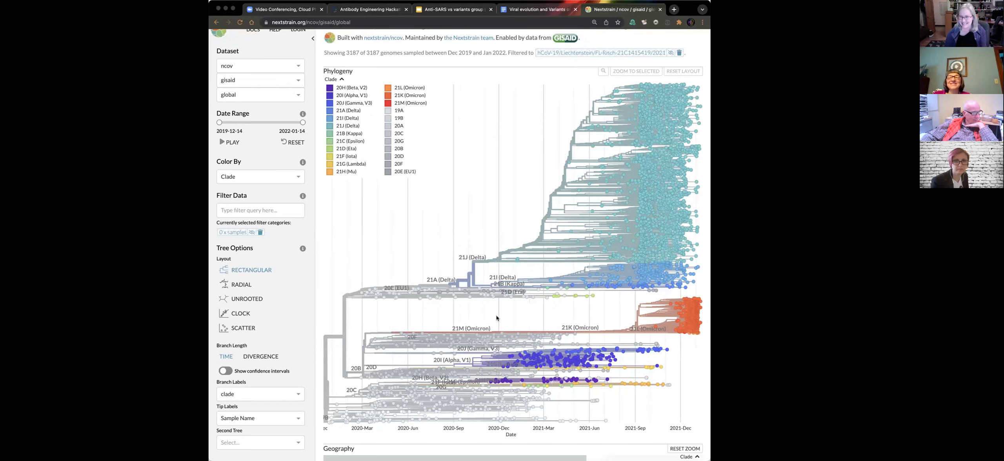
Step: Explore the clade pie charts on the Geography map, zooming in on the Caribbean and South America and back out to the world
scroll(496, 317, "down", 7)
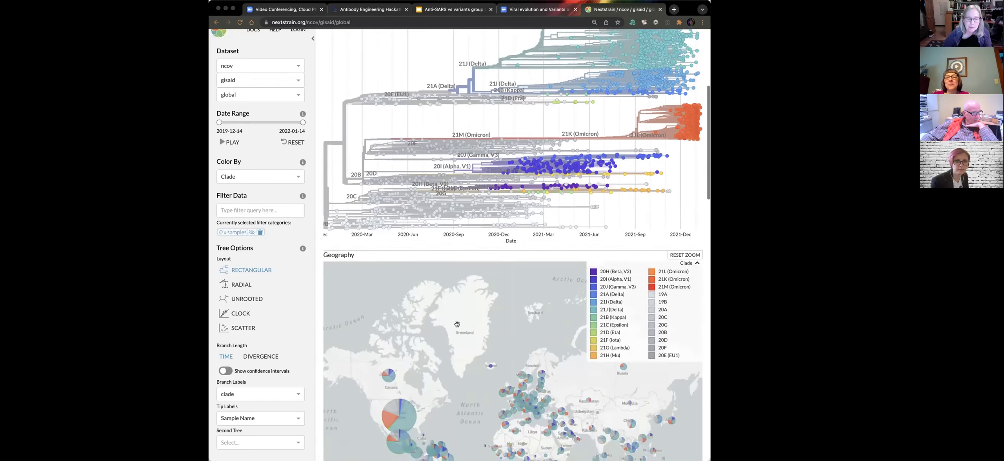
scroll(456, 324, "down", 4)
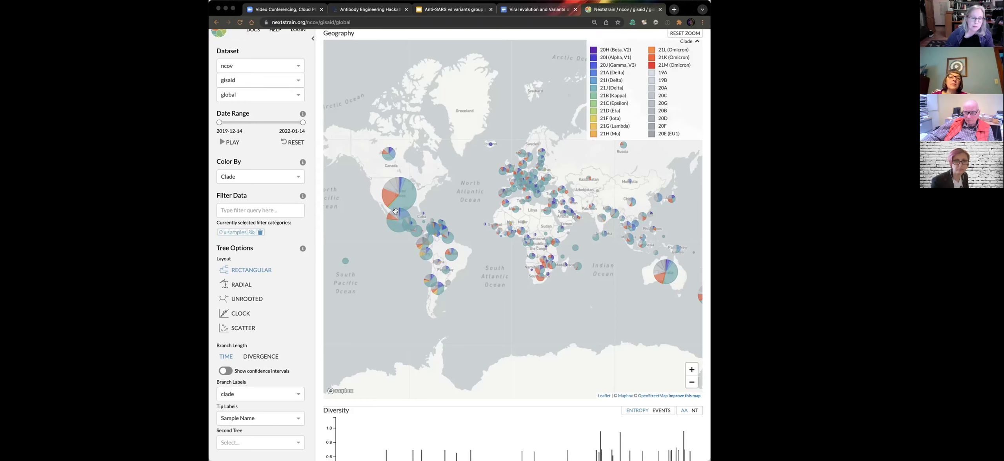
scroll(448, 234, "up", 1)
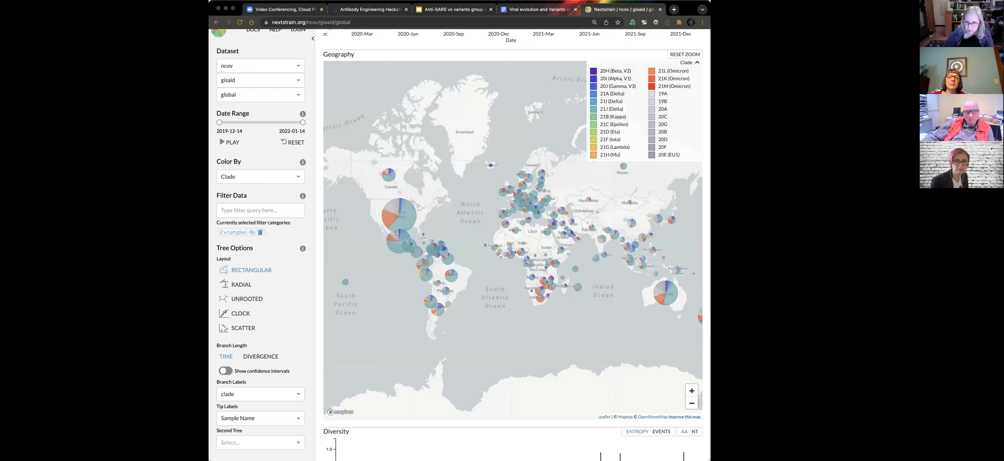
key("super+equal")
left_click(689, 347)
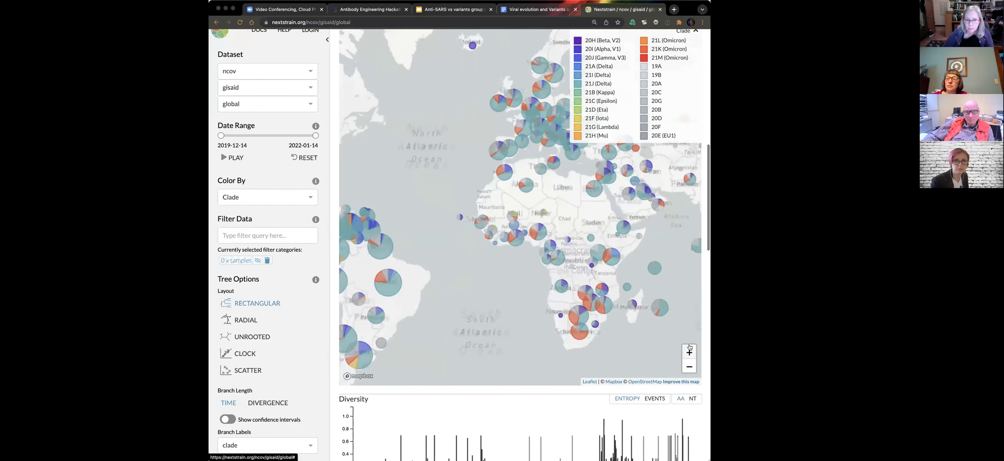
left_click_drag(413, 263, 682, 289)
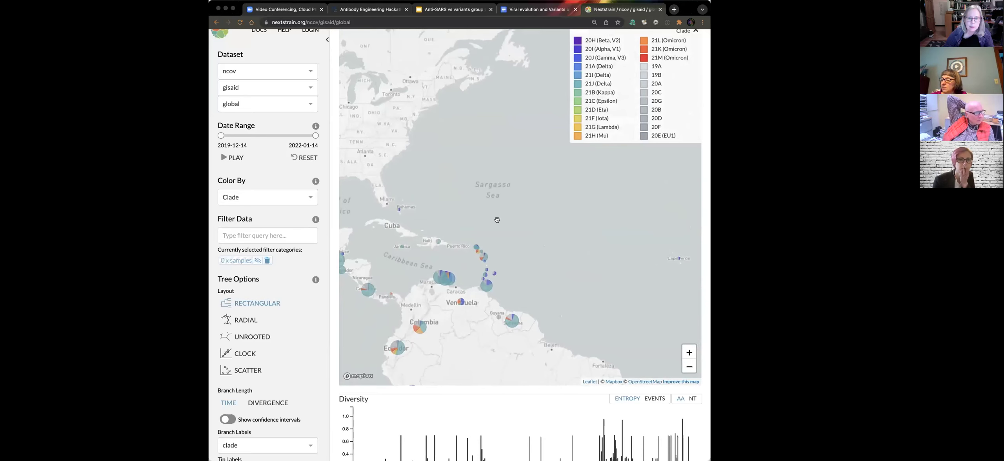
left_click_drag(497, 220, 541, 53)
left_click_drag(442, 251, 422, 219)
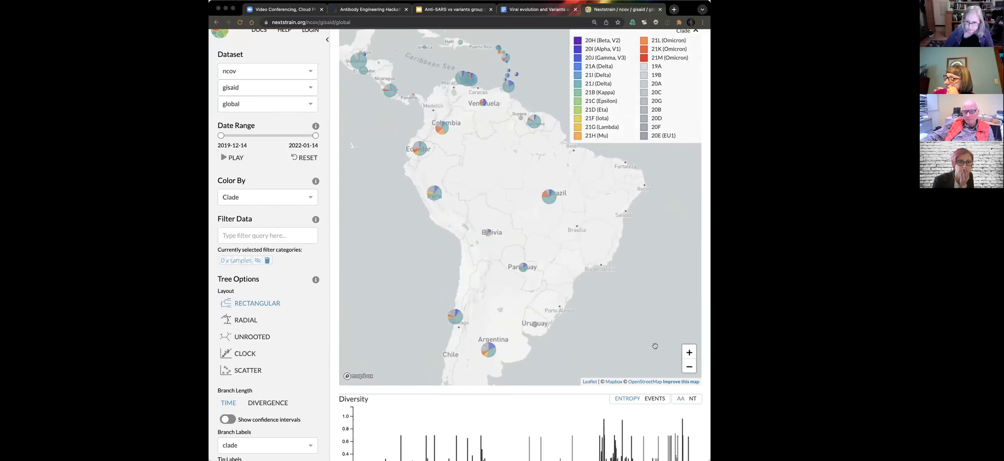
left_click(689, 367)
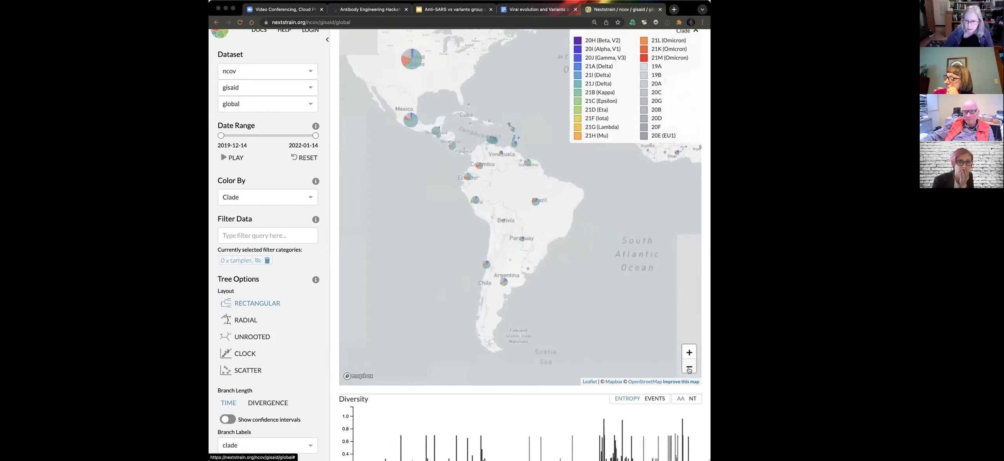
left_click(689, 367)
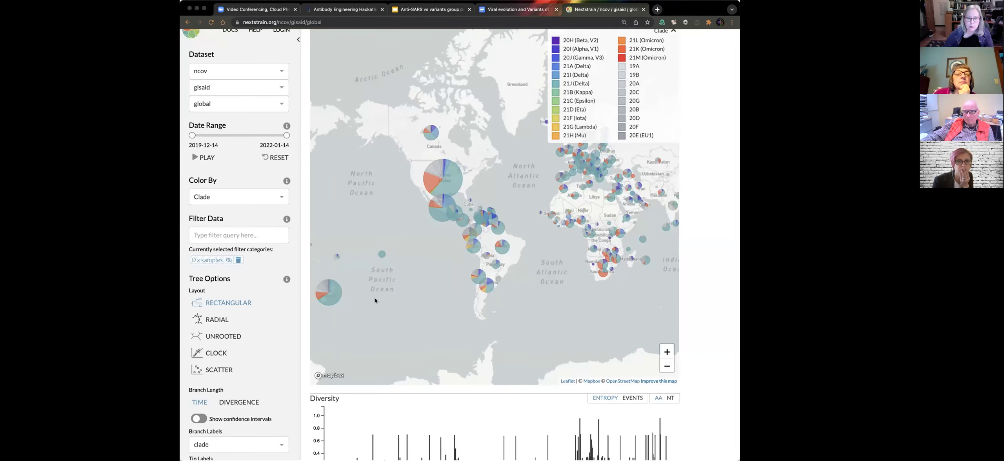
Step: Examine the clade frequencies over time, checking 20B, 20A, 21D (Eta), 21H (Mu) and 21J (Delta) at individual time points
scroll(375, 298, "down", 5)
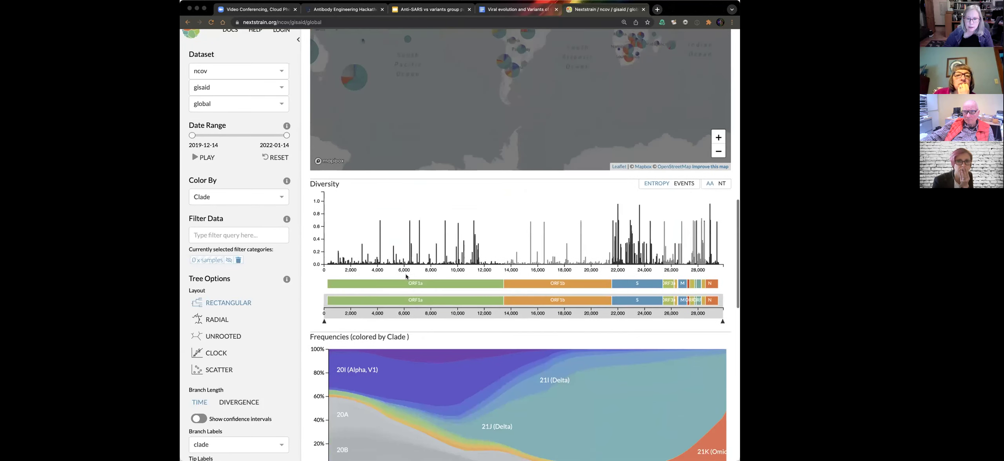
scroll(405, 276, "down", 3)
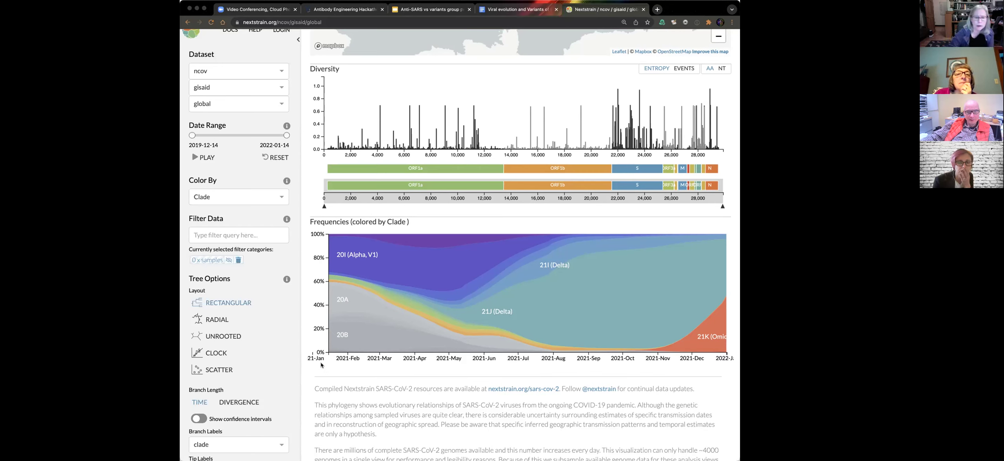
mouse_move(339, 345)
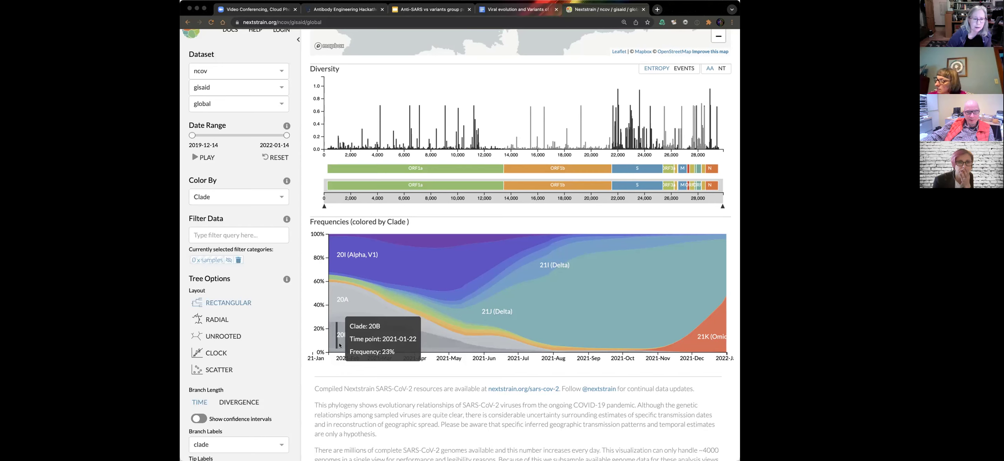
mouse_move(342, 306)
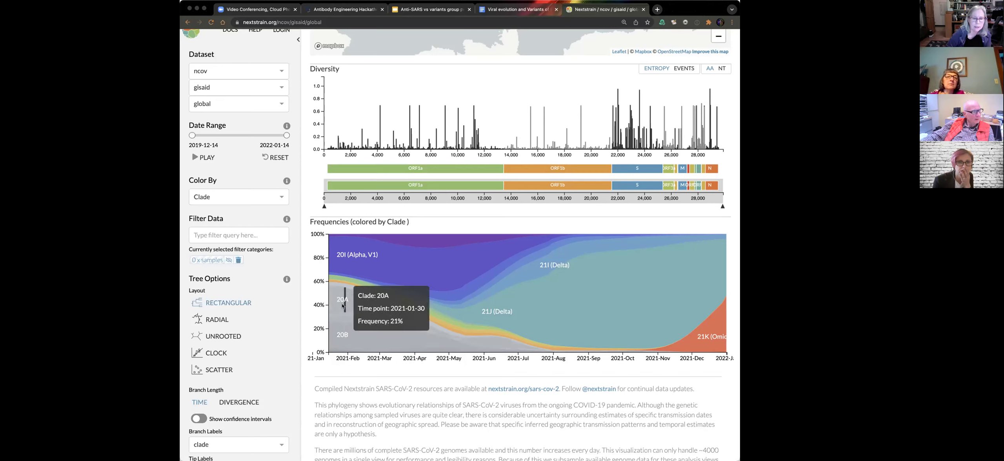
mouse_move(376, 257)
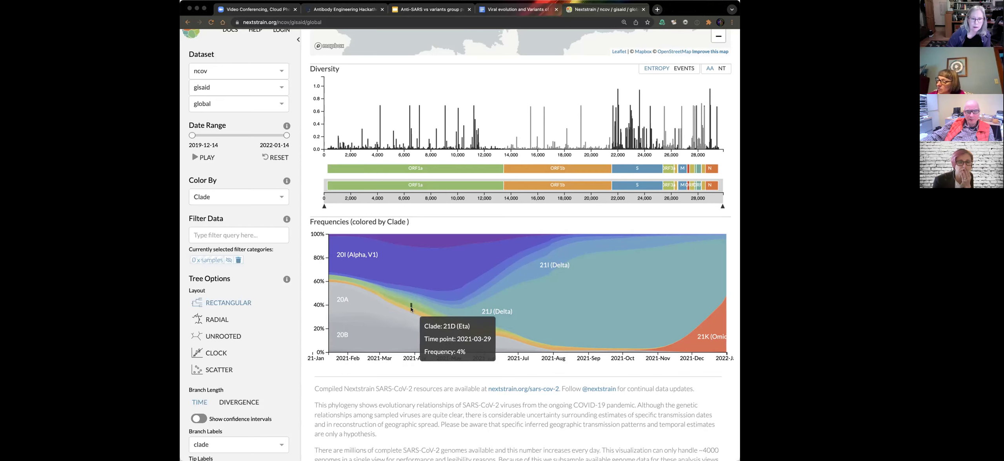
mouse_move(443, 325)
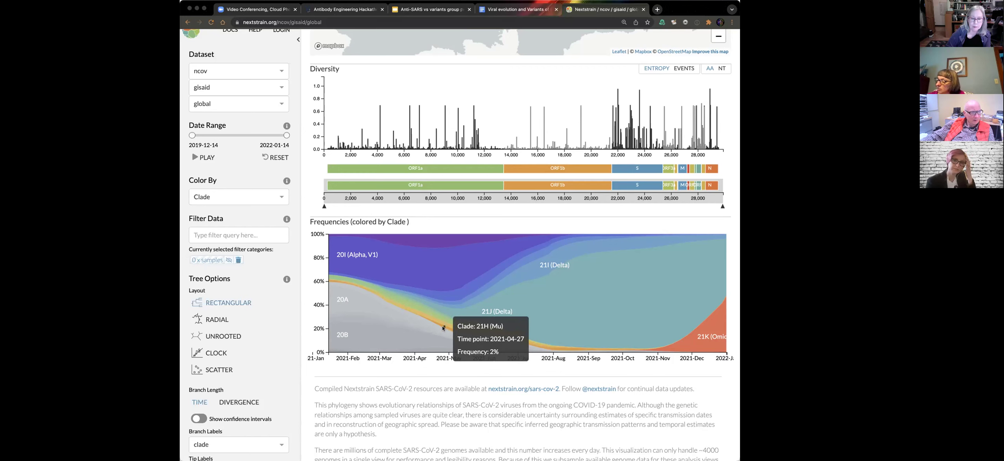
mouse_move(509, 323)
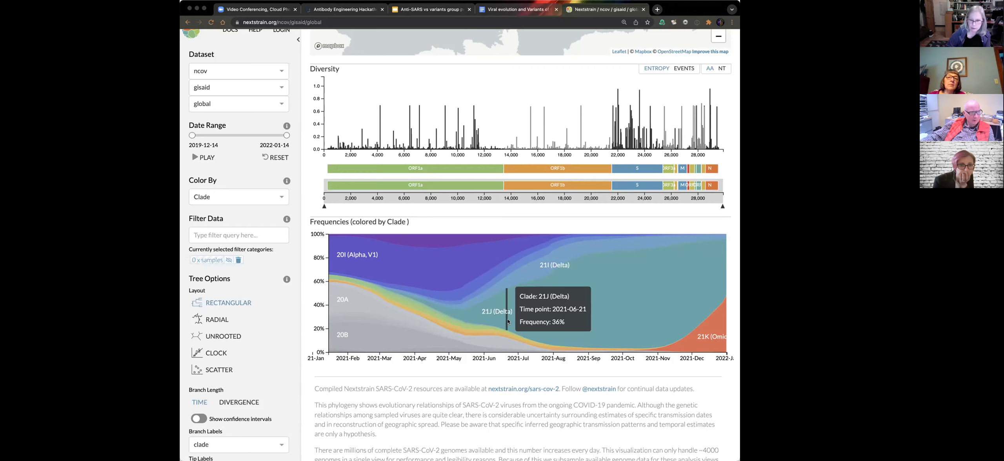
mouse_move(614, 262)
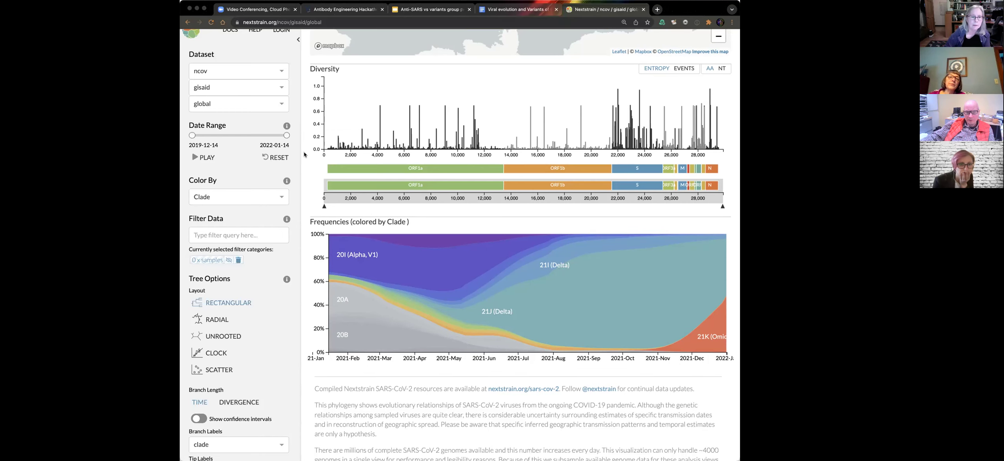
Step: Enlarge the page and narrow the Diversity plot's genome range to 19158–25696, around the S gene
scroll(304, 155, "up", 3)
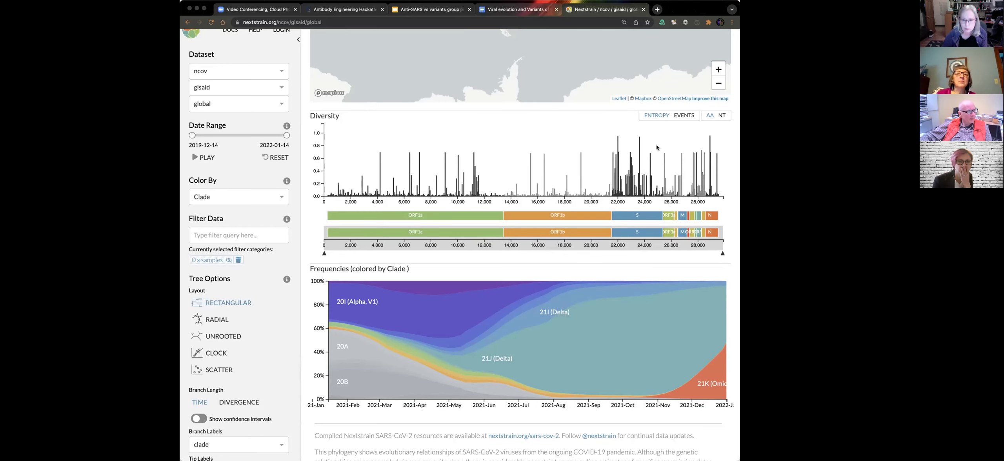
key("super+equal")
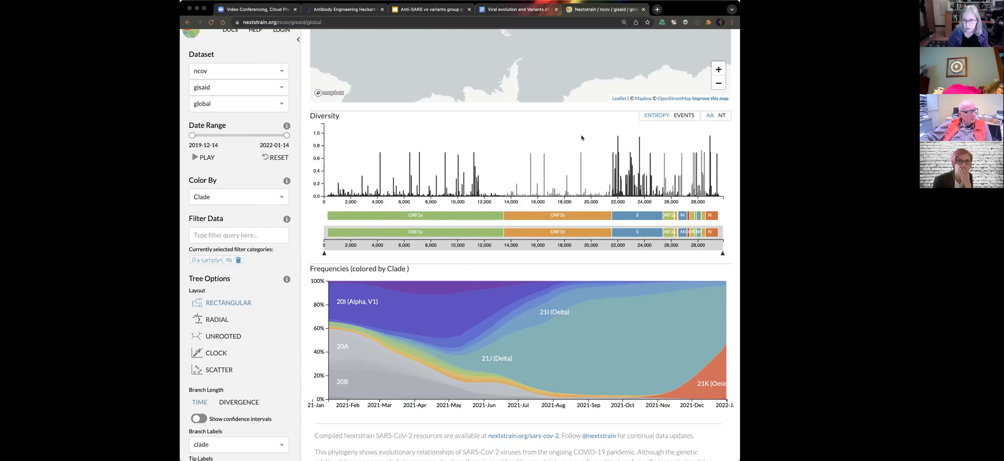
key("super+equal")
scroll(581, 137, "up", 5)
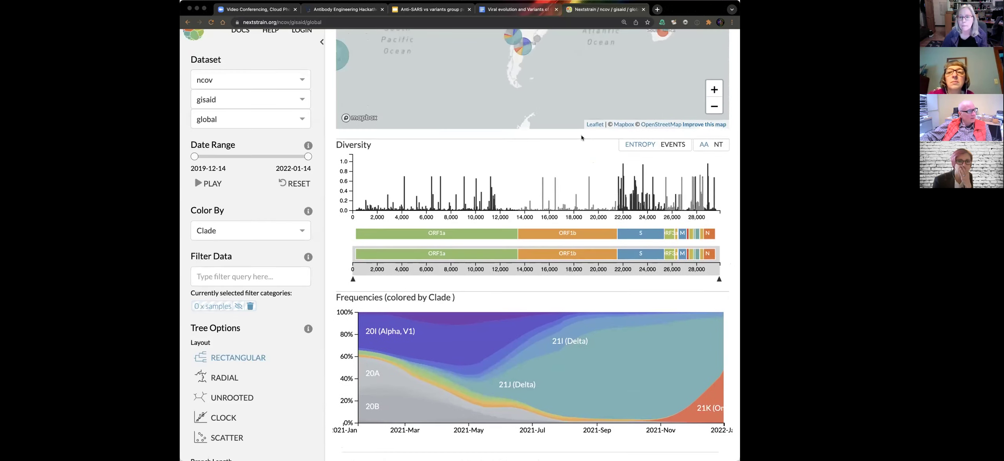
key("super+equal")
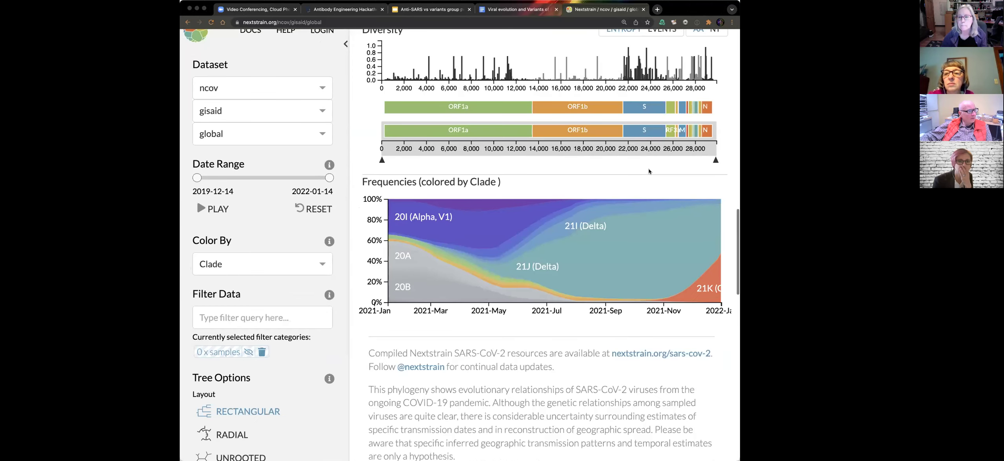
scroll(647, 173, "up", 3)
scroll(646, 171, "up", 2)
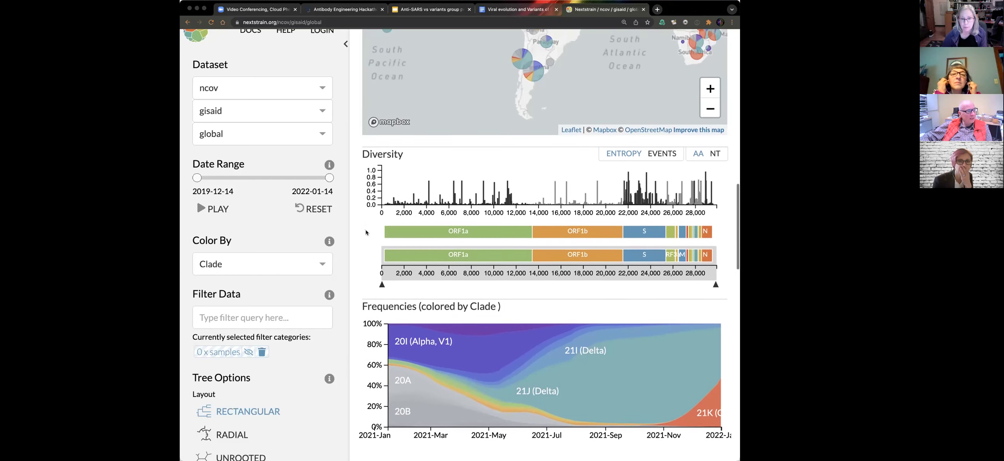
scroll(366, 232, "down", 3)
scroll(366, 233, "down", 1)
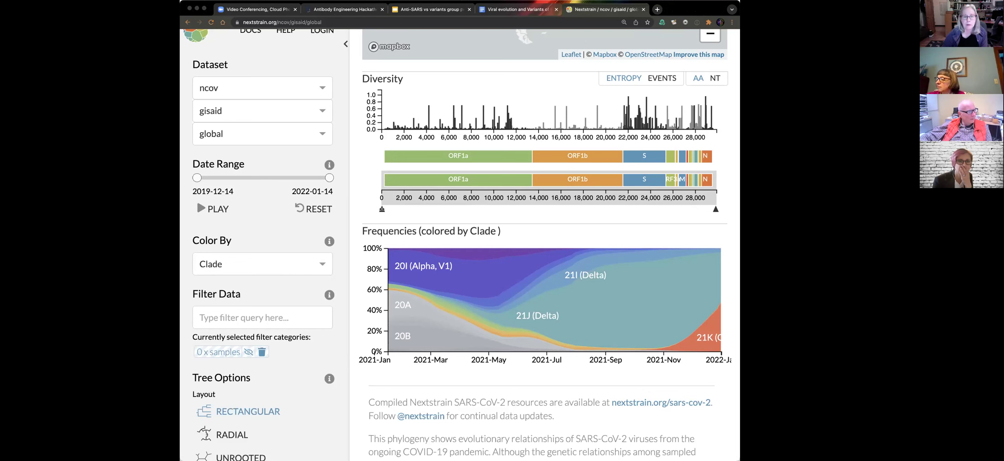
left_click_drag(382, 210, 596, 212)
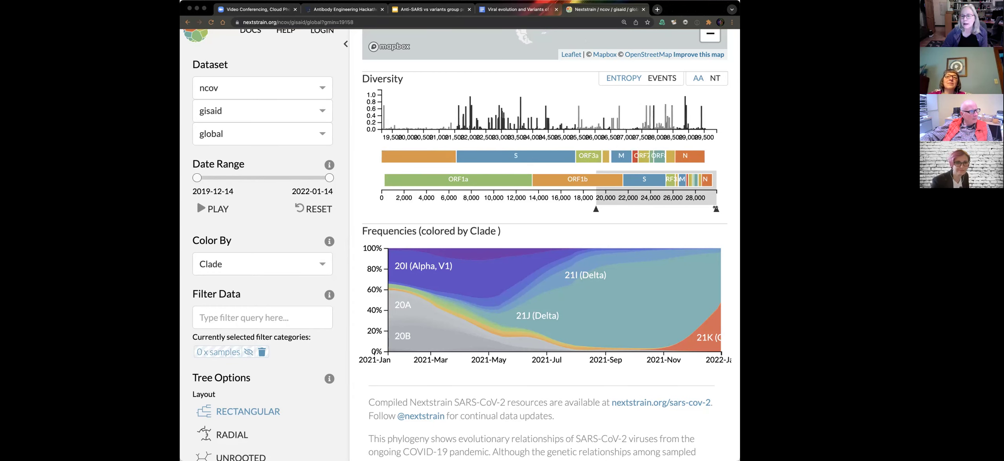
left_click_drag(715, 209, 668, 210)
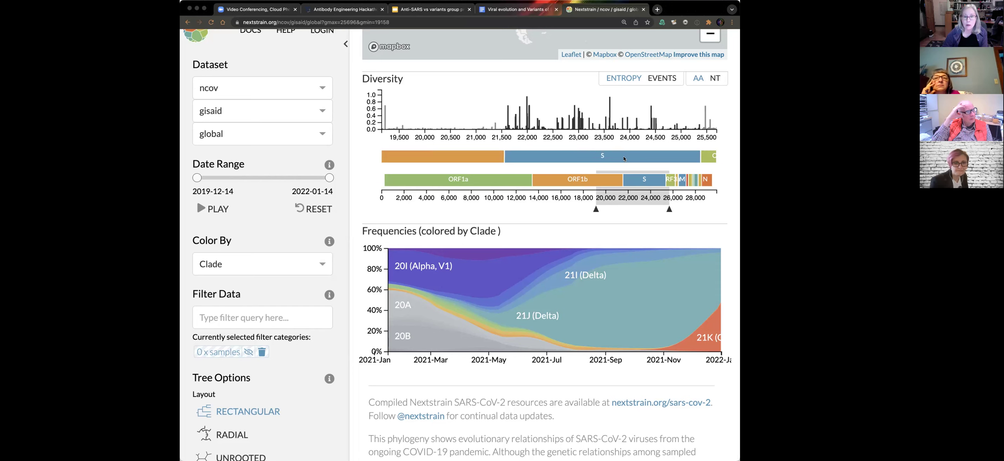
Step: Check the entropy at S codons 681 and 452, and color the tree and map by genotype at S position 452
scroll(511, 119, "up", 2)
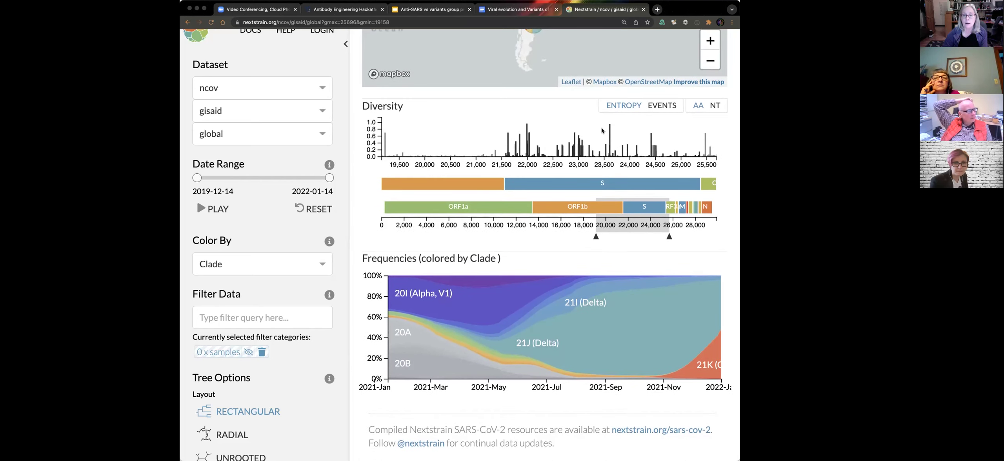
mouse_move(609, 132)
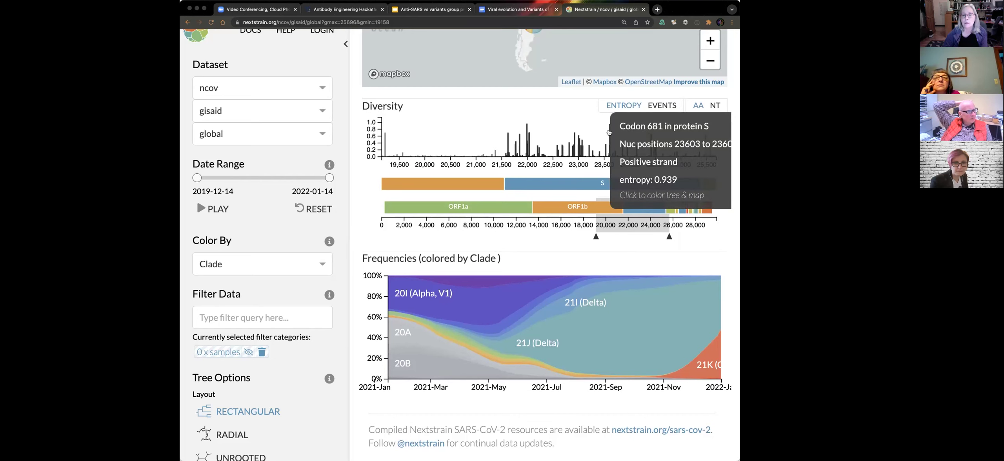
mouse_move(573, 137)
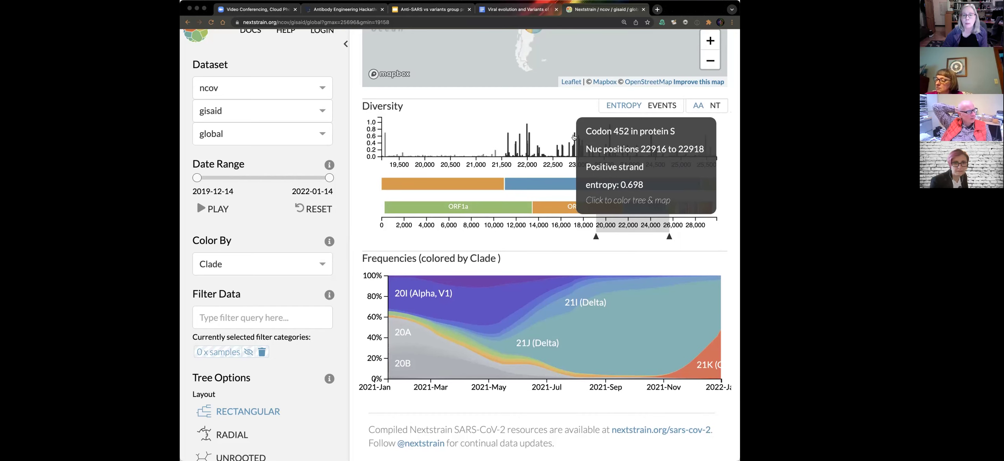
left_click(573, 137)
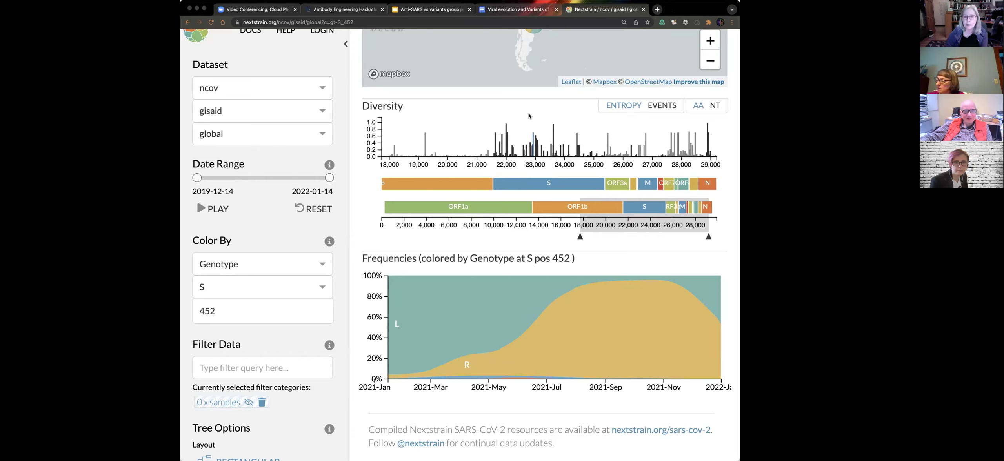
mouse_move(533, 136)
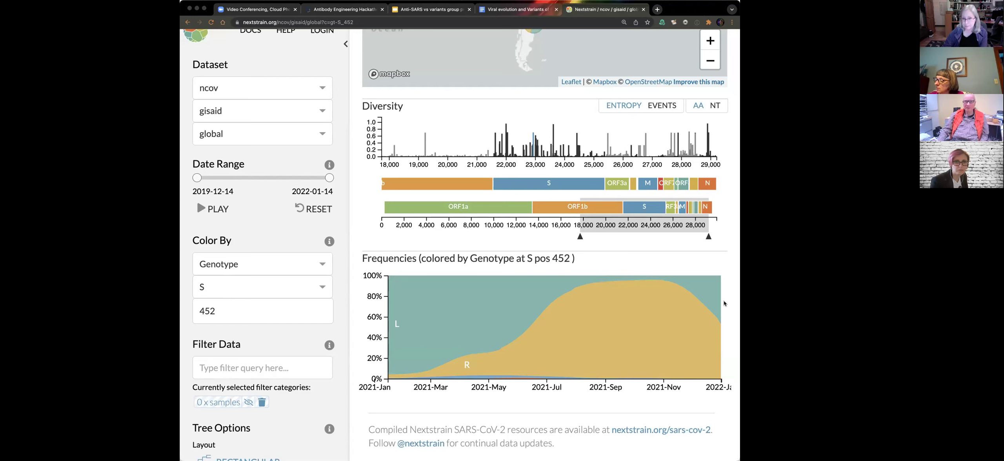
Step: Compare the S position 452 genotypes across the phylogeny, the Geography map and the frequencies over time
scroll(720, 252, "up", 5)
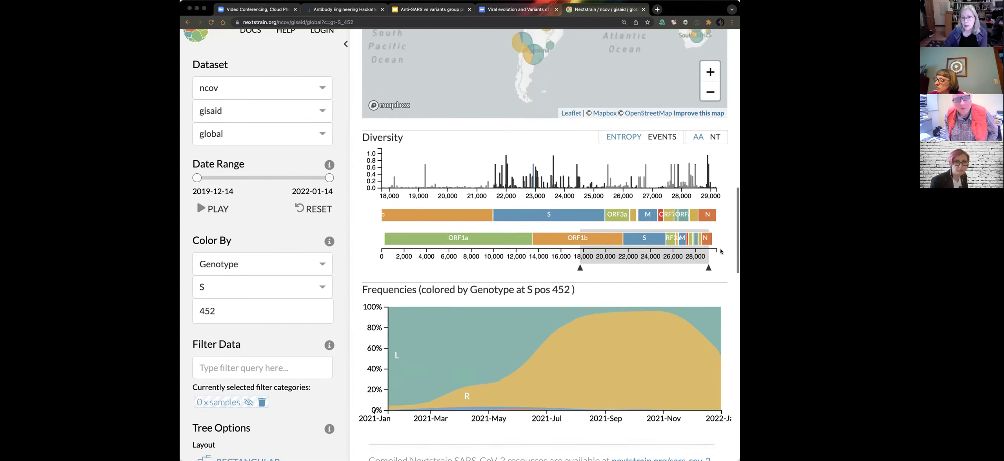
scroll(720, 250, "up", 4)
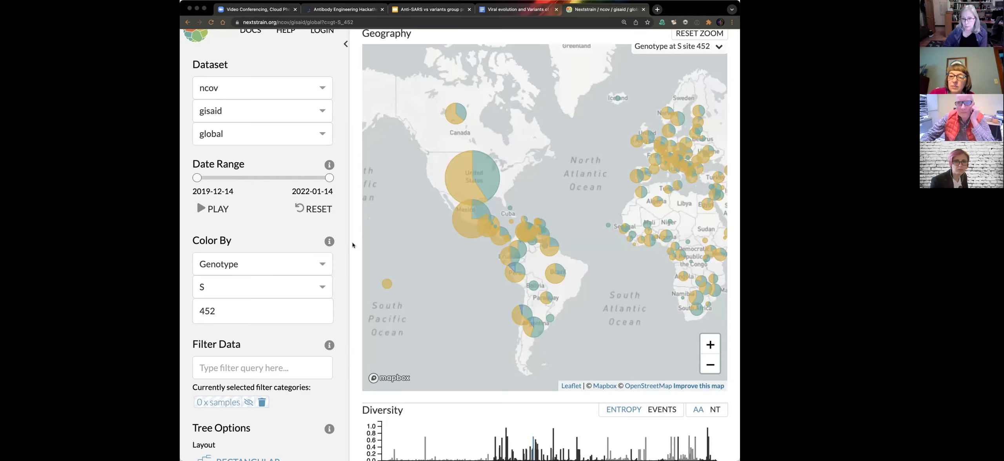
scroll(352, 246, "up", 5)
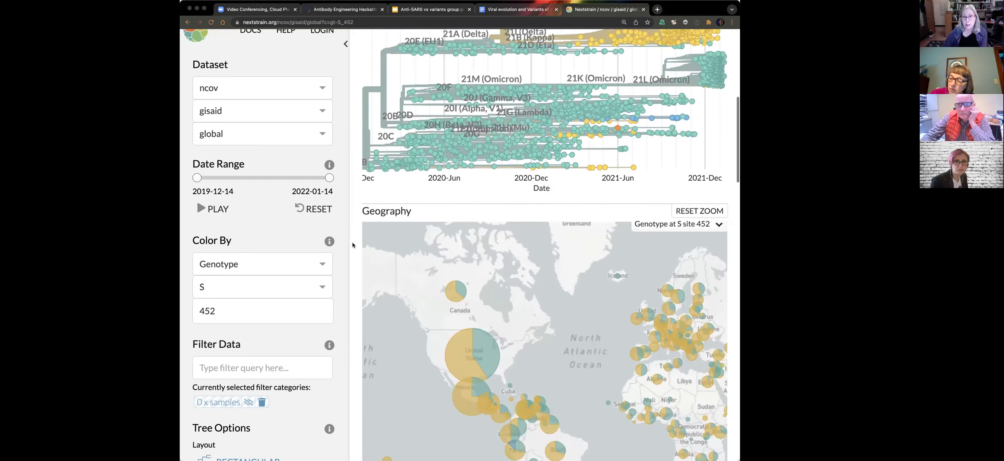
scroll(352, 245, "up", 5)
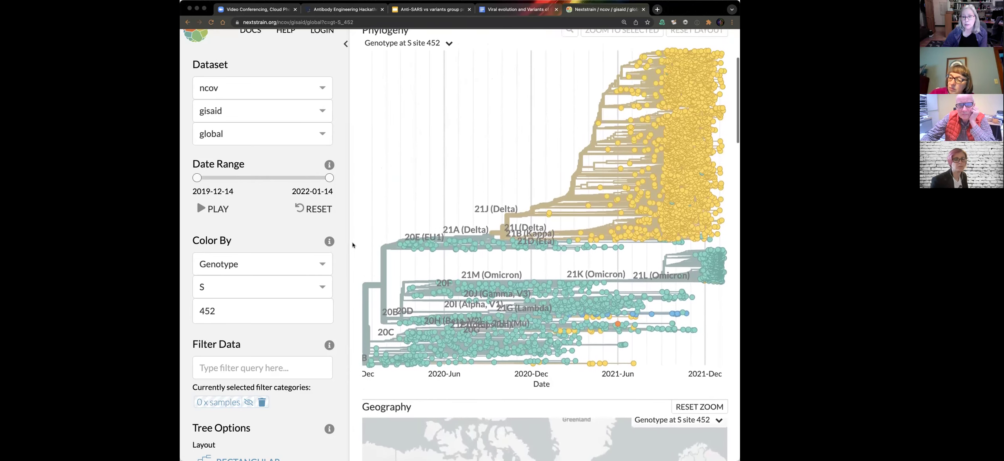
scroll(353, 246, "up", 1)
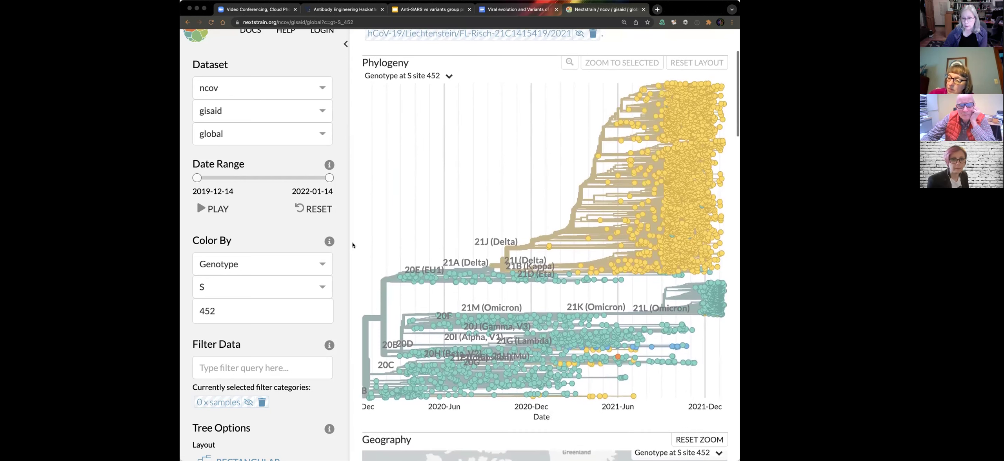
scroll(352, 245, "down", 3)
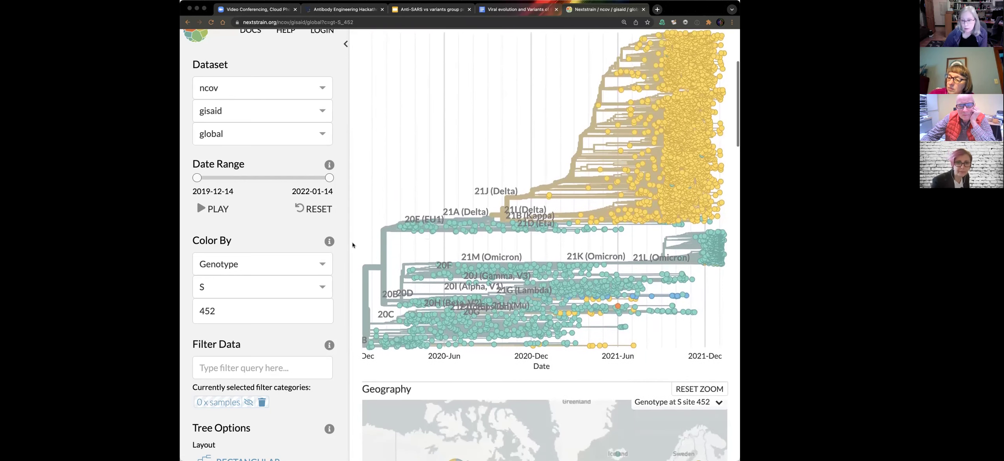
scroll(352, 245, "up", 1)
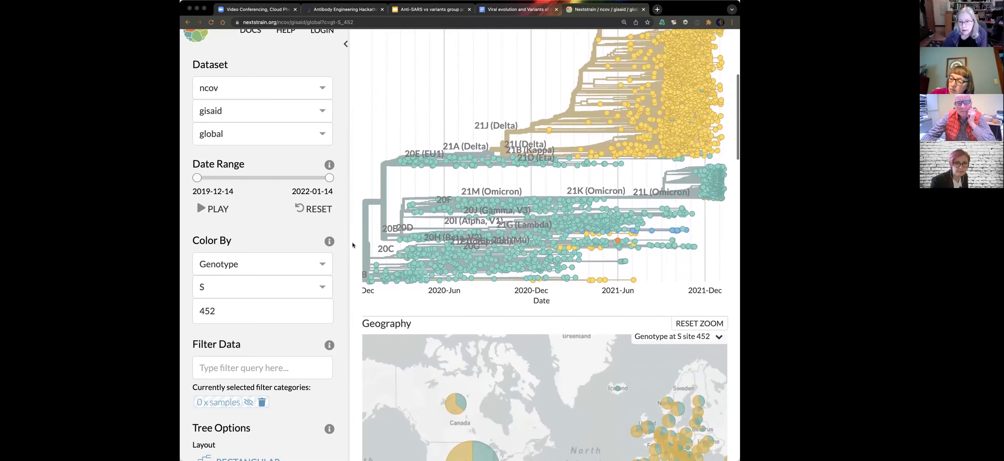
scroll(352, 245, "up", 5)
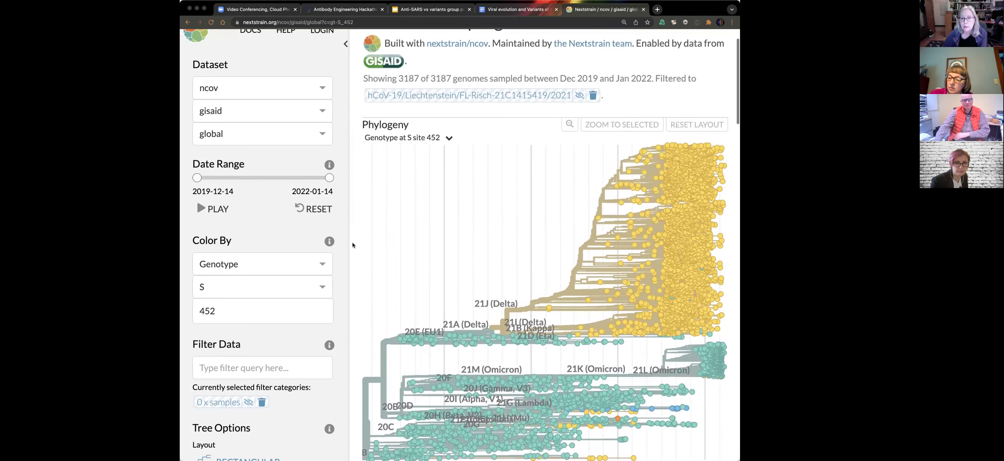
scroll(352, 246, "down", 7)
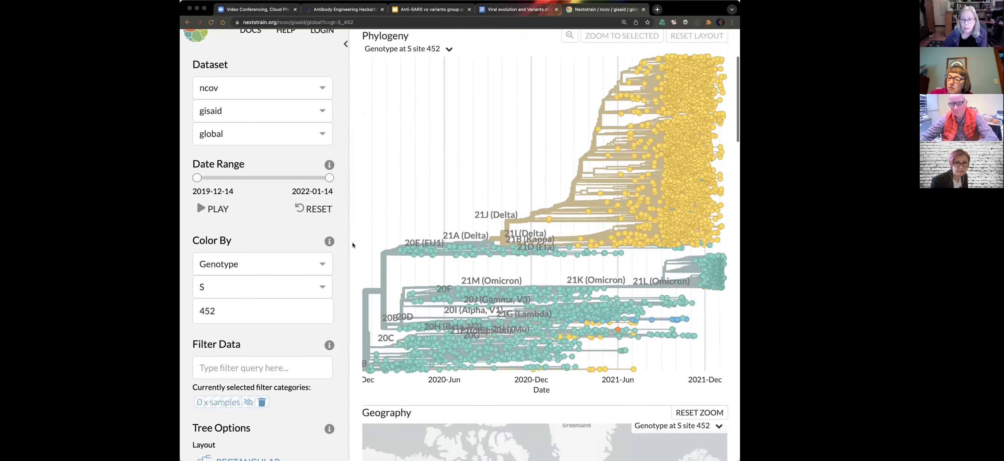
scroll(352, 245, "down", 10)
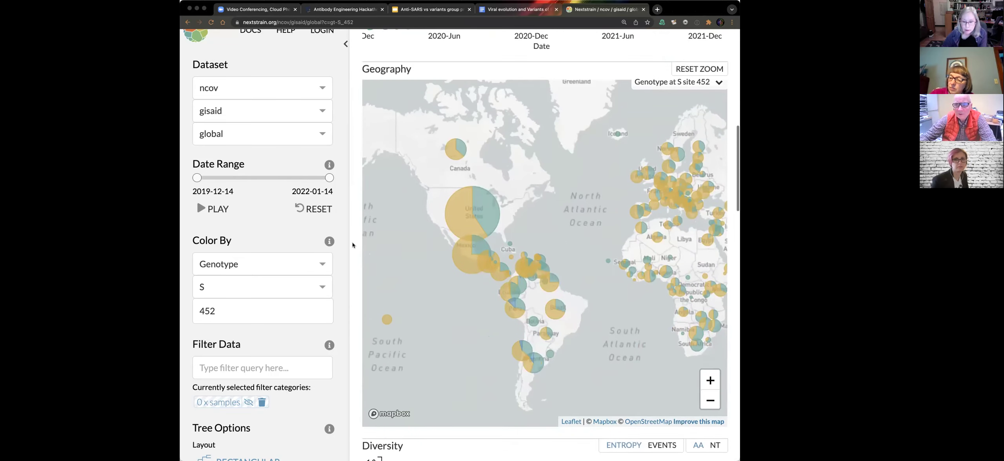
scroll(352, 246, "down", 3)
mouse_move(496, 334)
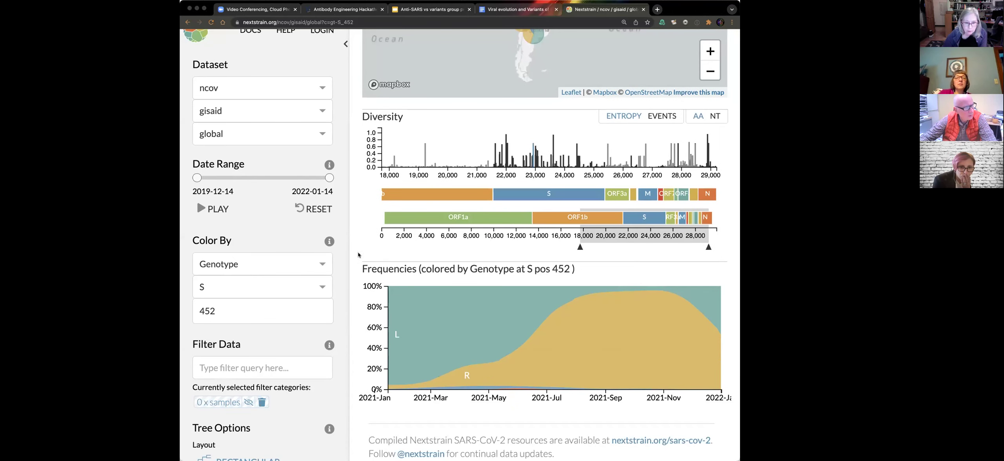
Step: Inspect the Delta and Omicron branches of the phylogeny colored by genotype at S position 452
scroll(359, 229, "up", 5)
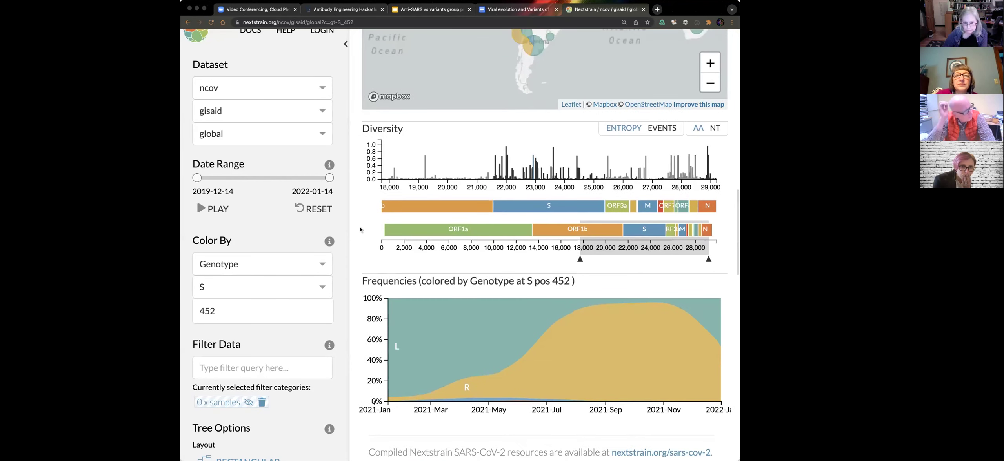
scroll(360, 228, "up", 13)
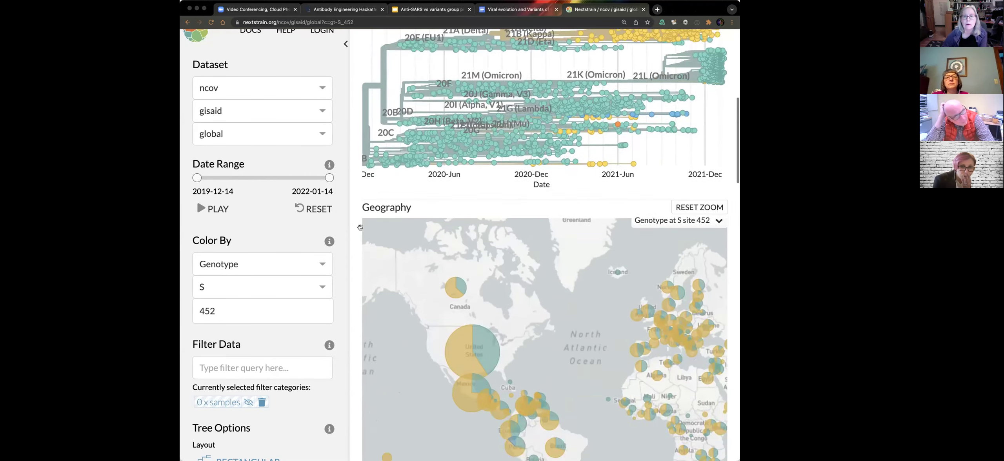
scroll(360, 229, "up", 3)
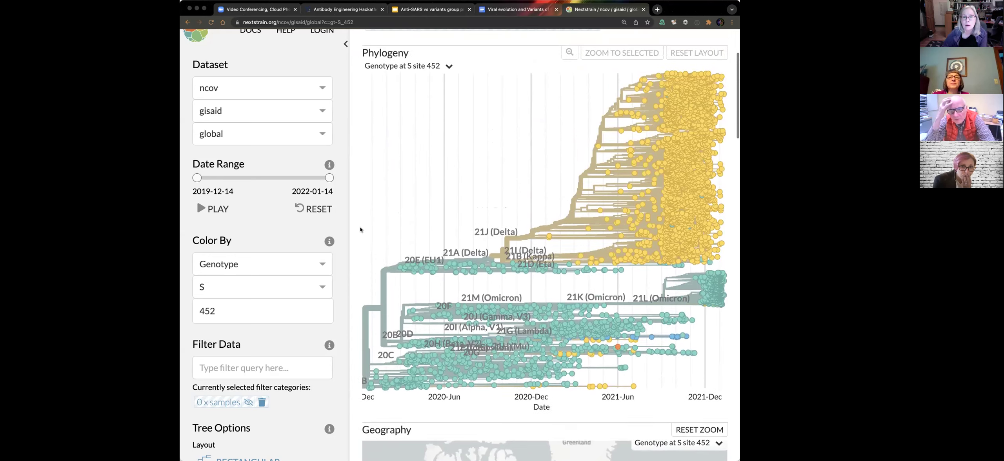
mouse_move(617, 167)
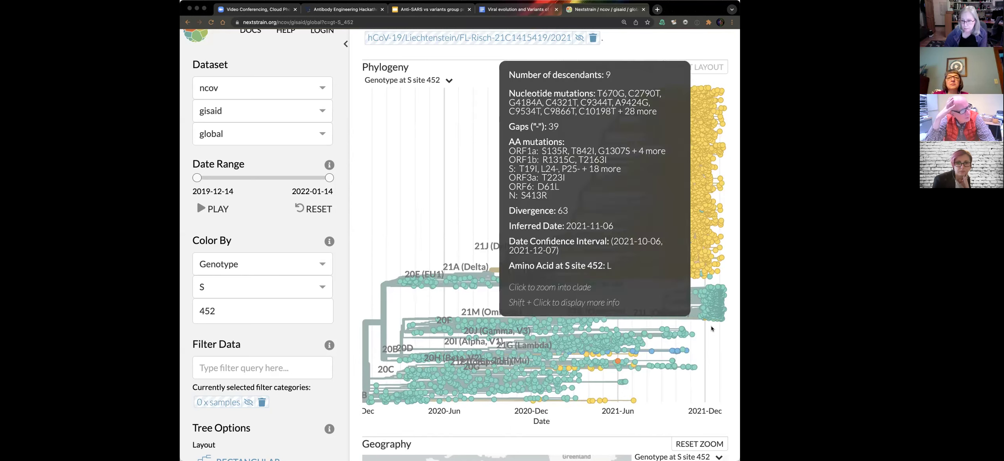
mouse_move(721, 325)
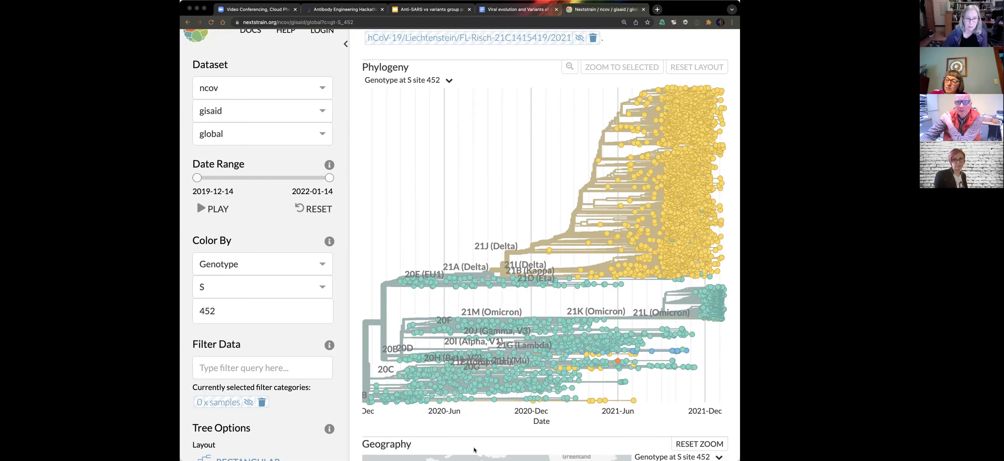
Step: Find codon 478 of protein S in the Diversity plot and color the tree and map by its genotype
scroll(435, 438, "down", 10)
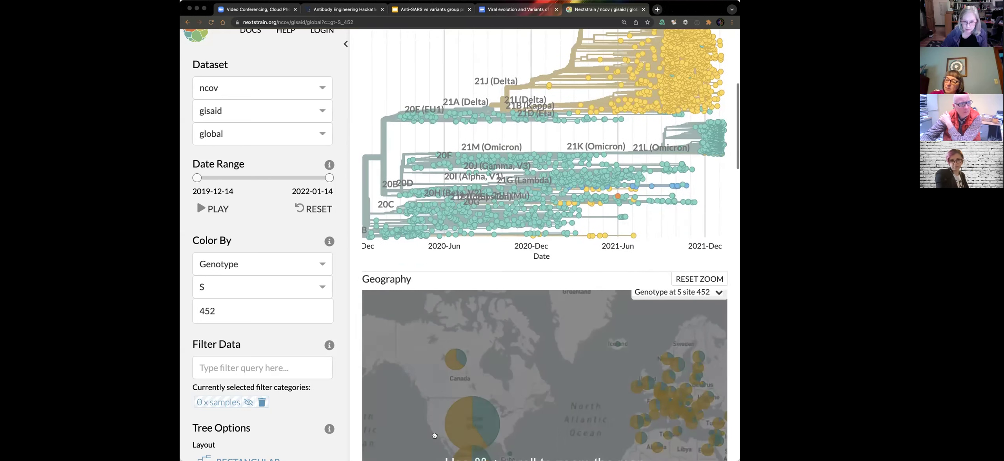
scroll(435, 436, "down", 9)
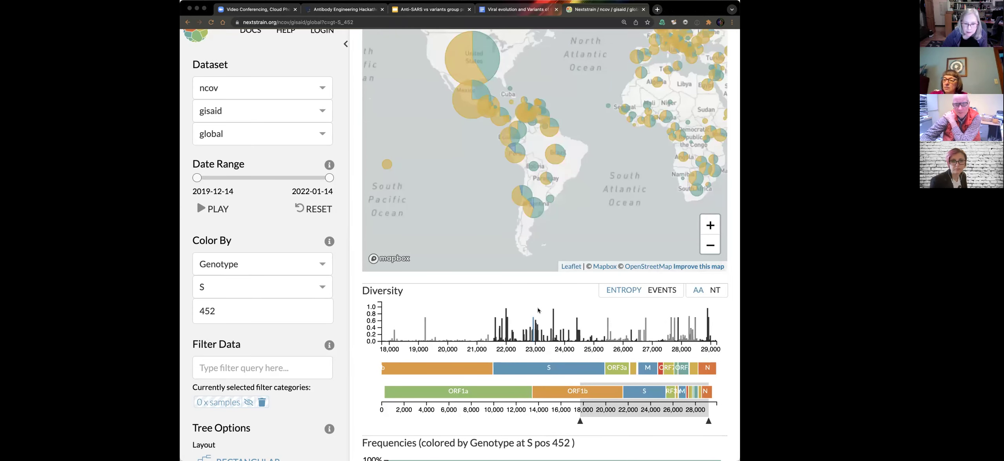
mouse_move(535, 323)
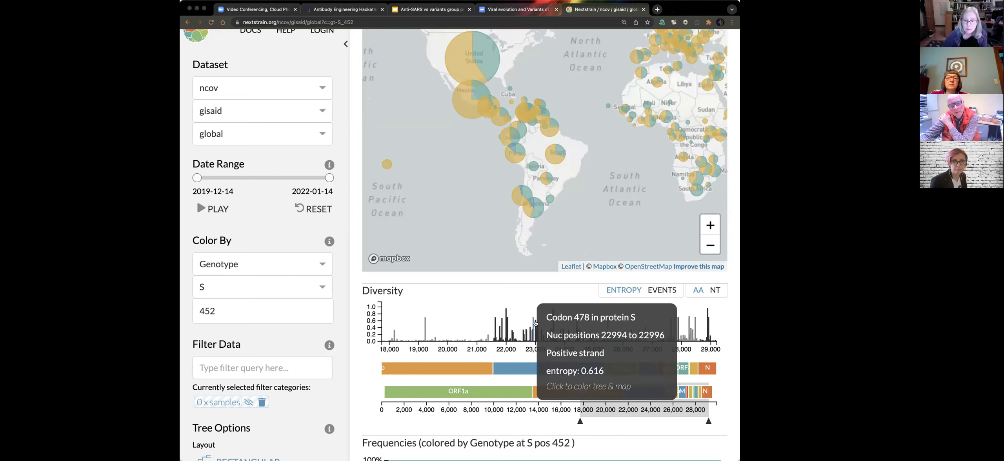
left_click(535, 323)
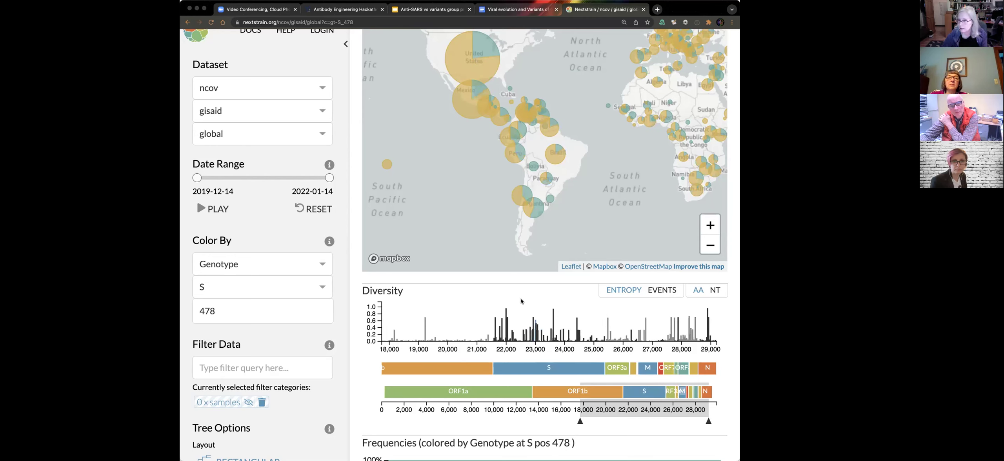
mouse_move(534, 322)
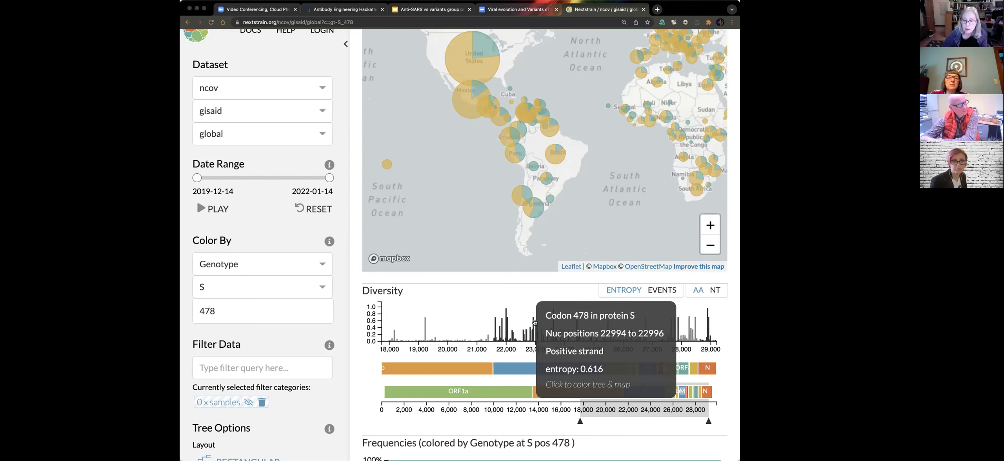
Step: Examine the frequencies of the S position 478 genotypes over time, checking K in late 2021
scroll(466, 307, "down", 2)
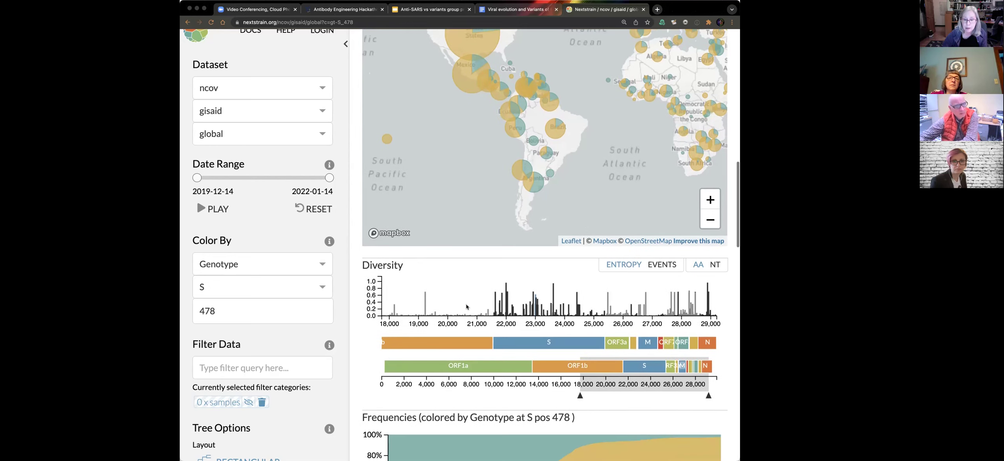
scroll(367, 363, "down", 4)
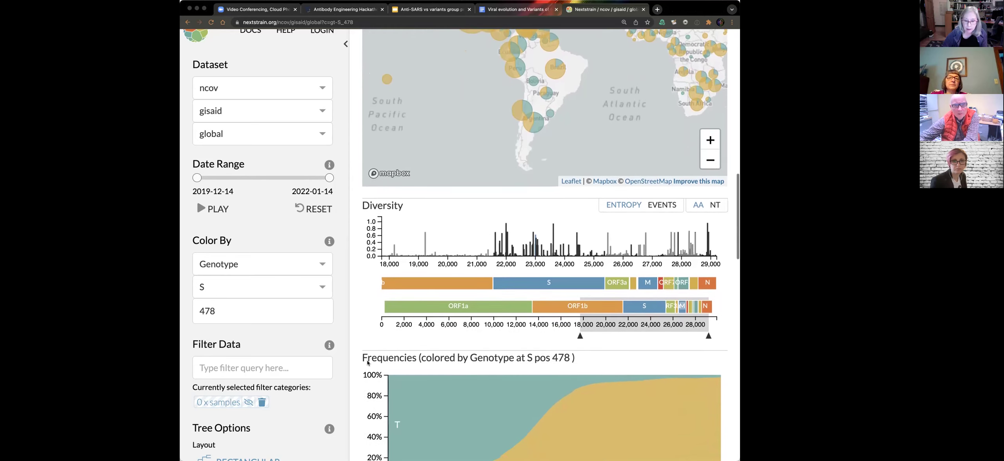
mouse_move(423, 363)
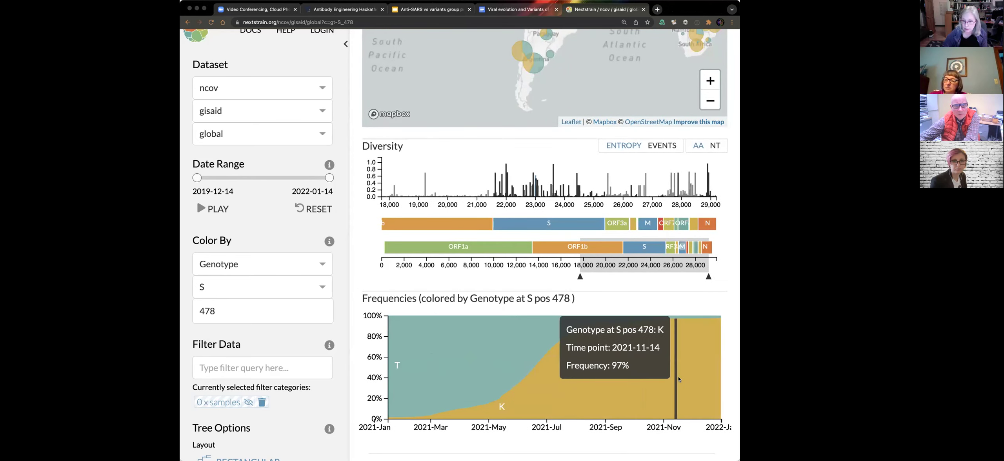
mouse_move(719, 366)
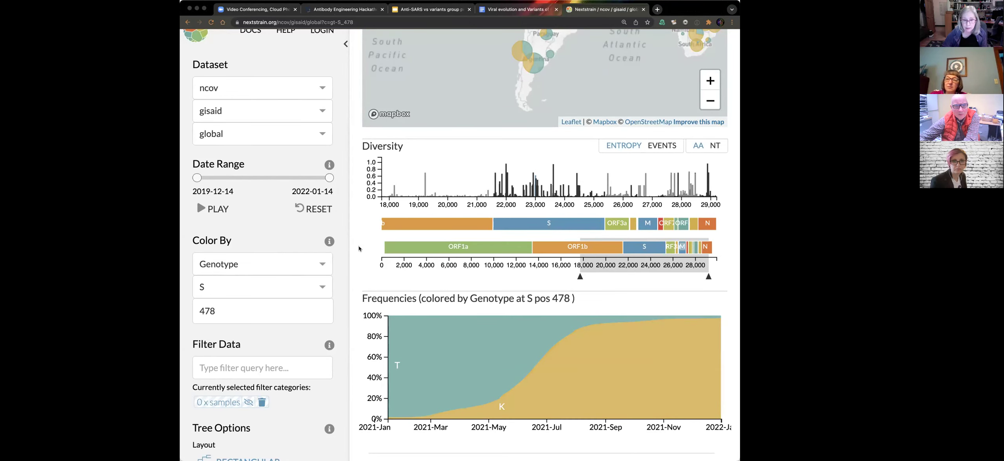
Step: Examine the S position 478 genotypes in the phylogeny, checking the details of individual tips within the Delta clade
scroll(358, 248, "up", 10)
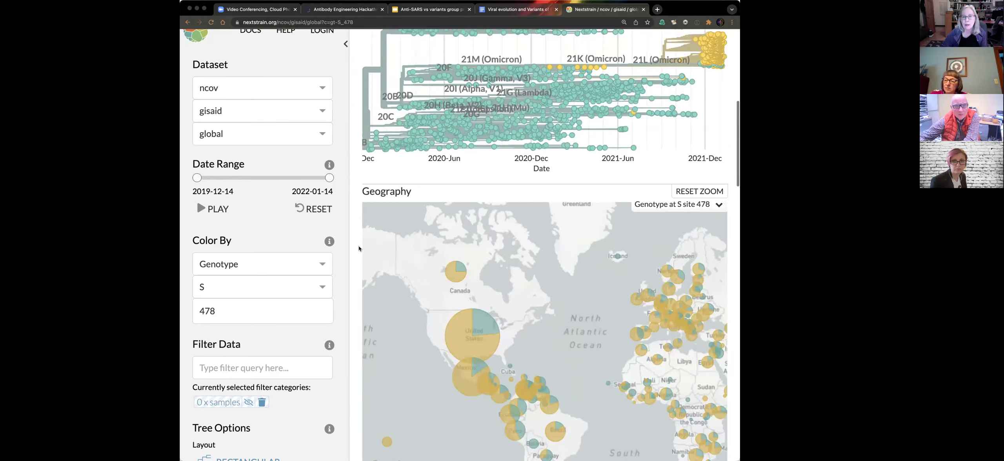
scroll(359, 248, "up", 5)
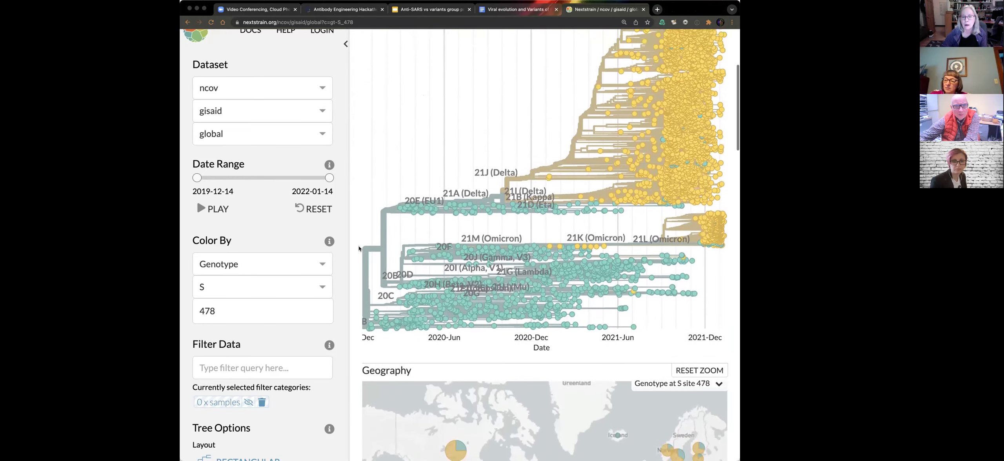
scroll(358, 248, "down", 11)
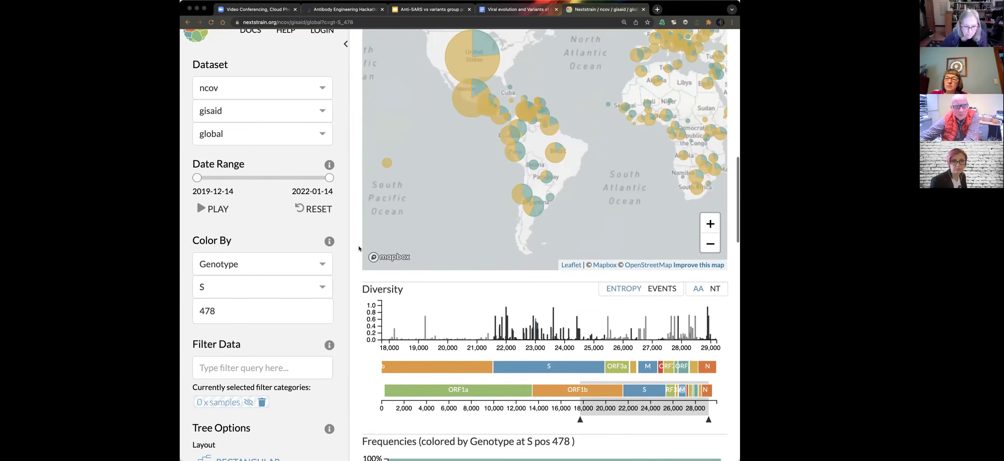
scroll(358, 248, "down", 4)
scroll(358, 248, "up", 3)
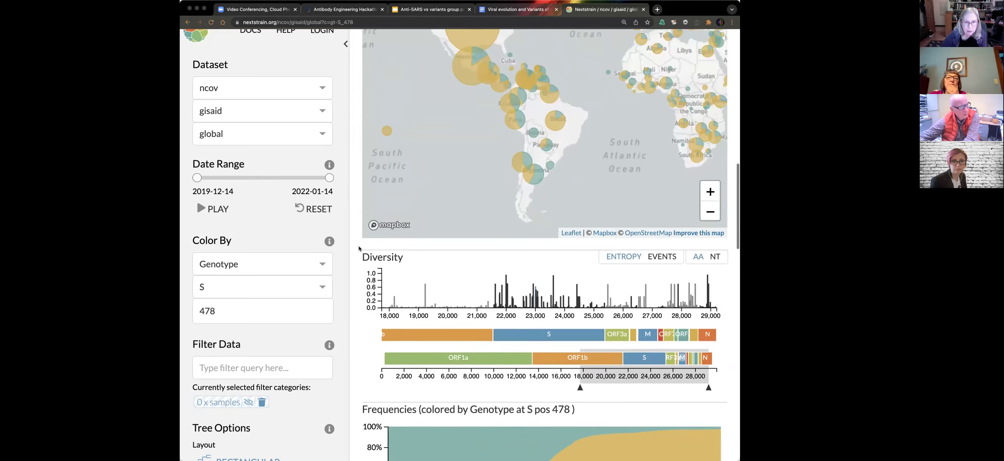
scroll(358, 248, "up", 12)
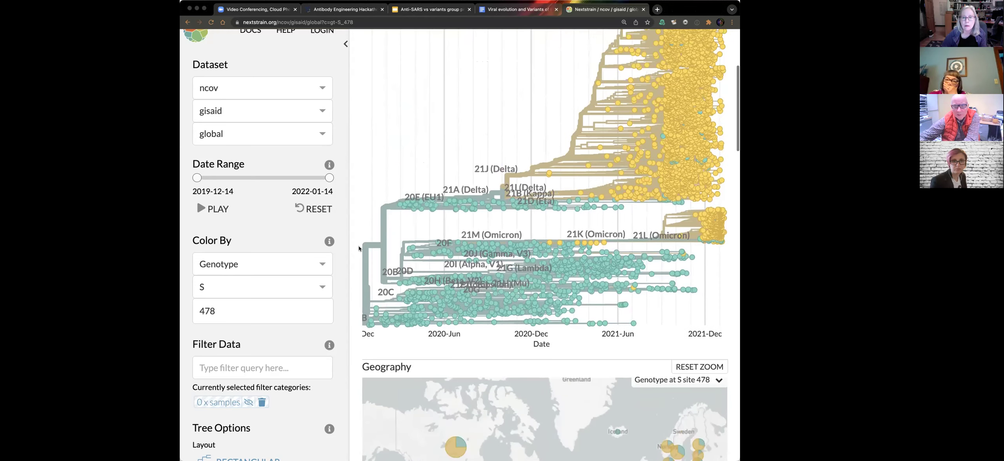
scroll(358, 248, "up", 2)
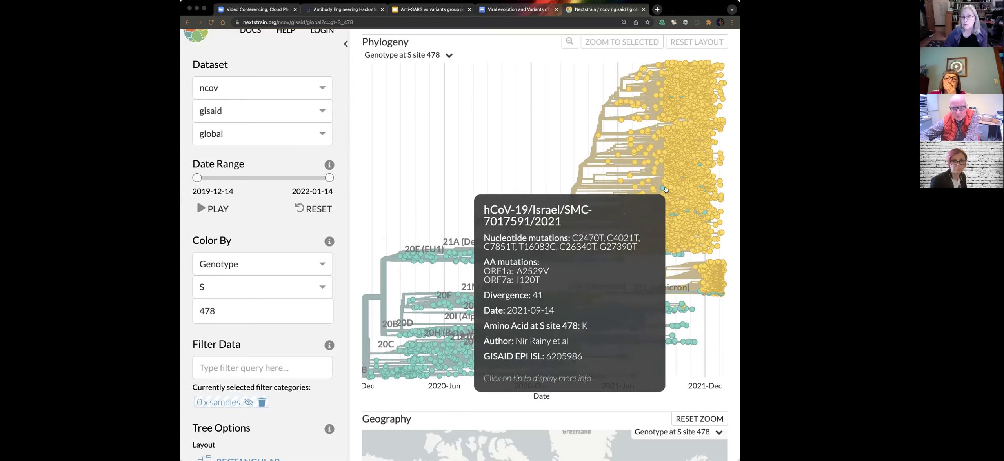
mouse_move(663, 189)
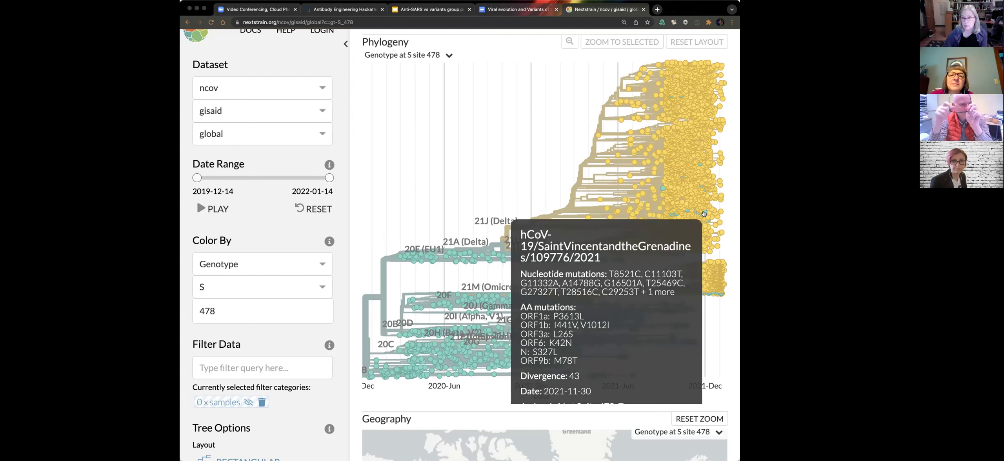
Step: Review the Geography map and the frequencies chart colored by genotype at S position 478
scroll(354, 208, "down", 5)
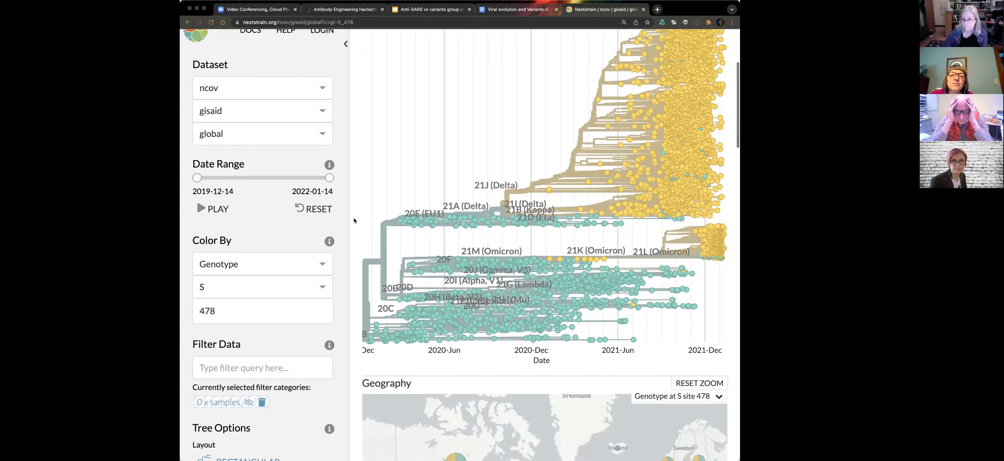
scroll(353, 220, "down", 15)
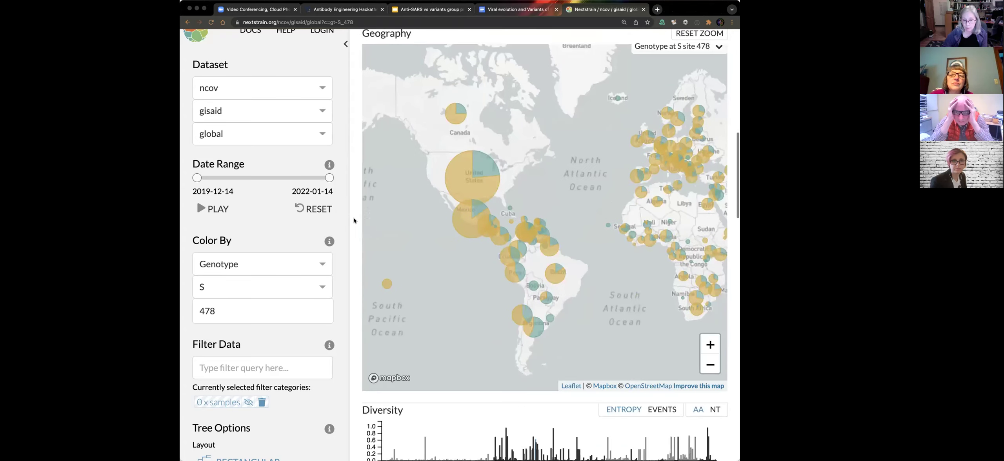
scroll(353, 220, "down", 7)
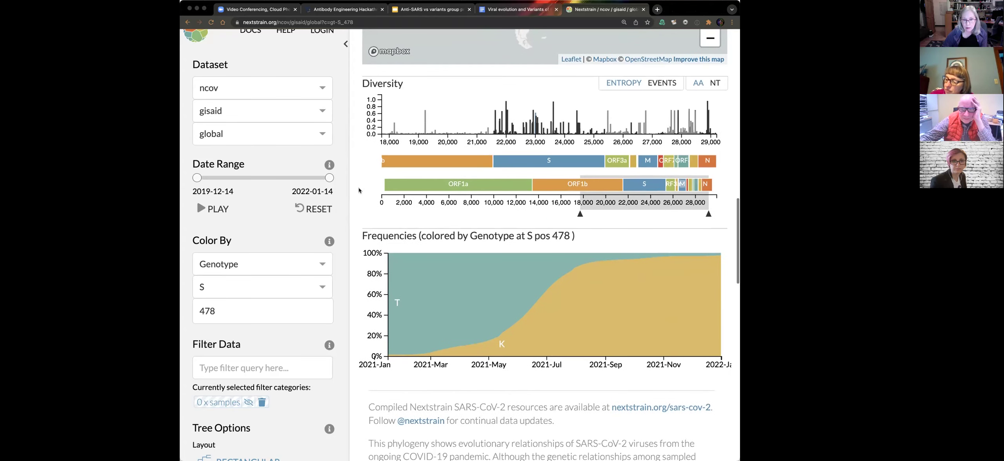
Step: Find codon 681 of protein S in the Diversity plot and color the tree and map by its genotype
scroll(355, 191, "up", 2)
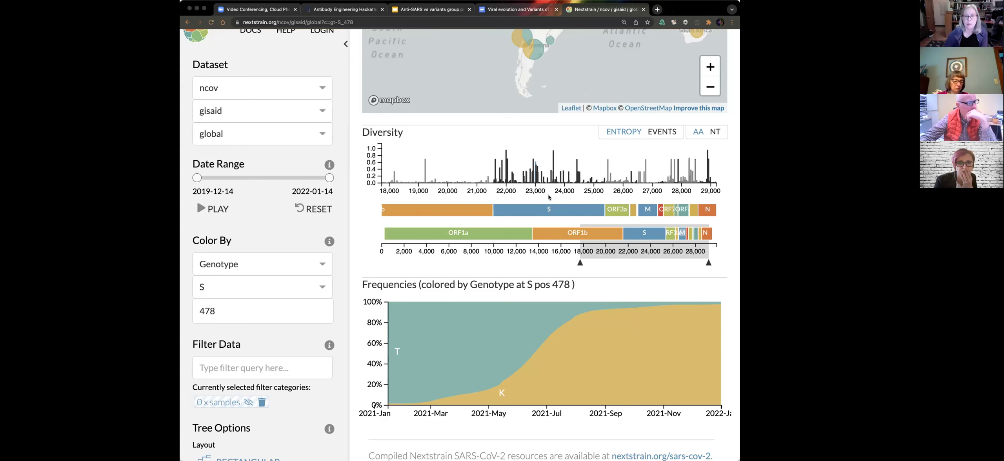
mouse_move(501, 172)
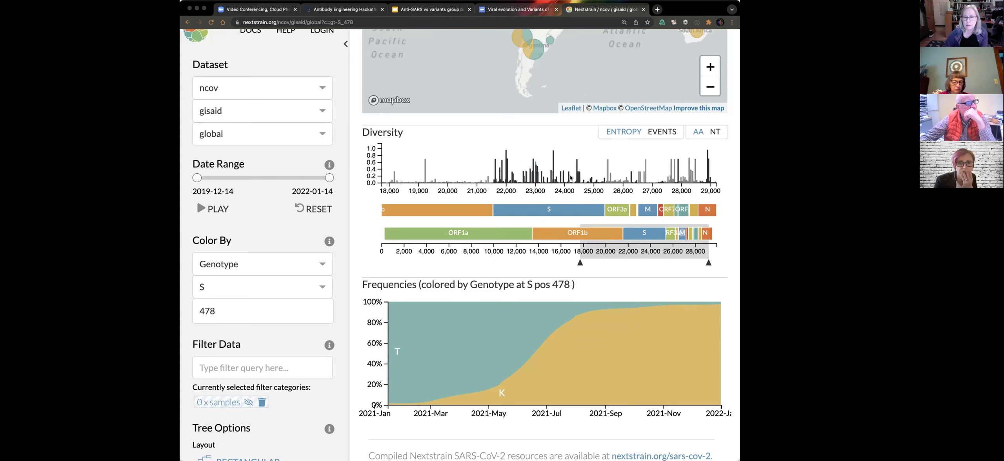
mouse_move(553, 155)
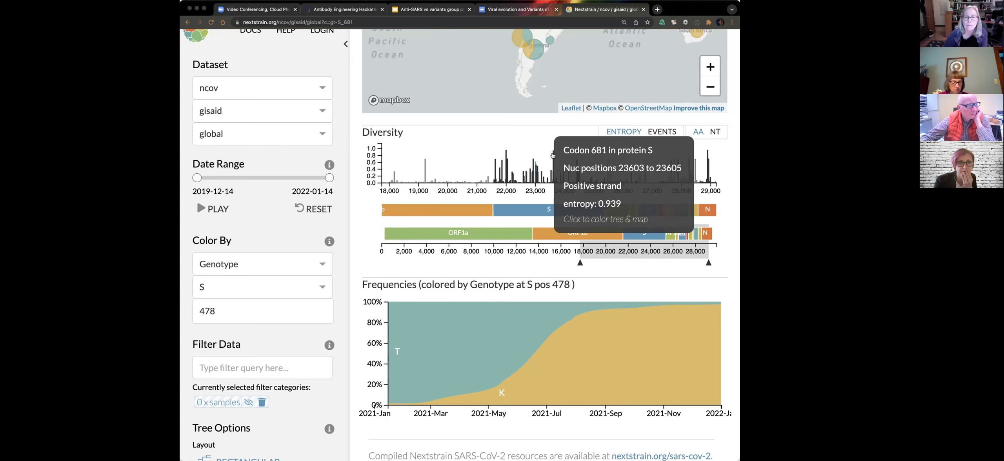
left_click(552, 156)
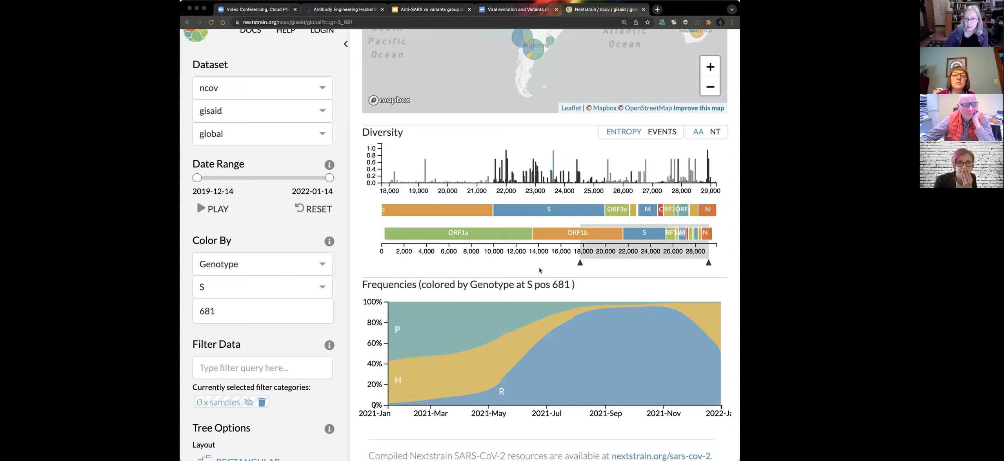
Step: Examine the frequencies, phylogeny and Geography map for the P, H and R genotypes at S position 681
mouse_move(581, 334)
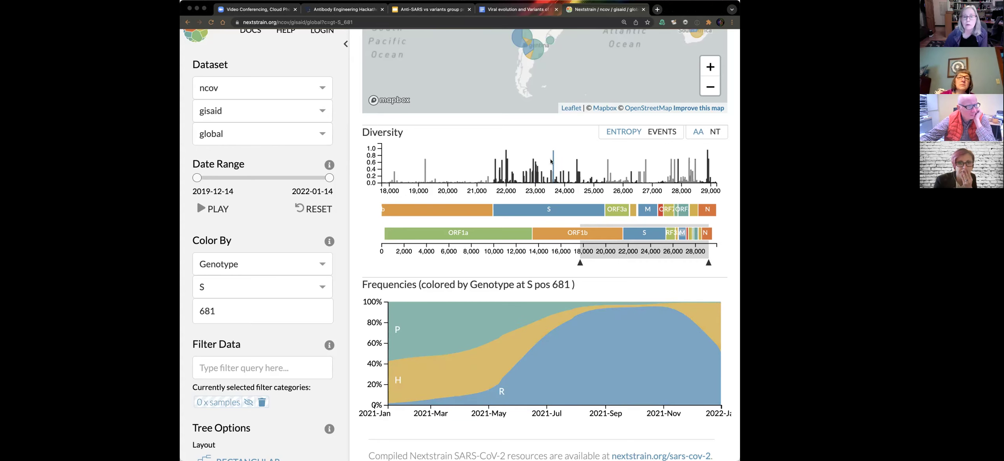
mouse_move(552, 160)
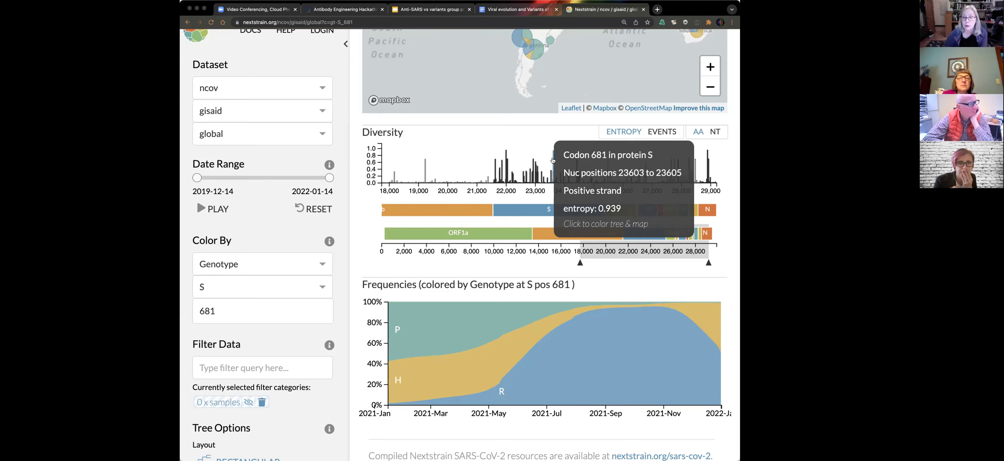
mouse_move(421, 337)
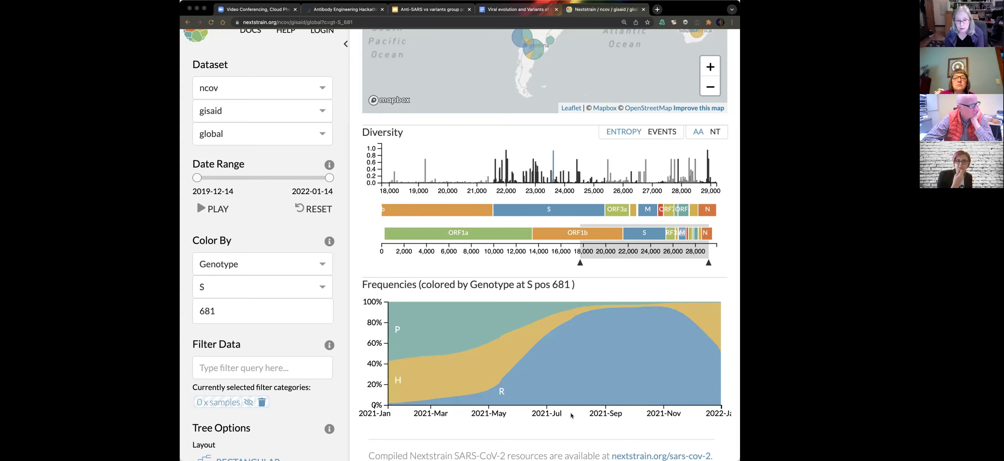
mouse_move(482, 363)
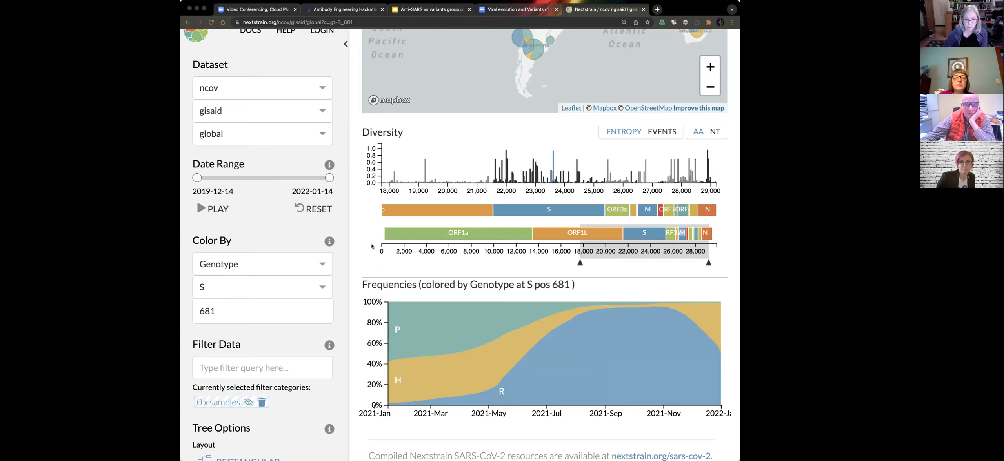
scroll(372, 246, "up", 10)
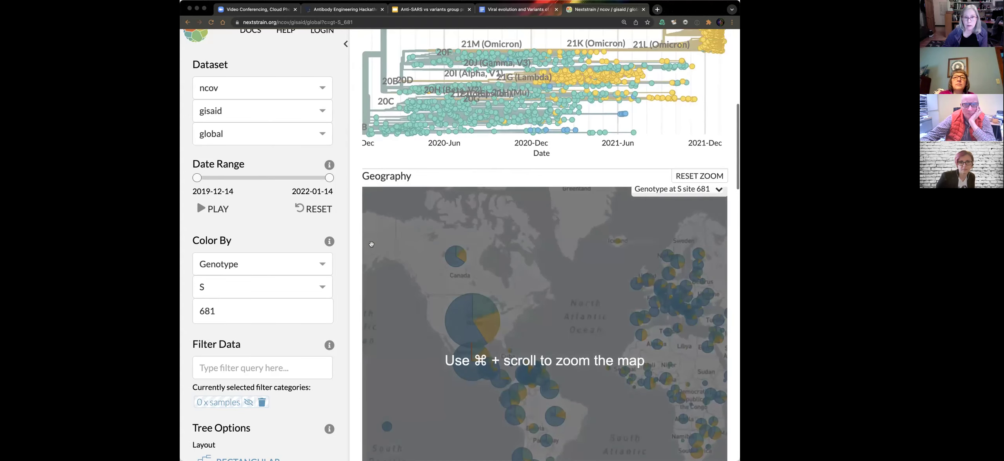
scroll(371, 244, "up", 7)
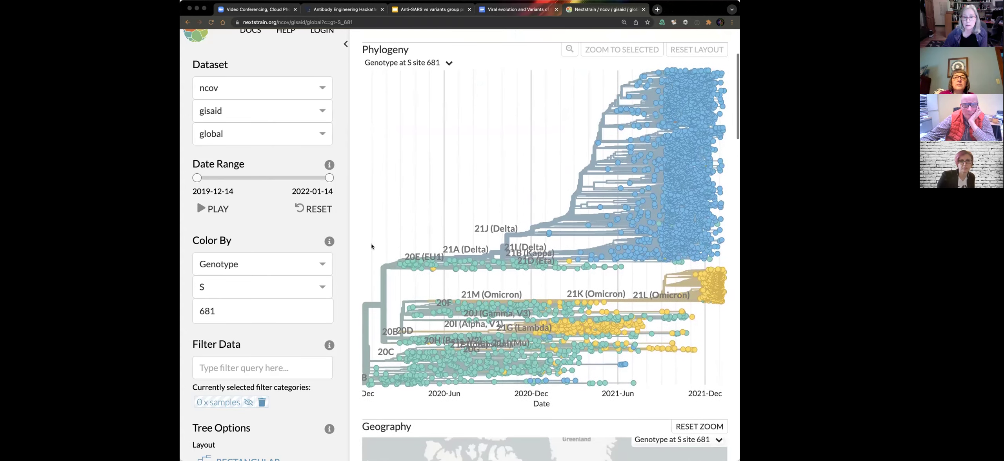
scroll(371, 247, "down", 12)
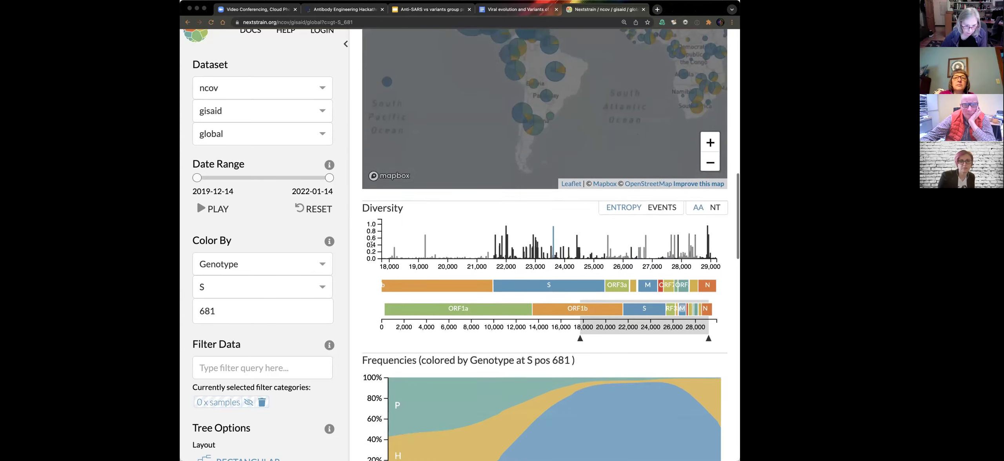
scroll(371, 245, "up", 8)
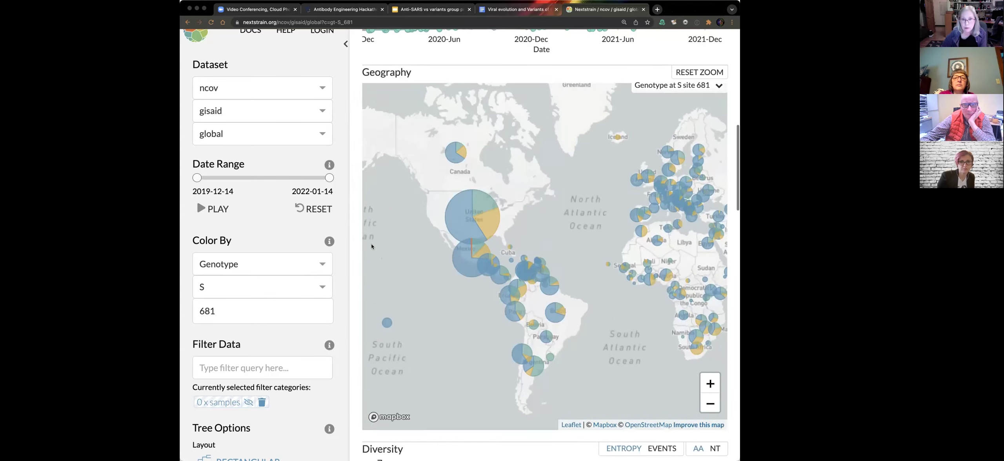
scroll(371, 246, "up", 9)
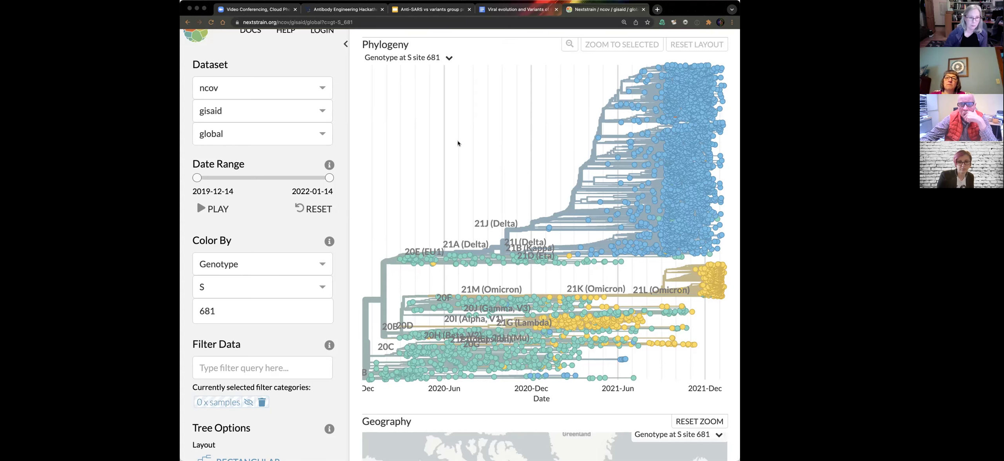
Step: Reduce the browser page zoom to fit more of the phylogeny, map and sidebar options in view
scroll(364, 204, "down", 5)
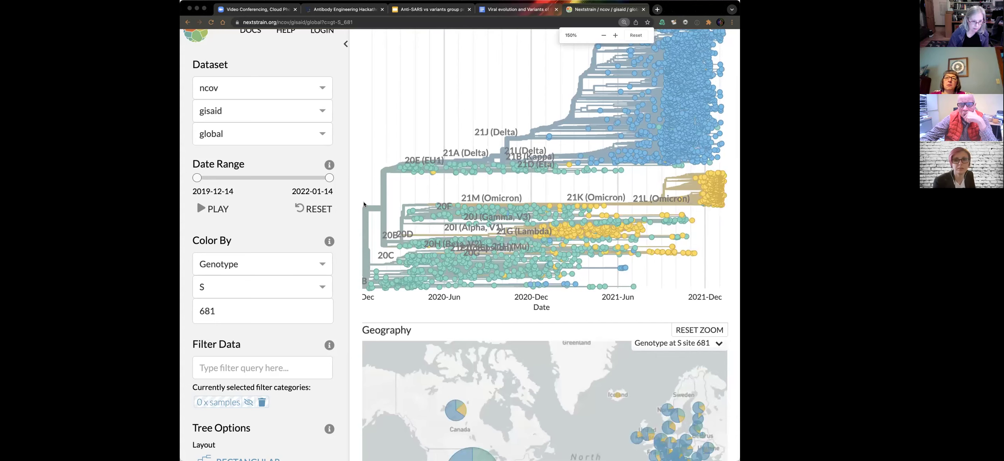
key("super+minus")
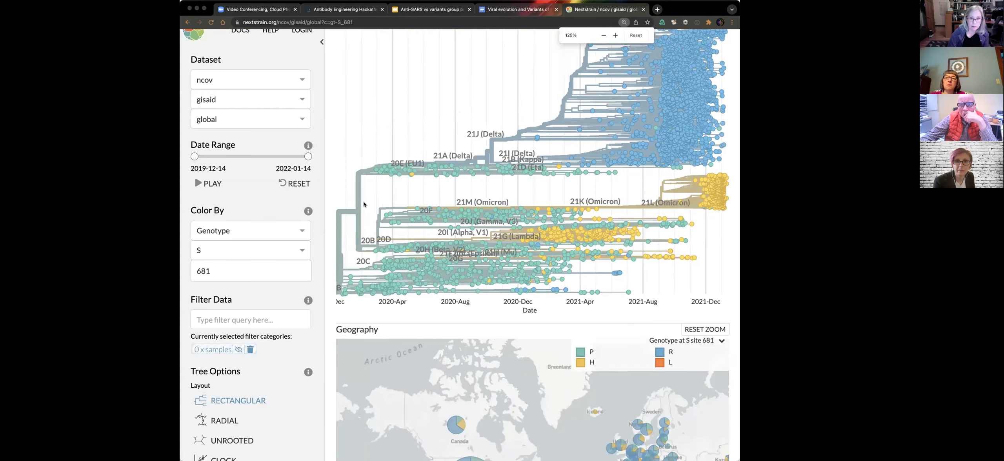
key("super+minus")
Step: Switch the phylogeny to the Clock layout and look through the remaining display options
scroll(276, 273, "down", 5)
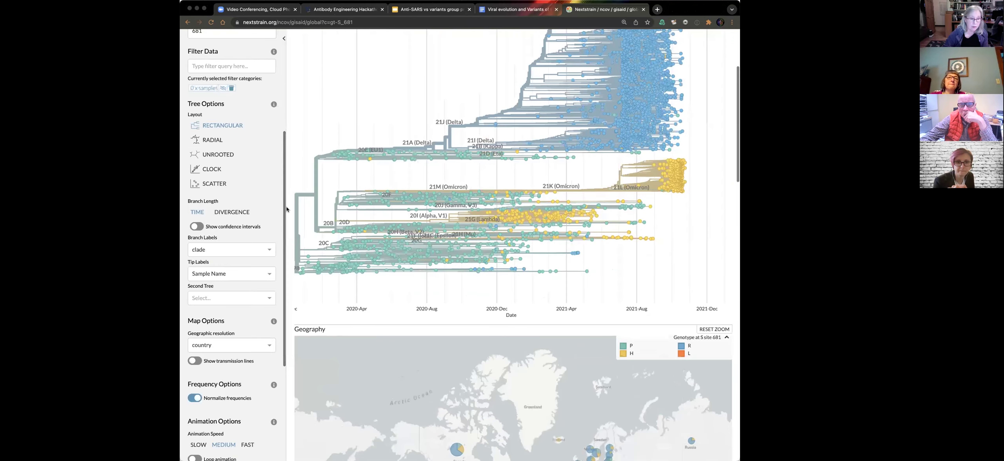
scroll(187, 194, "up", 1)
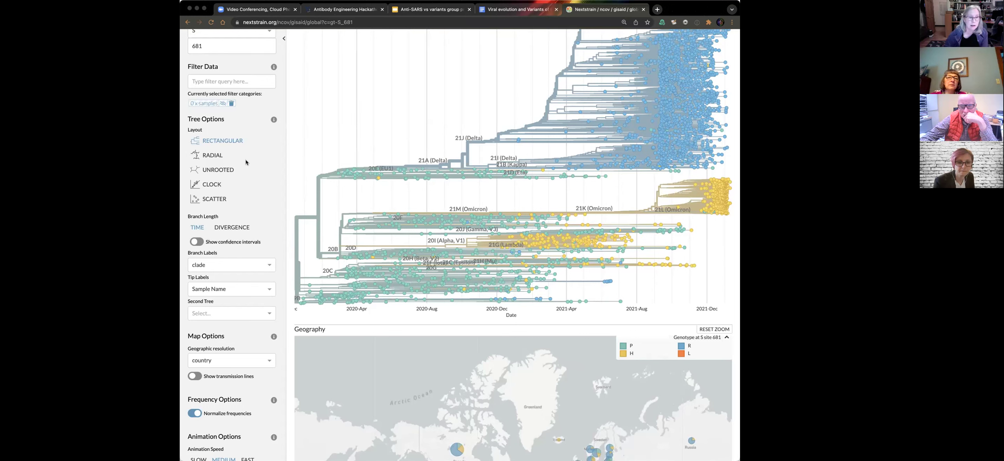
left_click(212, 185)
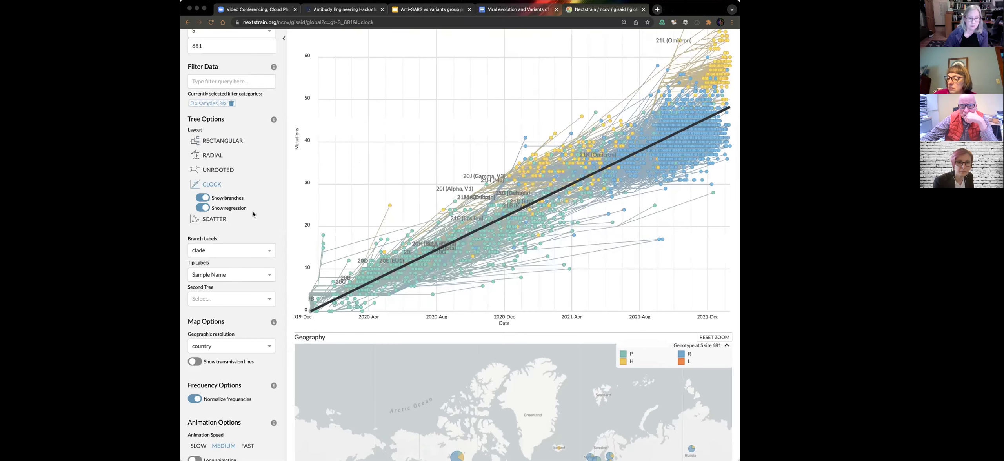
scroll(208, 279, "down", 5)
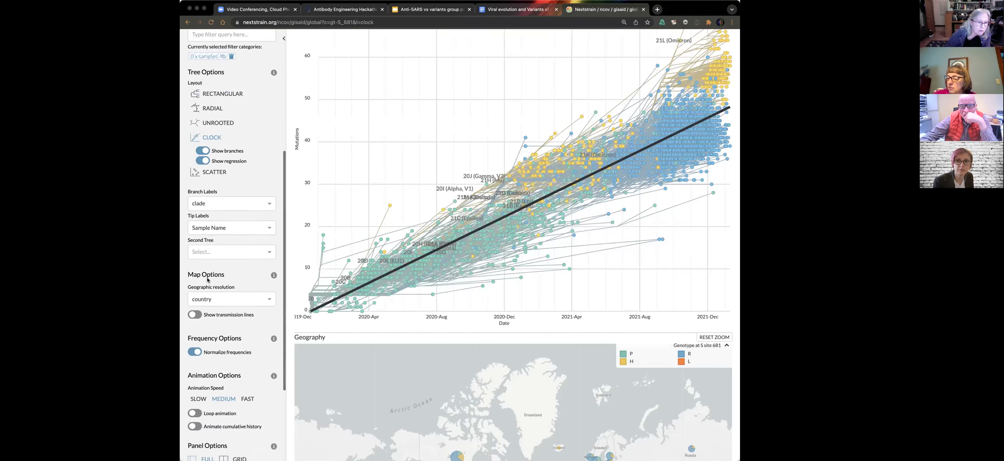
scroll(207, 280, "up", 10)
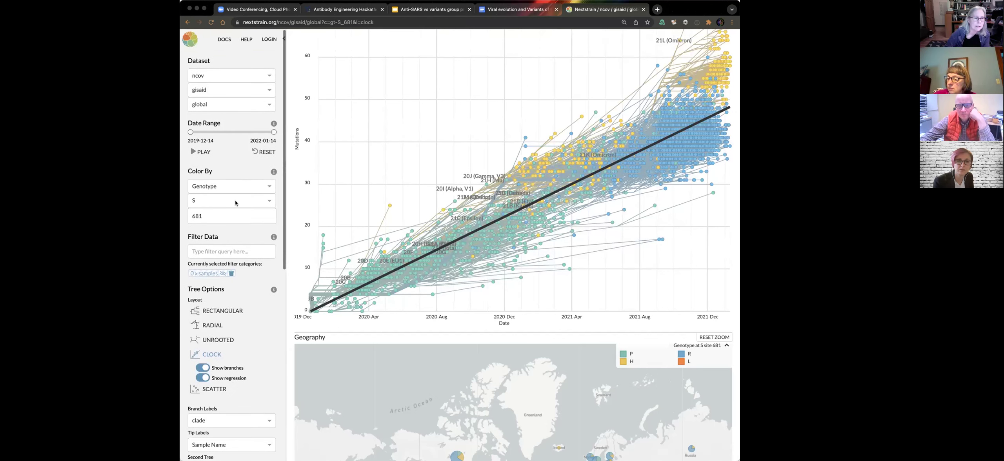
scroll(253, 221, "up", 1)
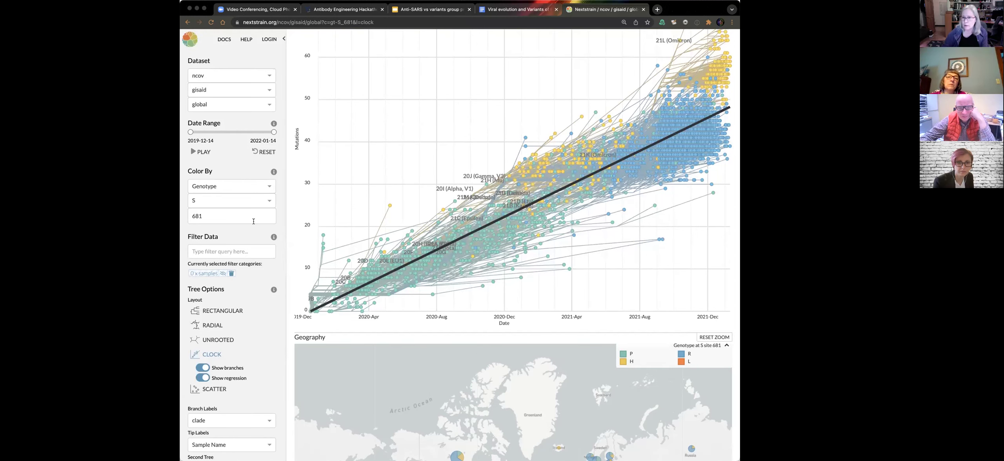
Step: Return the phylogeny to the Rectangular layout and color it by Clade
left_click(229, 311)
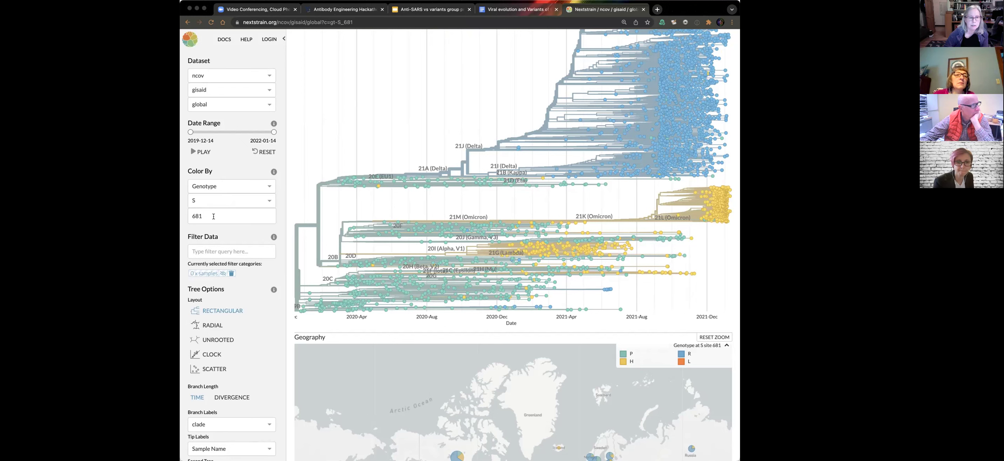
left_click(269, 187)
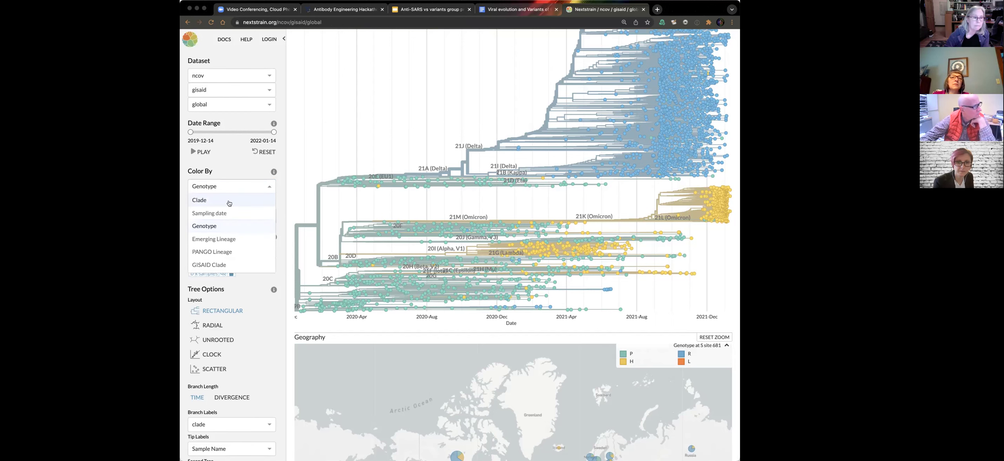
left_click(230, 202)
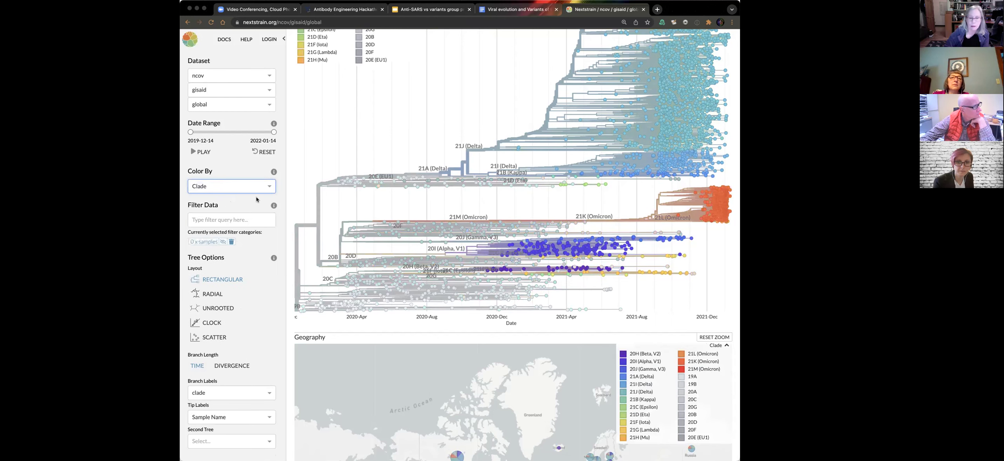
scroll(326, 168, "up", 5)
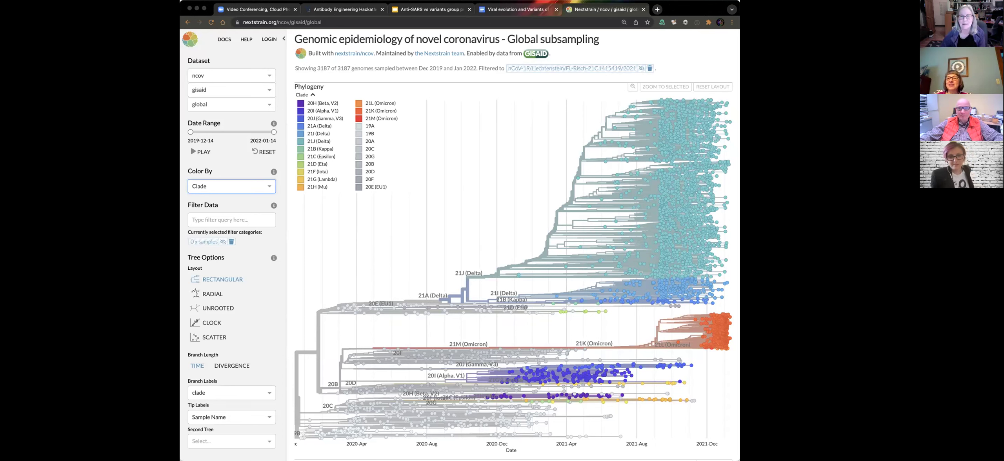
left_click(659, 57)
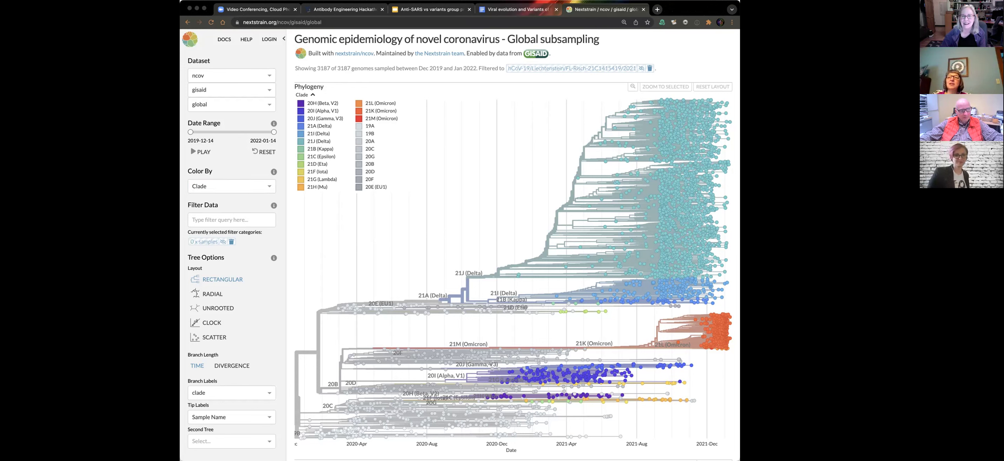
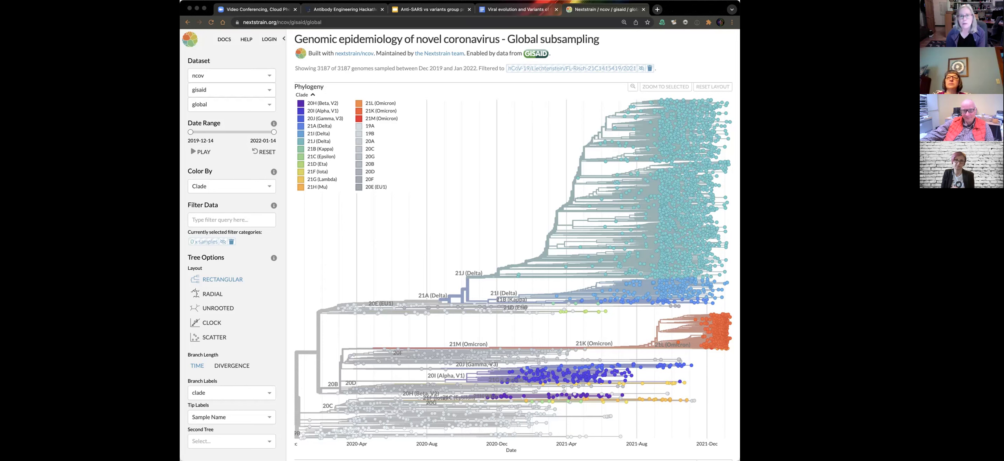
Step: Open the Digital World Biology website in a new browser tab and go to its Structure Collections page
left_click(657, 9)
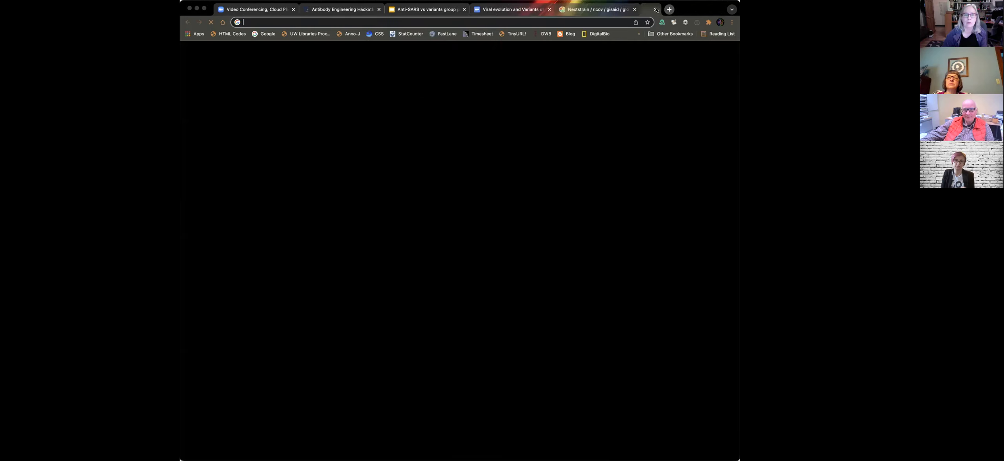
type("digi")
key("Return")
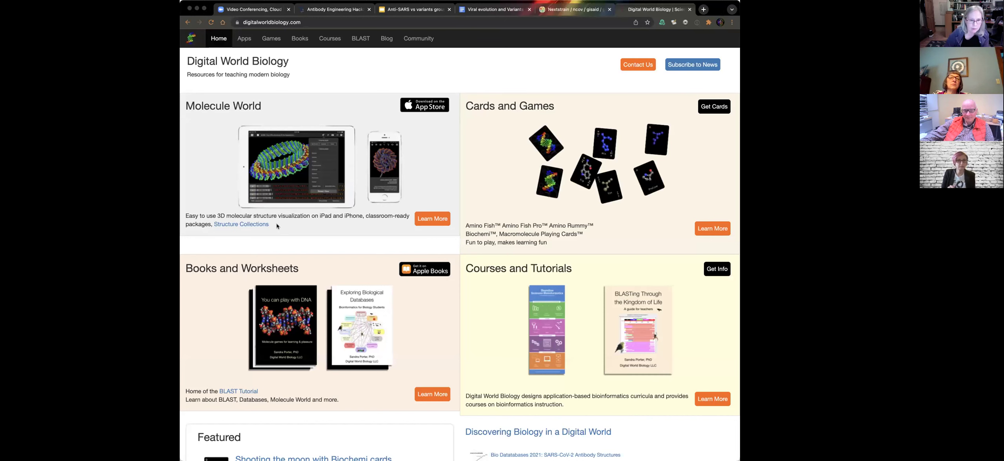
left_click(240, 224)
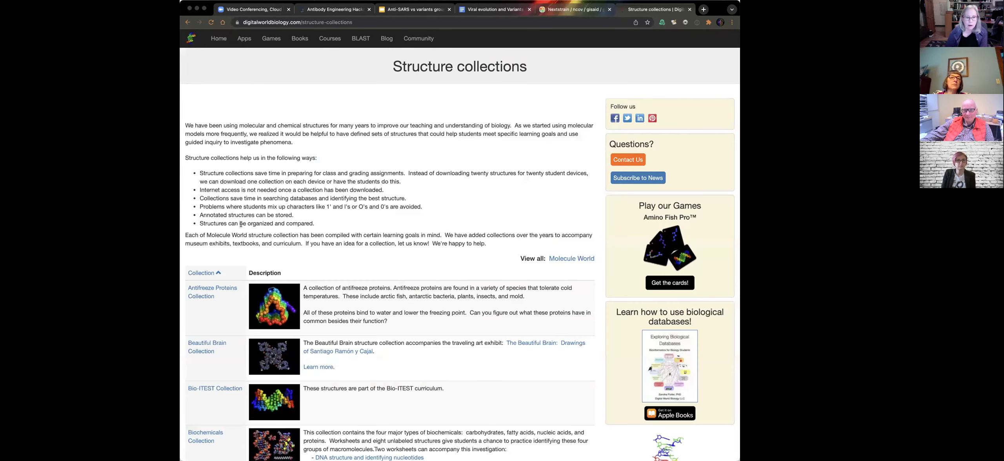
Step: Browse the list of structure collections, open the Antifreeze Proteins Collection and review the structures it contains
scroll(478, 184, "down", 5)
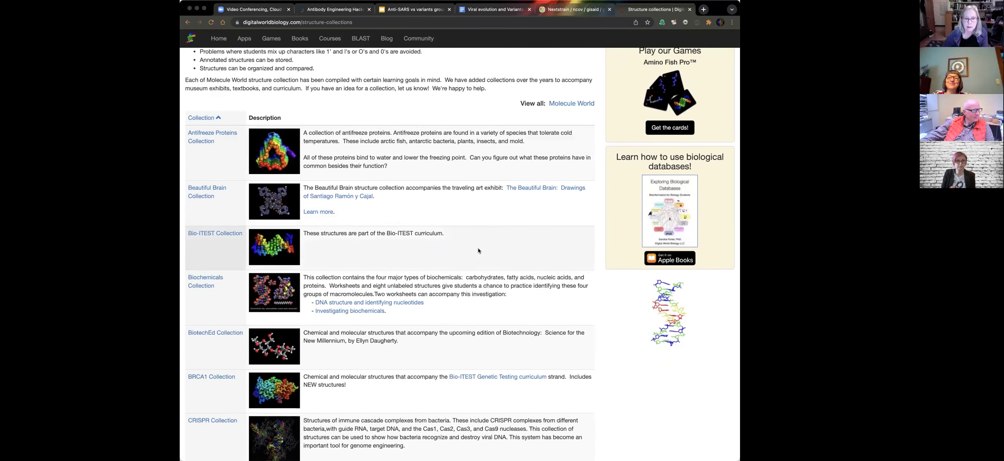
scroll(568, 235, "down", 2)
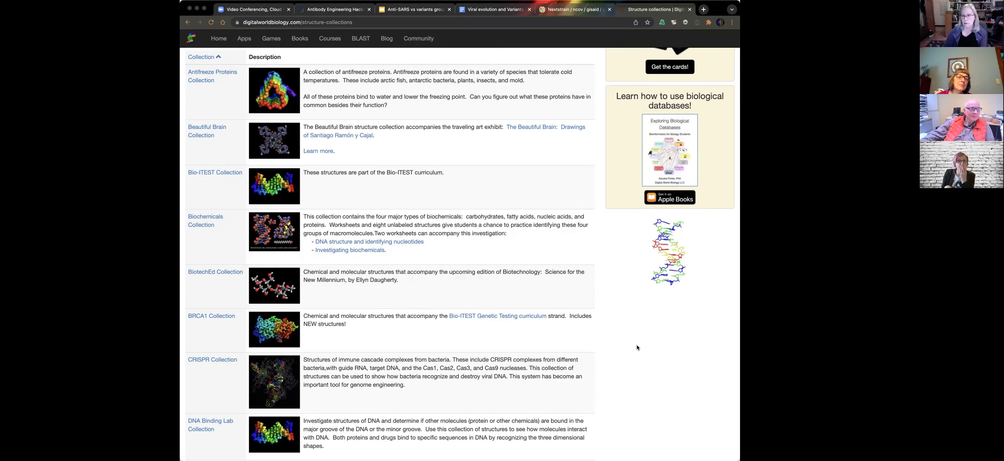
scroll(595, 310, "up", 1)
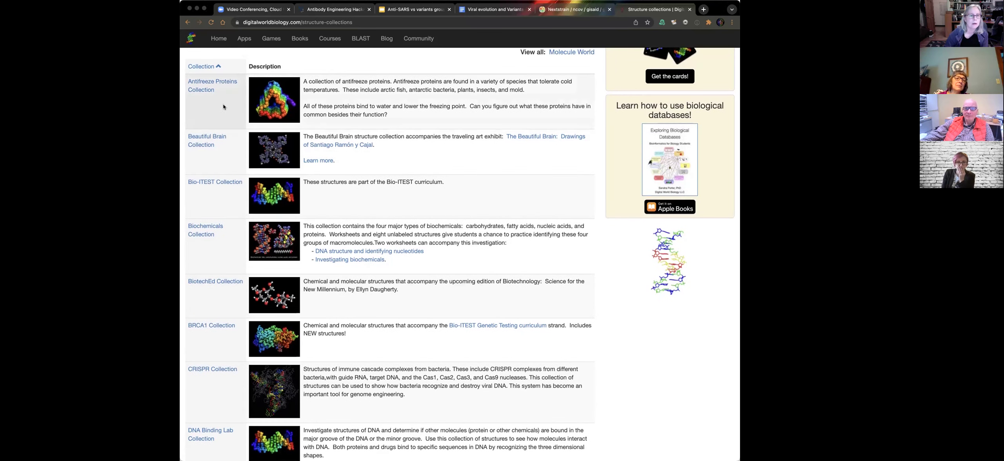
left_click(226, 84)
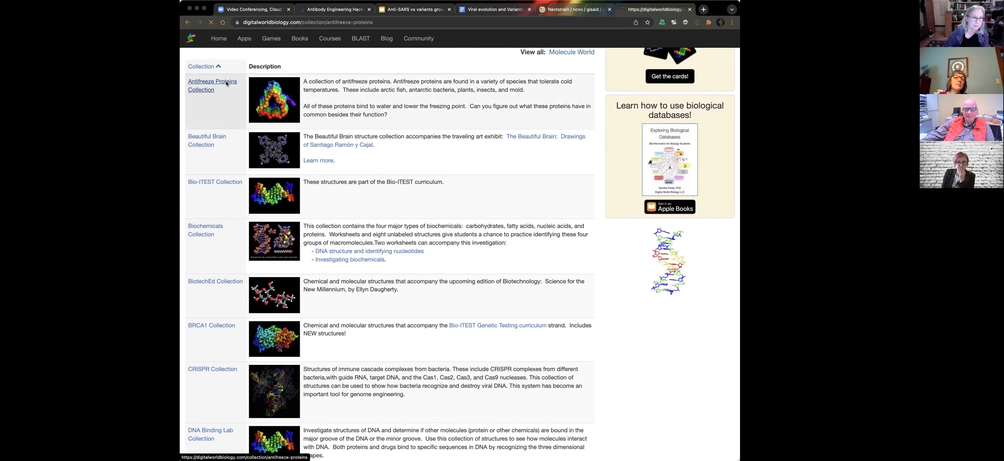
scroll(425, 178, "down", 3)
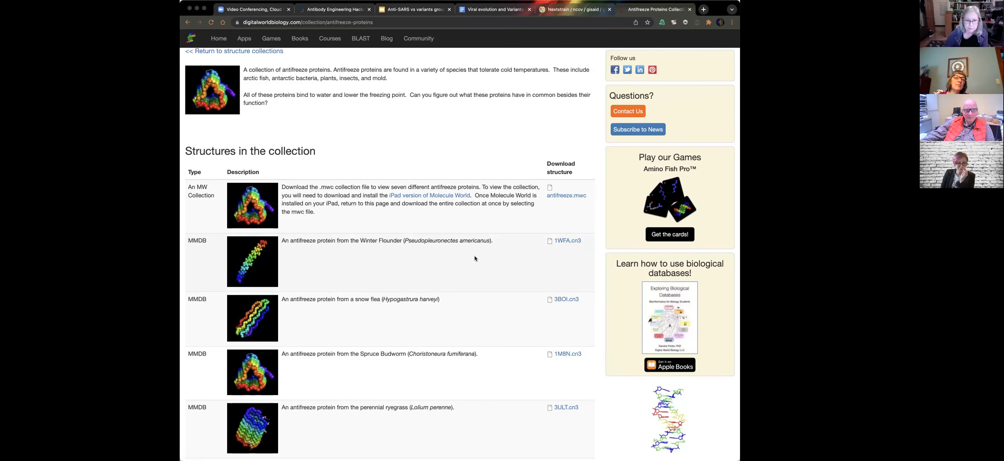
Step: Look through the remaining antifreeze protein structures from different species, then return to the Structure Collections list
scroll(475, 258, "down", 5)
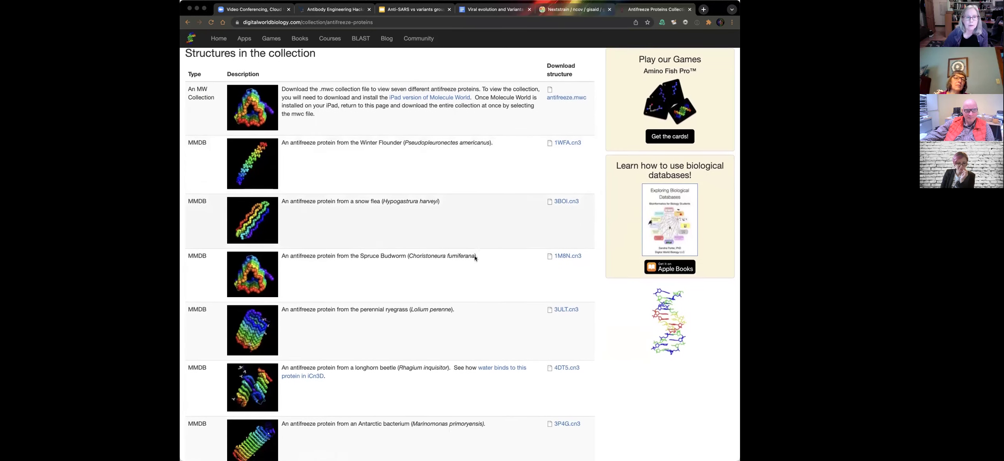
scroll(473, 257, "down", 1)
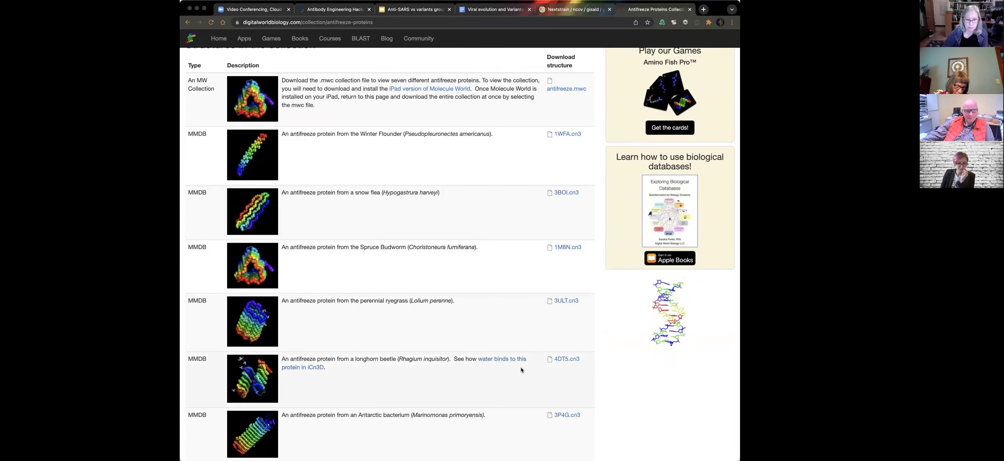
scroll(520, 370, "down", 2)
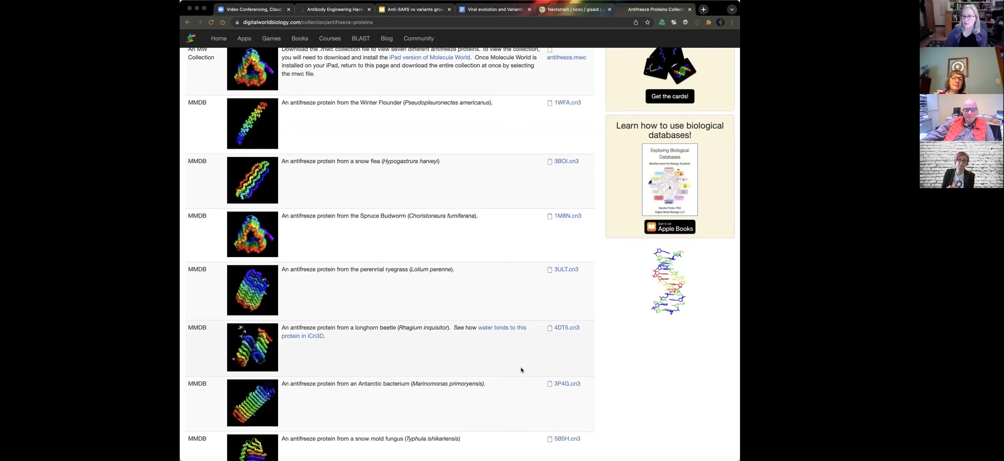
scroll(442, 349, "up", 4)
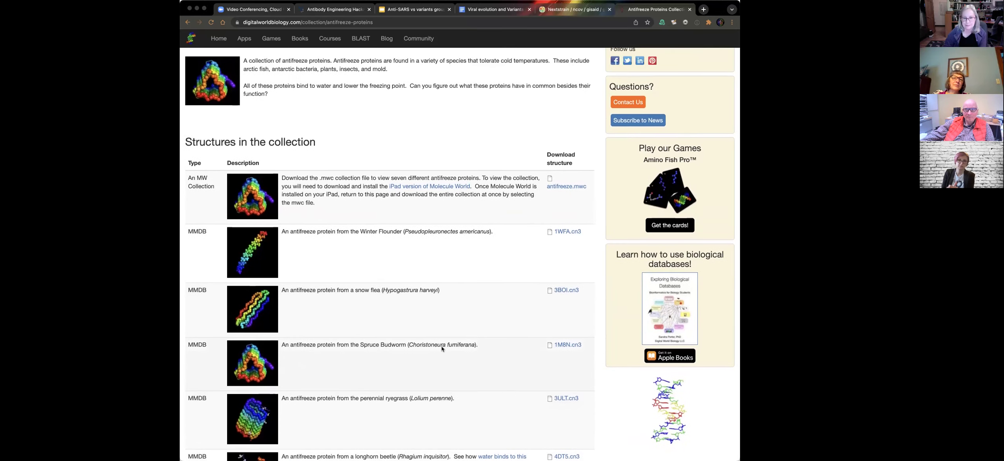
scroll(450, 186, "up", 2)
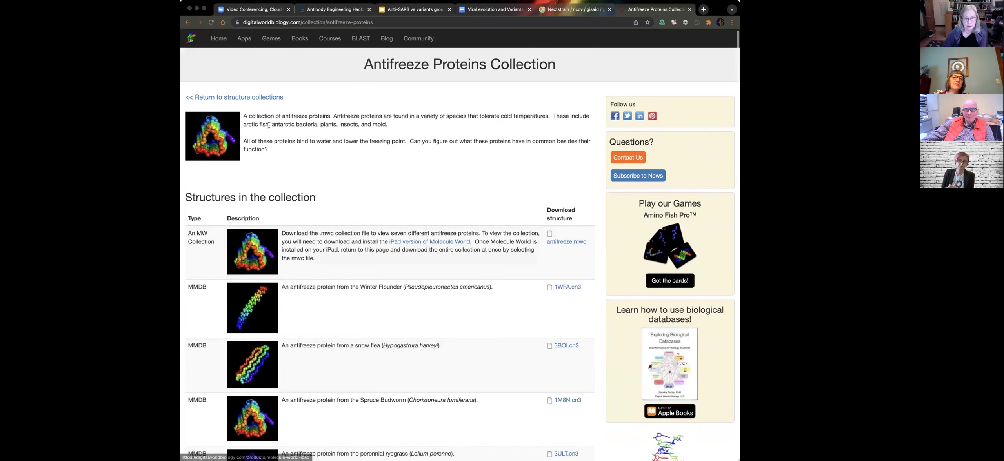
left_click(186, 22)
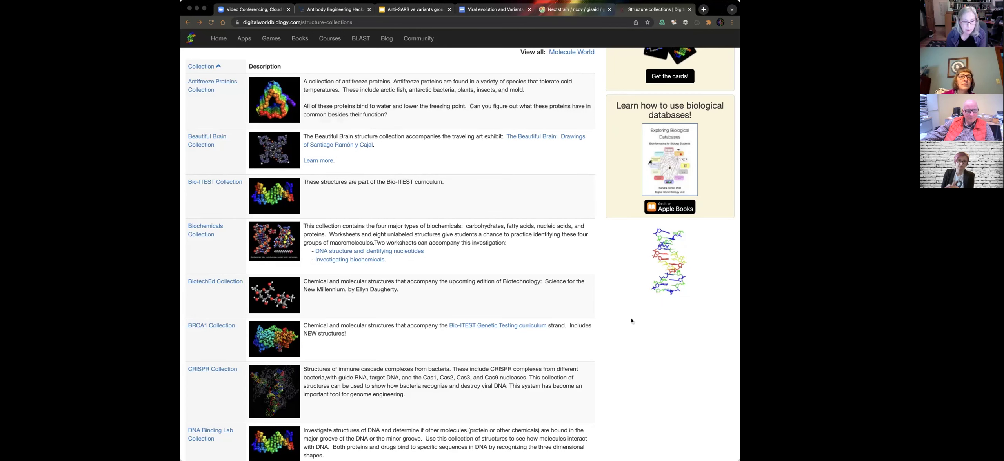
Step: Browse the structure collections past the CRISPR, DNA and hemoglobin sets and open the Influenza-drug-resistance Collection
scroll(631, 321, "down", 5)
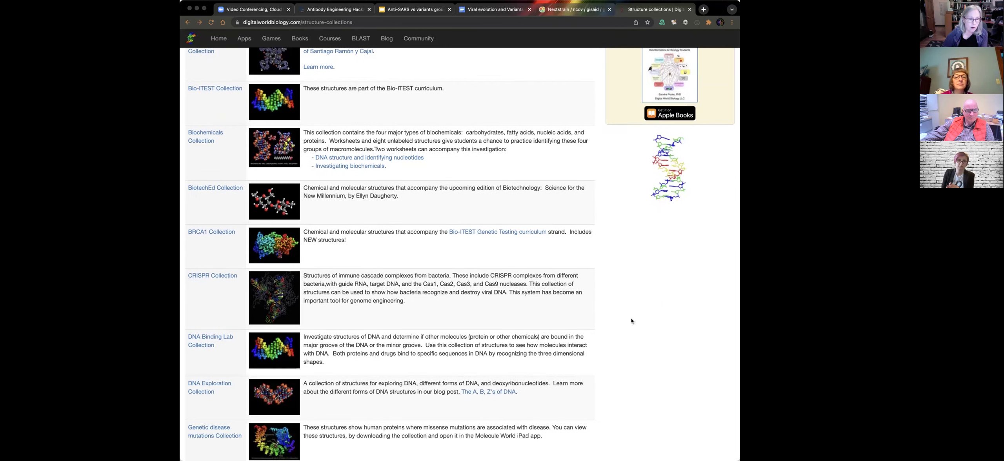
scroll(631, 321, "down", 4)
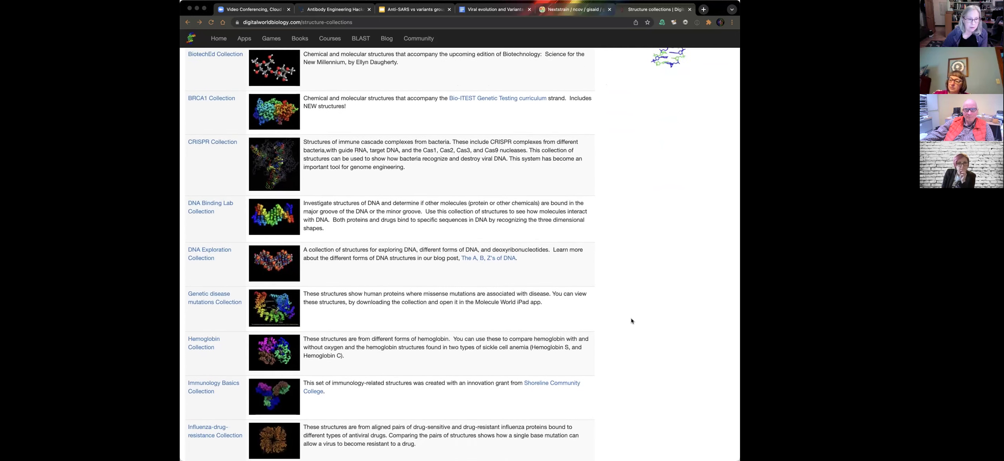
scroll(631, 321, "down", 2)
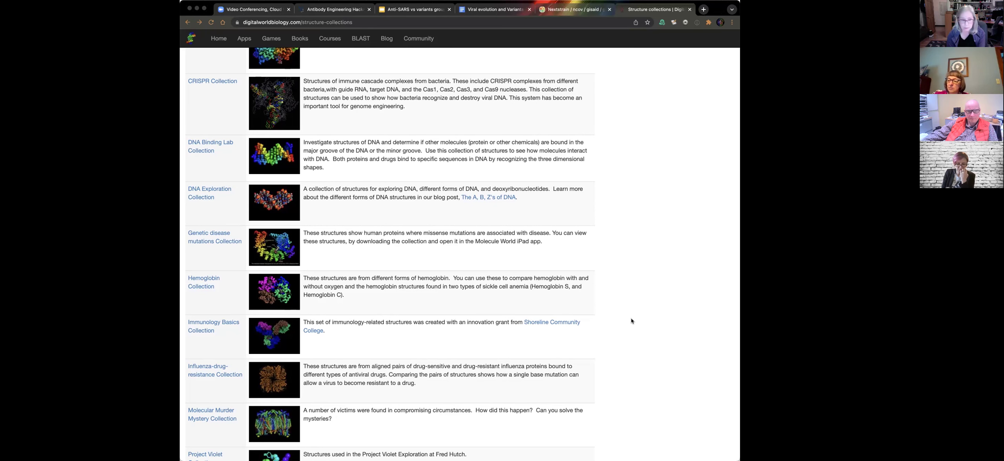
scroll(630, 321, "up", 1)
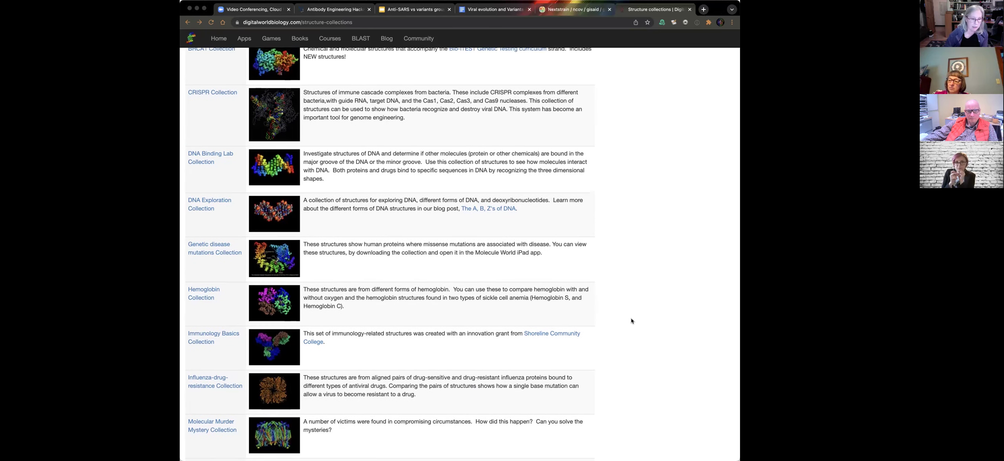
scroll(631, 321, "down", 5)
scroll(631, 321, "down", 2)
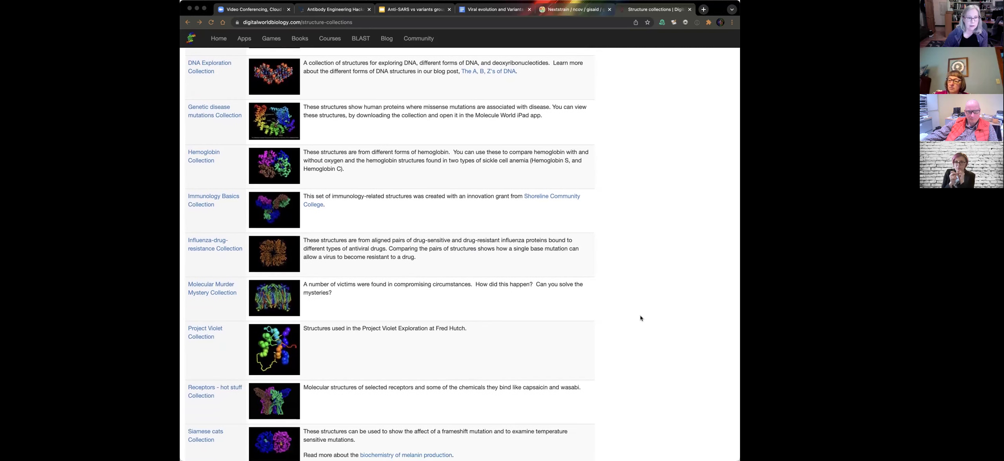
scroll(640, 318, "down", 1)
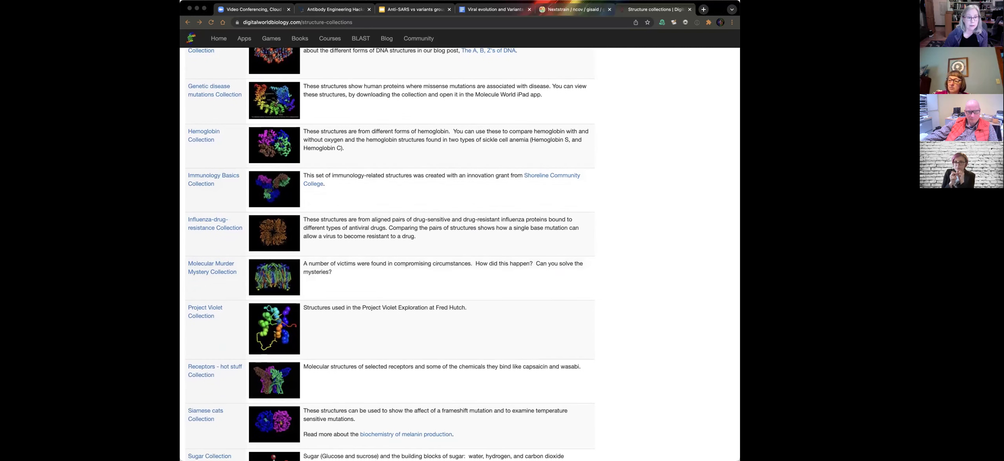
left_click(209, 221)
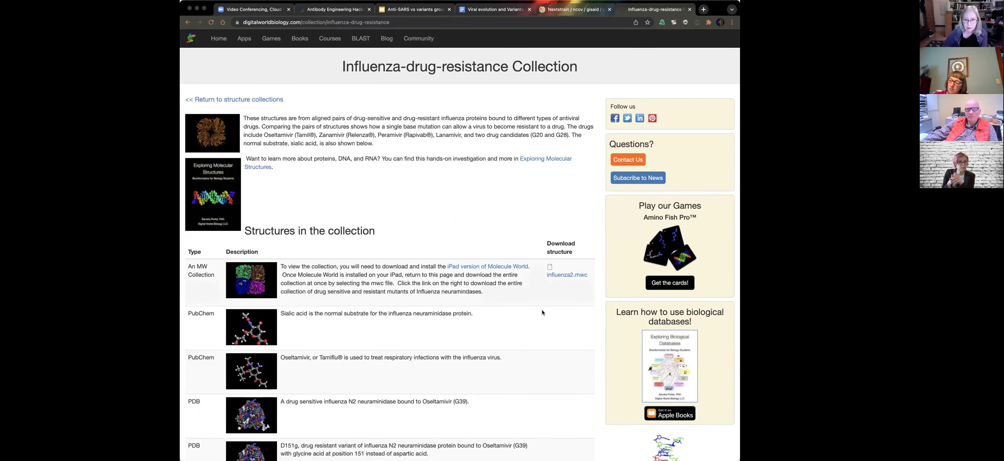
Step: Review the paired drug-sensitive and drug-resistant neuraminidase structures and highlight the mutation name R294k in the Oseltamivir-bound N9 entry
scroll(537, 368, "down", 3)
scroll(537, 369, "down", 13)
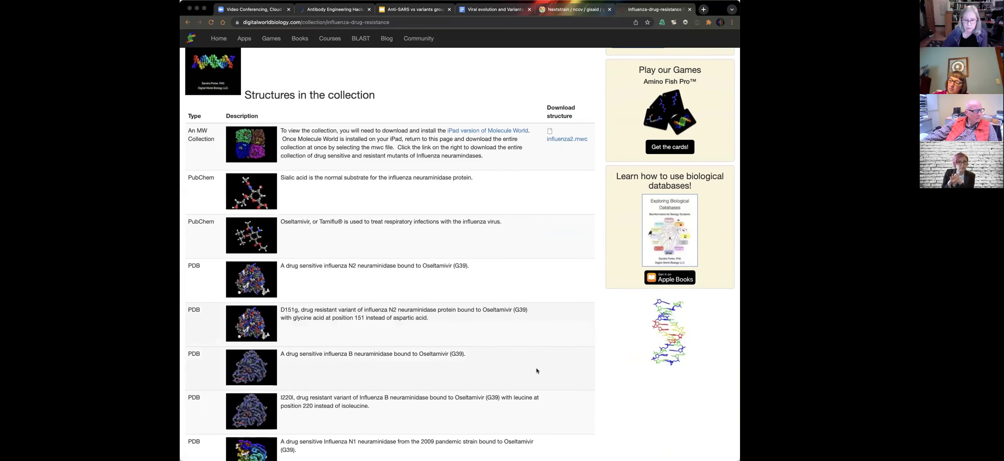
scroll(536, 369, "down", 4)
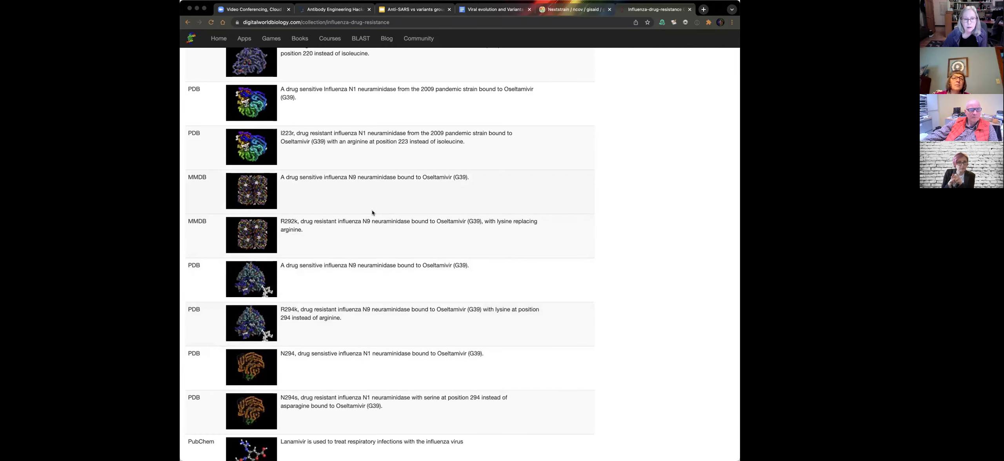
scroll(380, 238, "down", 1)
scroll(380, 237, "down", 2)
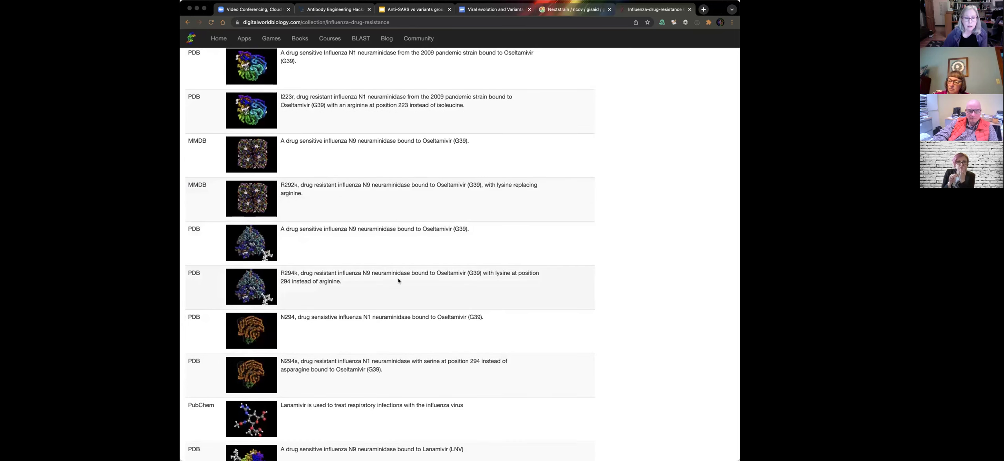
scroll(398, 281, "down", 3)
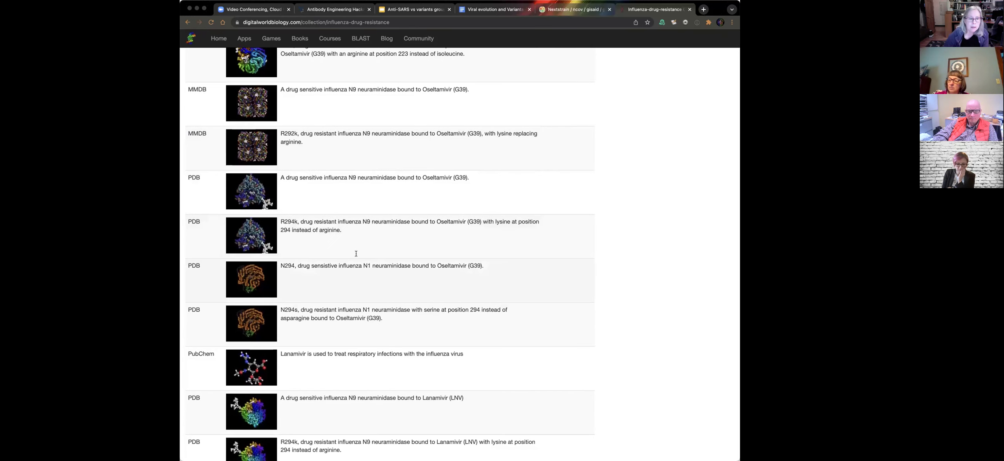
double_click(285, 221)
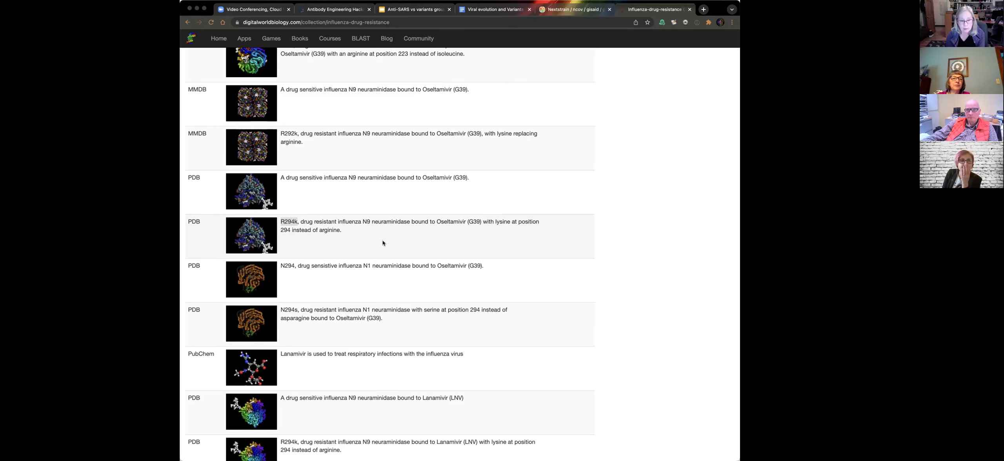
Step: Examine the neighboring N294s and Lanamivir entries, then go back over the list to the influenza collection's introduction and download information
scroll(383, 243, "down", 3)
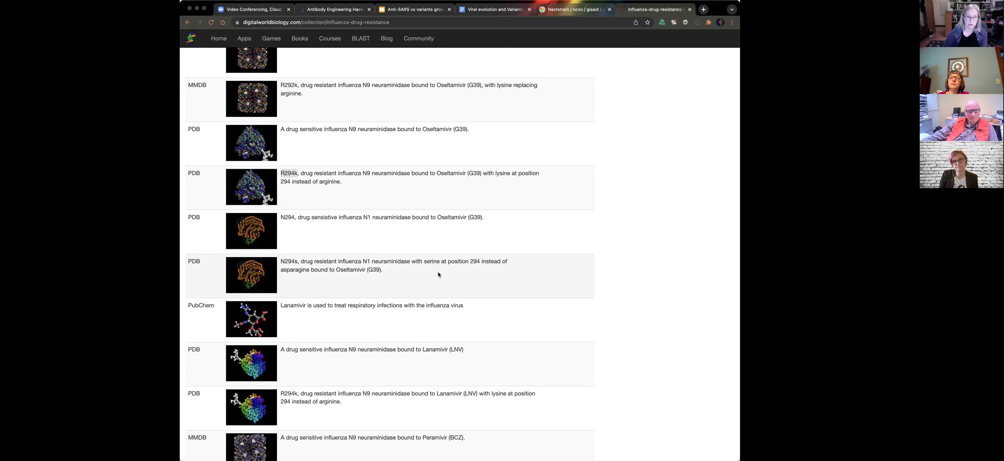
scroll(438, 275, "up", 2)
scroll(438, 274, "up", 4)
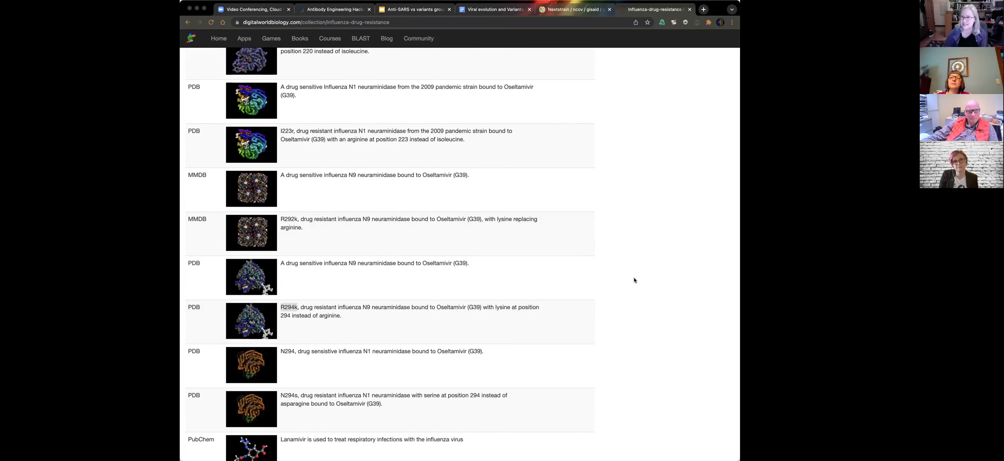
scroll(637, 280, "up", 9)
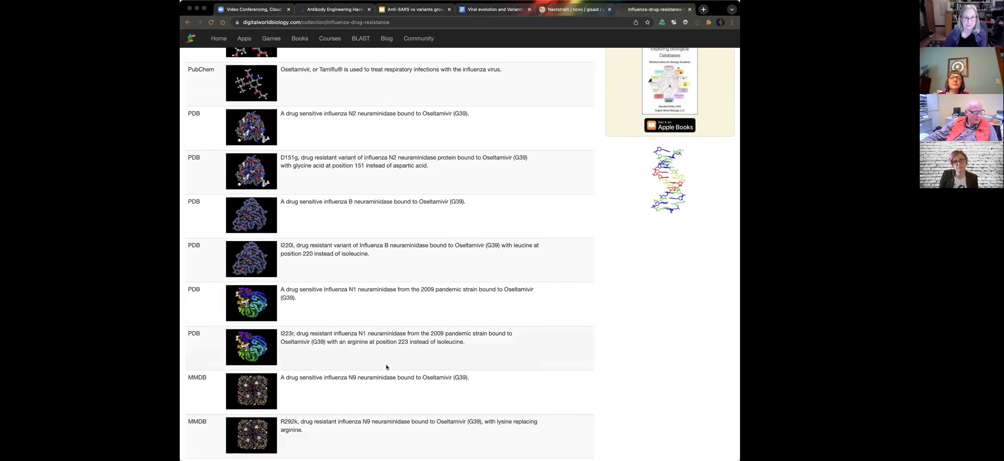
scroll(385, 364, "up", 7)
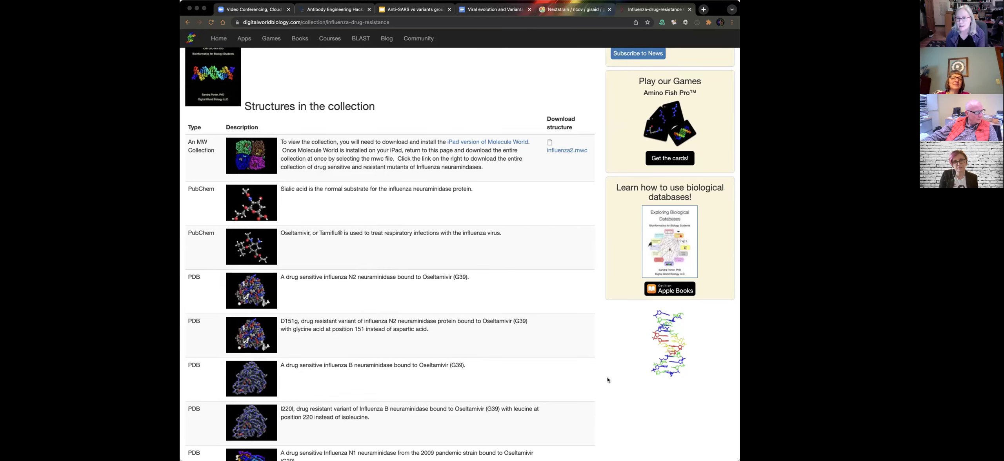
scroll(505, 372, "up", 2)
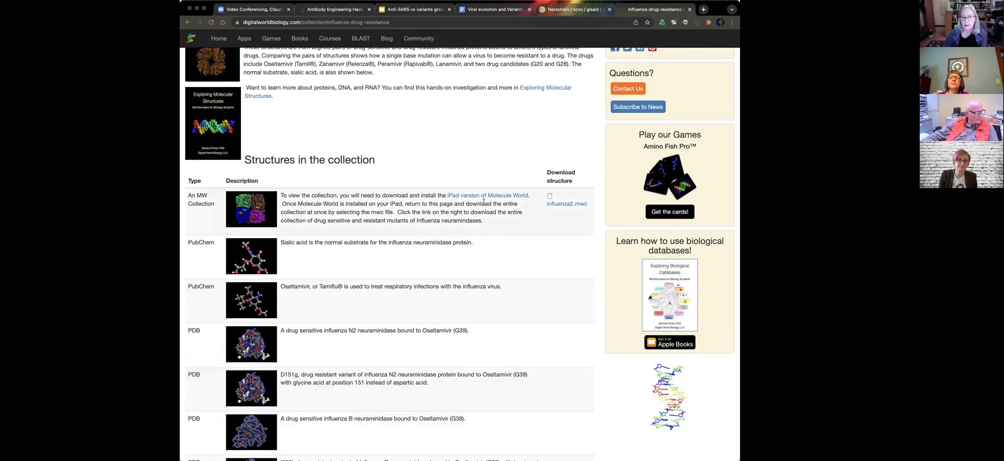
scroll(523, 204, "up", 3)
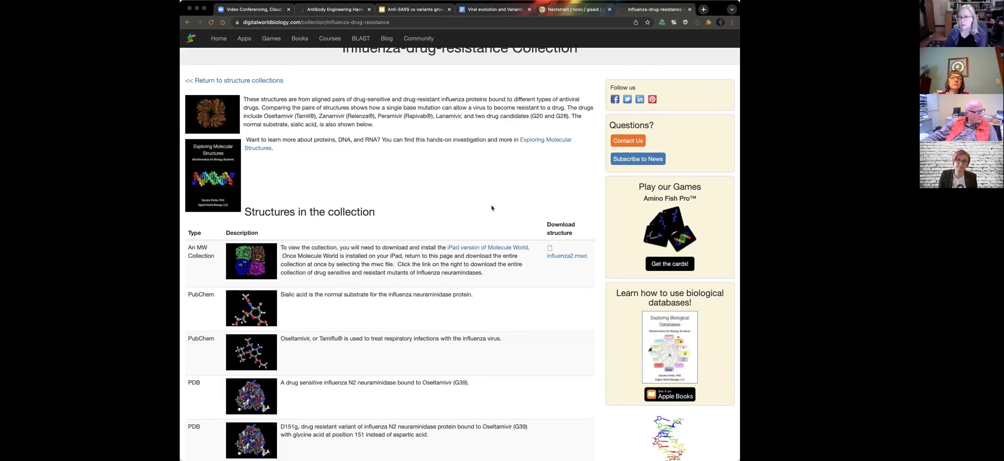